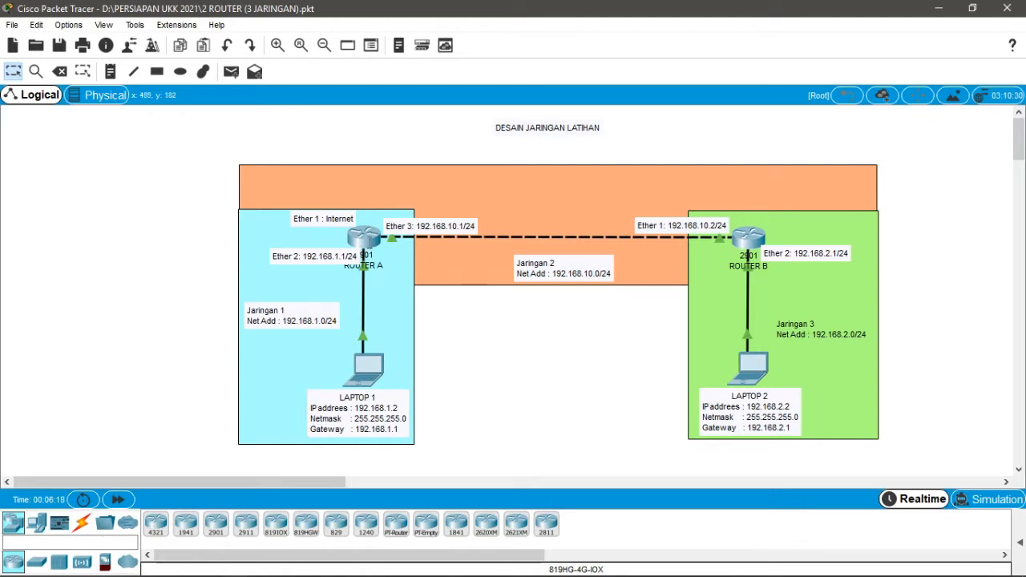
- Launch WinBox and connect to the MikroTik router found among the neighbours, logging in as admin
mouse_move(365, 245)
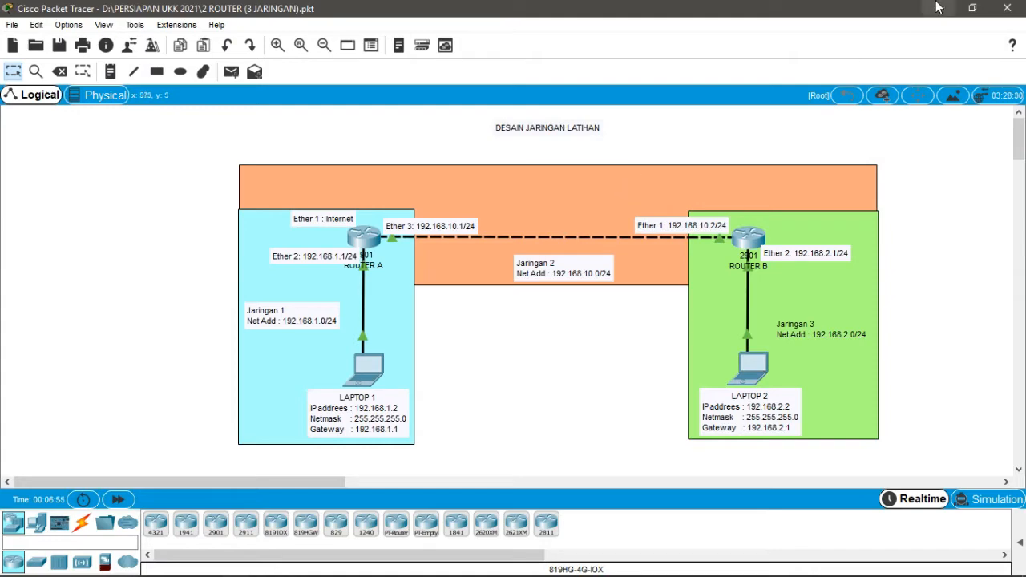
click(970, 9)
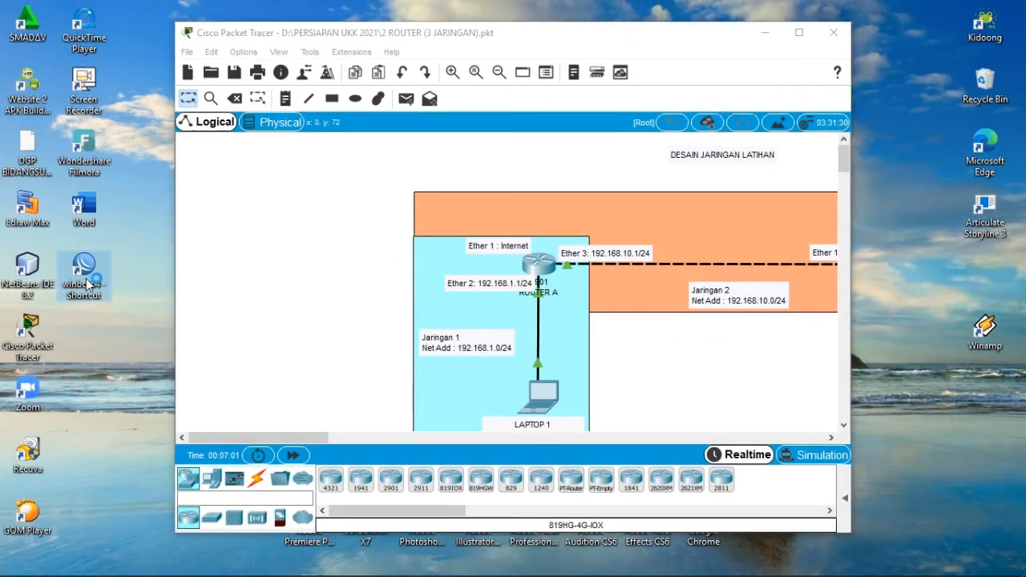
double_click(84, 279)
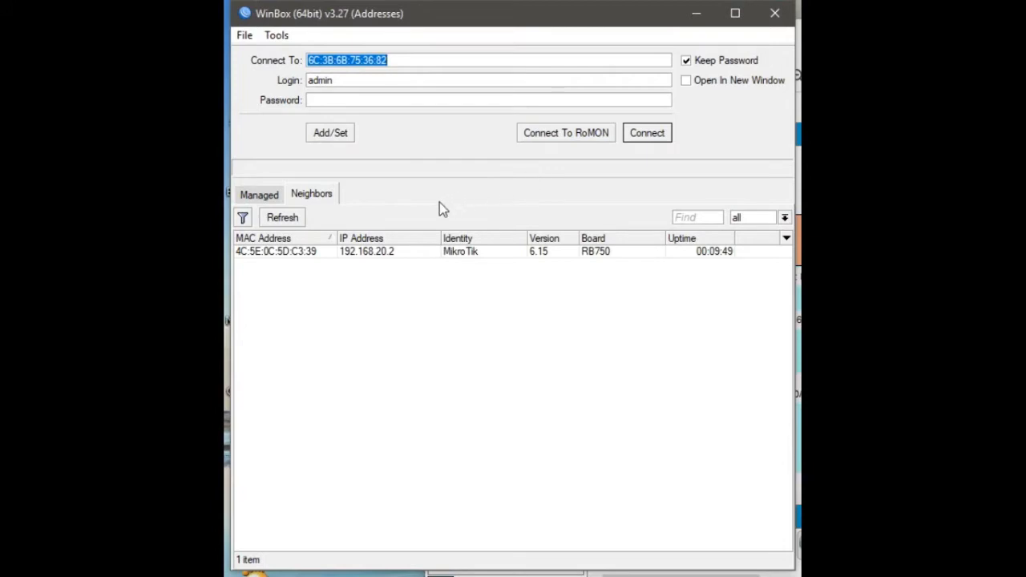
click(269, 252)
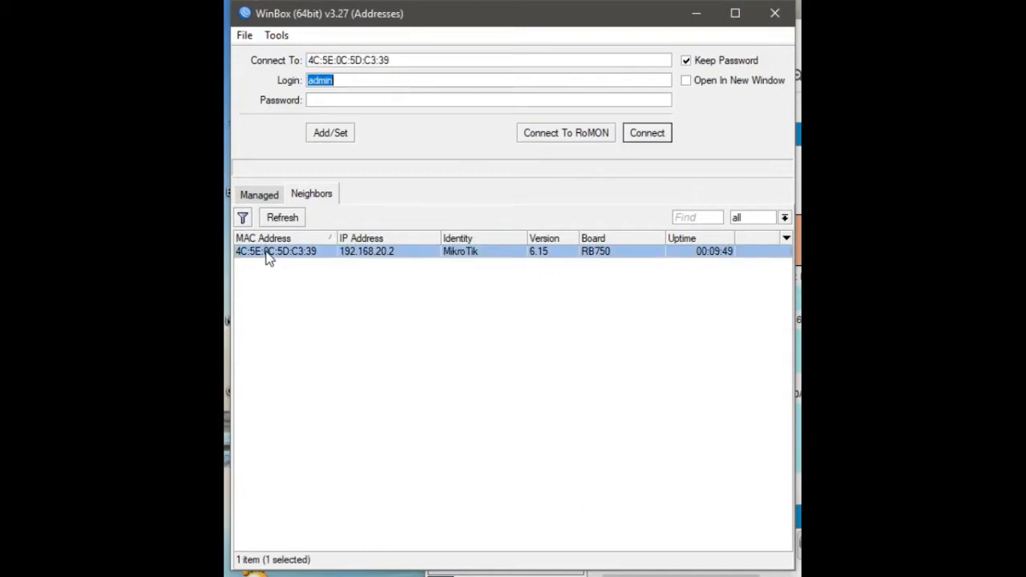
click(651, 134)
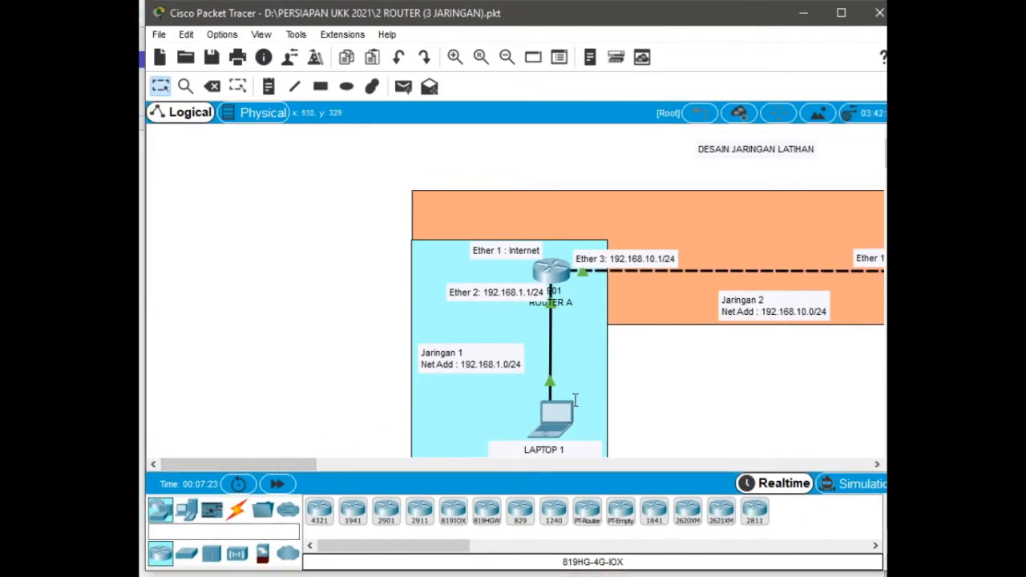
- Reset the router configuration with No Default Configuration enabled, confirm the reboot, and reconnect
click(804, 12)
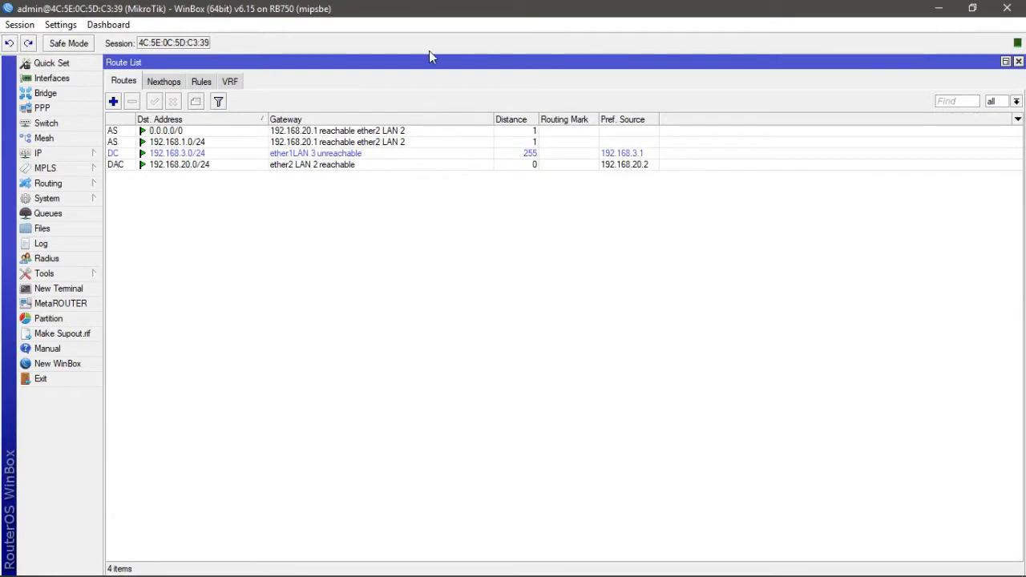
click(70, 204)
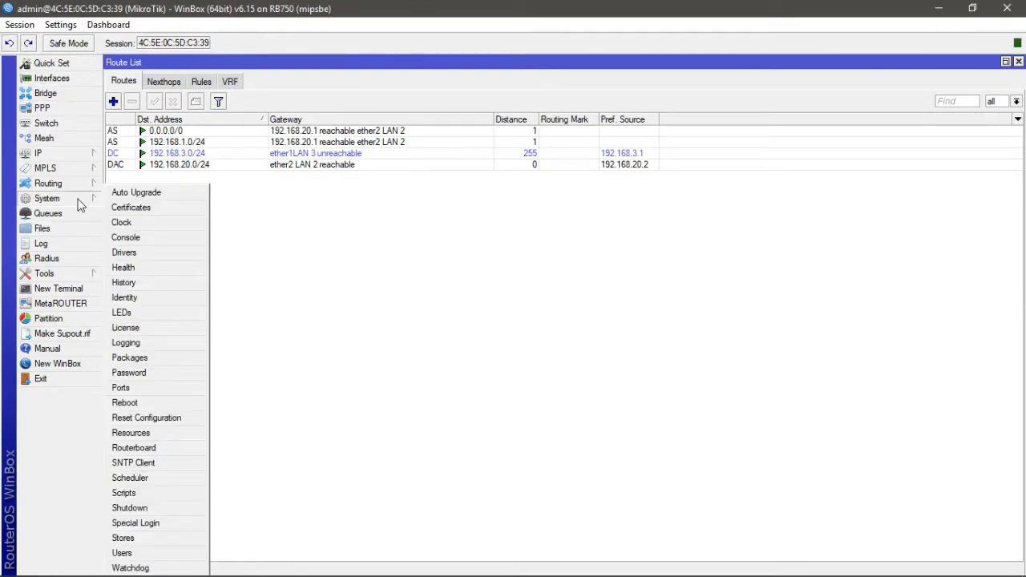
click(170, 423)
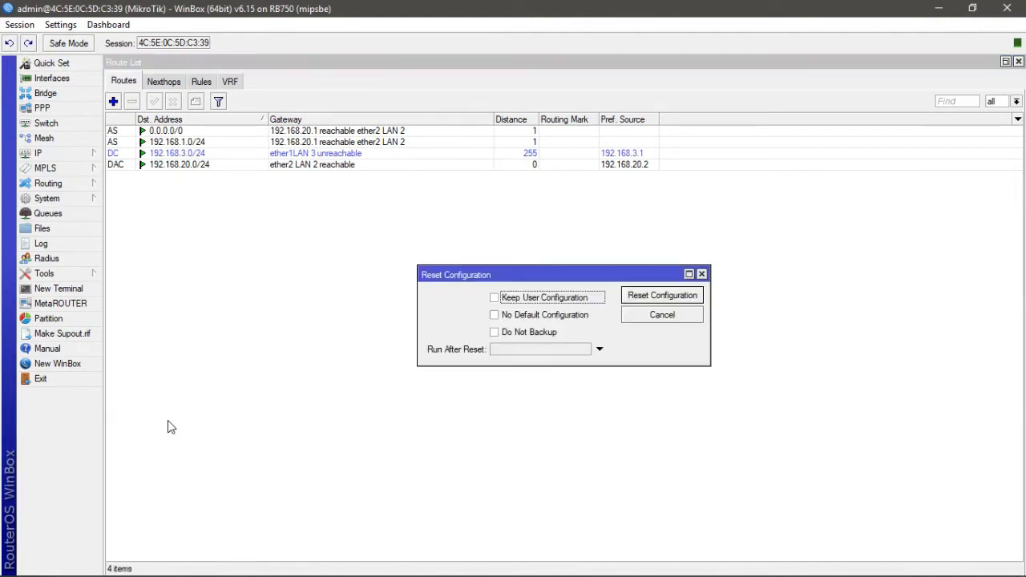
click(498, 317)
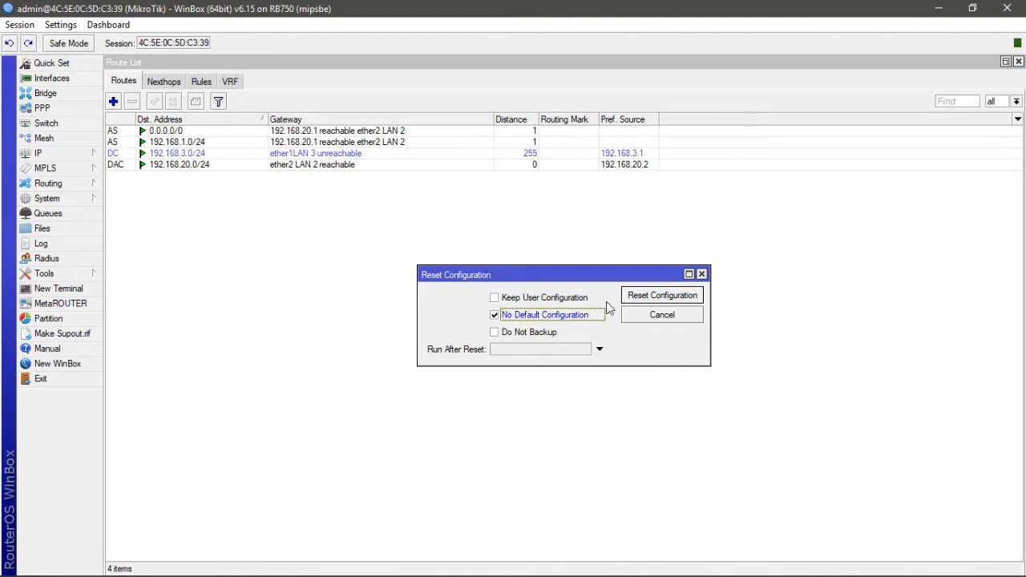
click(654, 296)
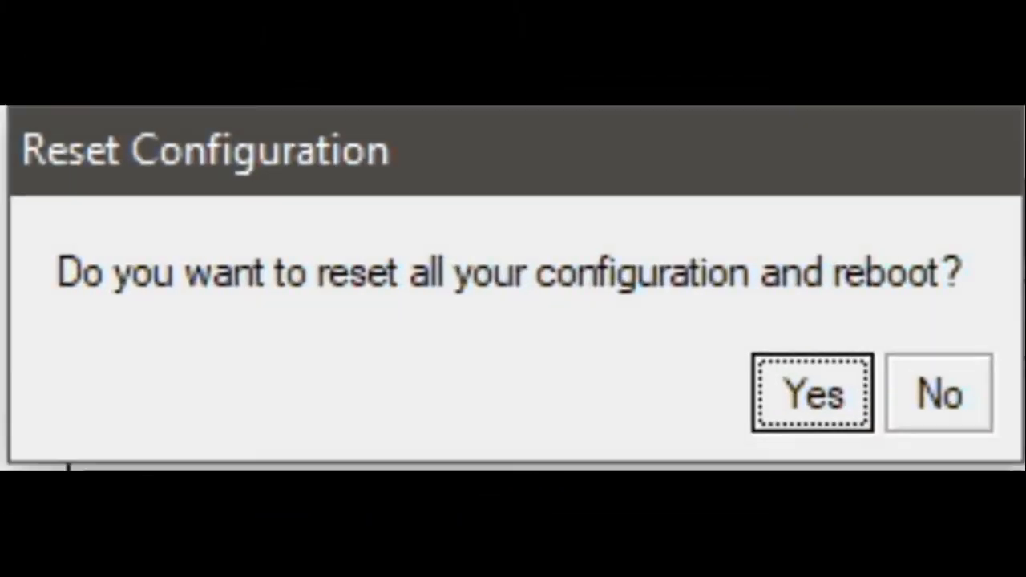
click(791, 408)
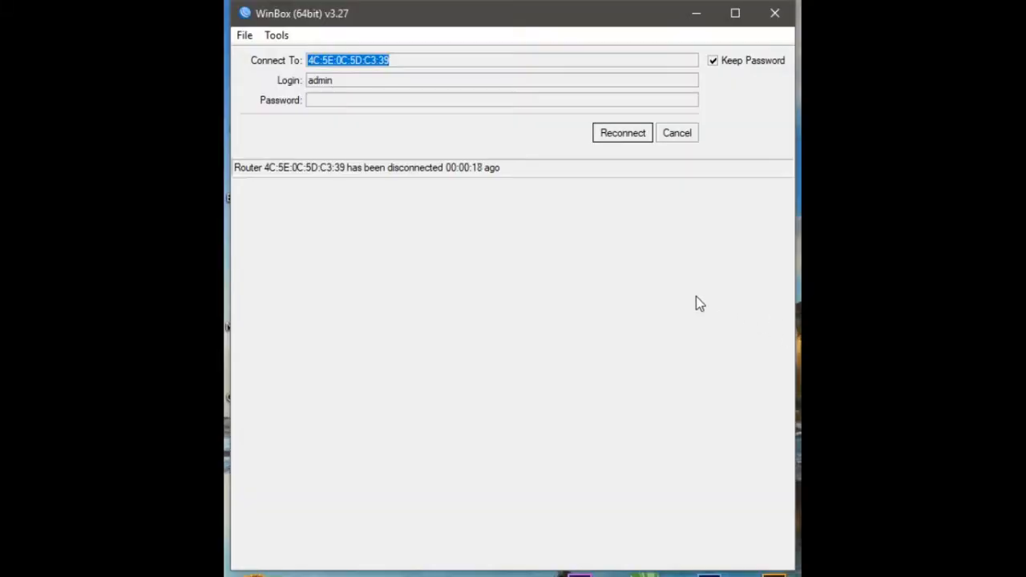
click(629, 137)
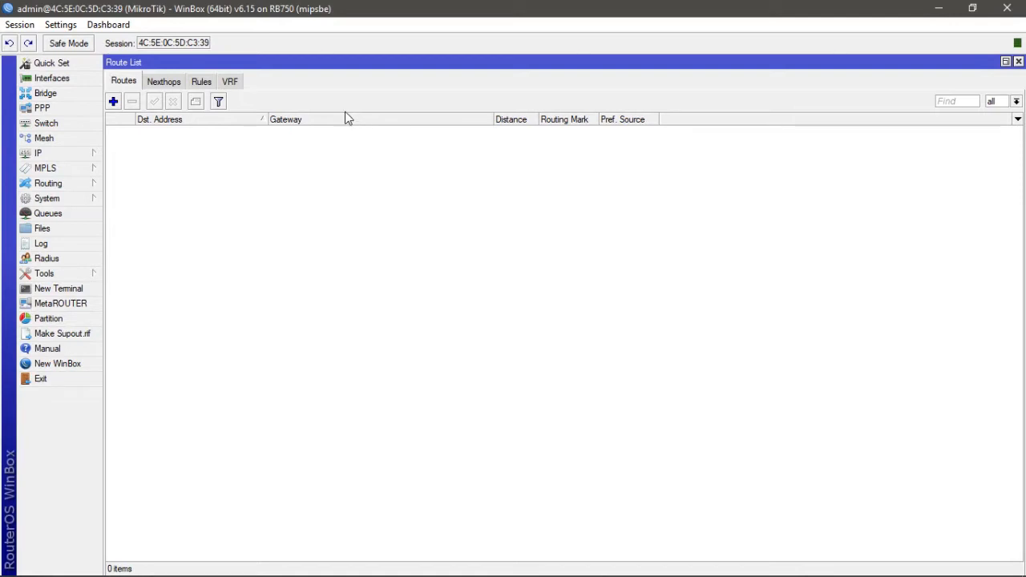
- Open the interface list and rename ether1 to ether1 INTERNET
click(59, 81)
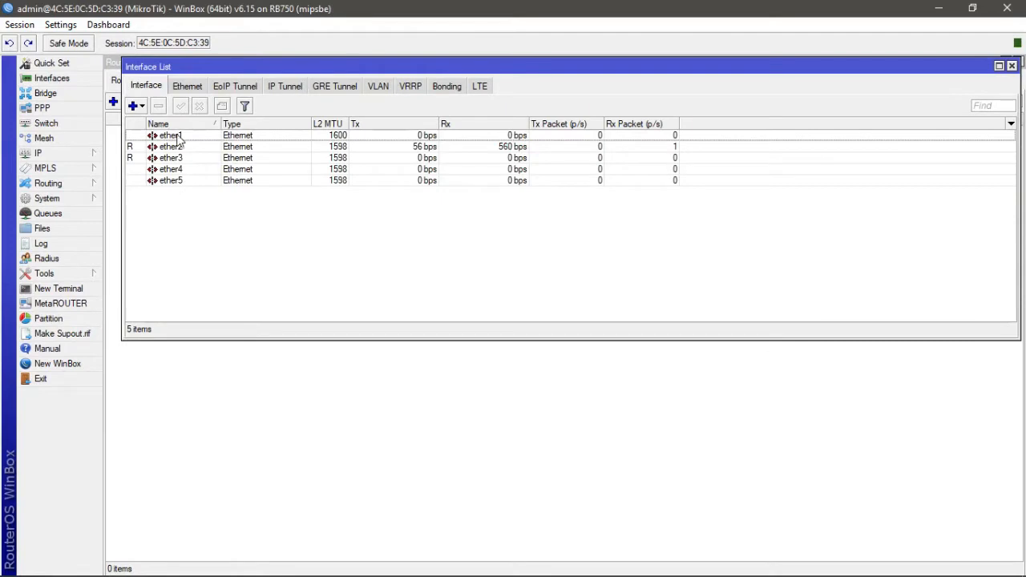
double_click(180, 137)
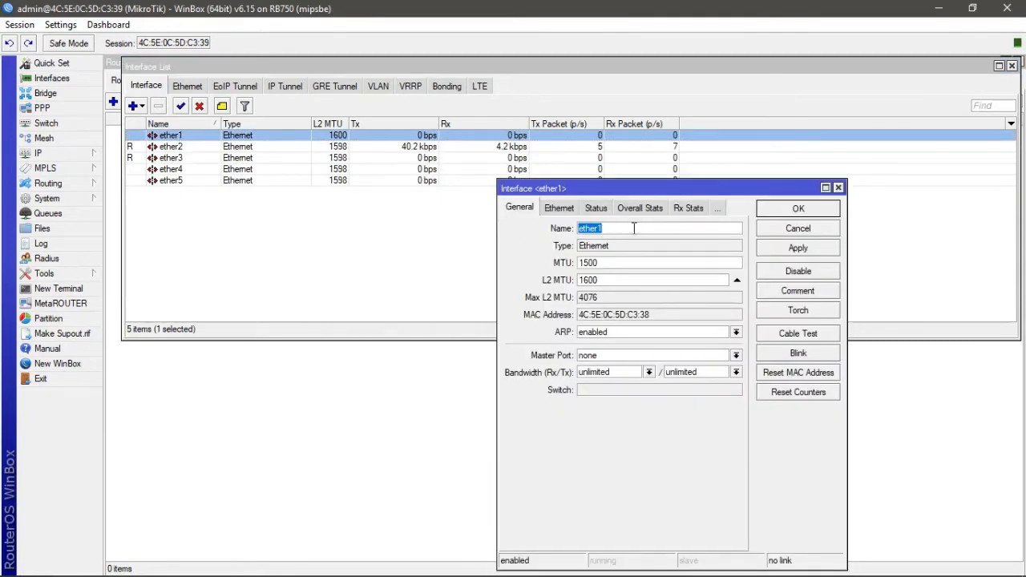
click(633, 227)
text(INTERN)
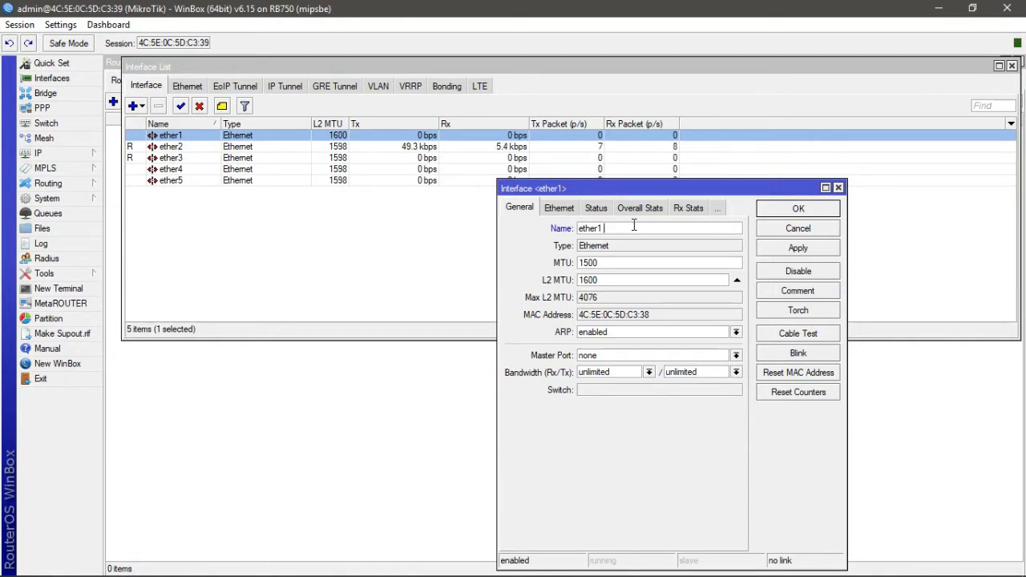
text(ET)
click(814, 254)
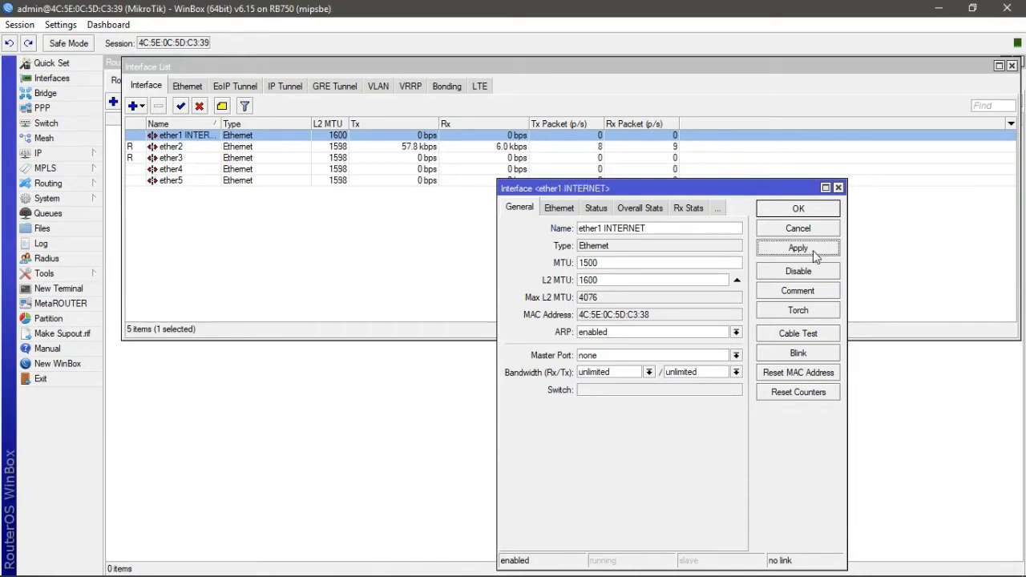
click(803, 213)
- Rename interface ether2 to ether2 LAN 1
double_click(170, 150)
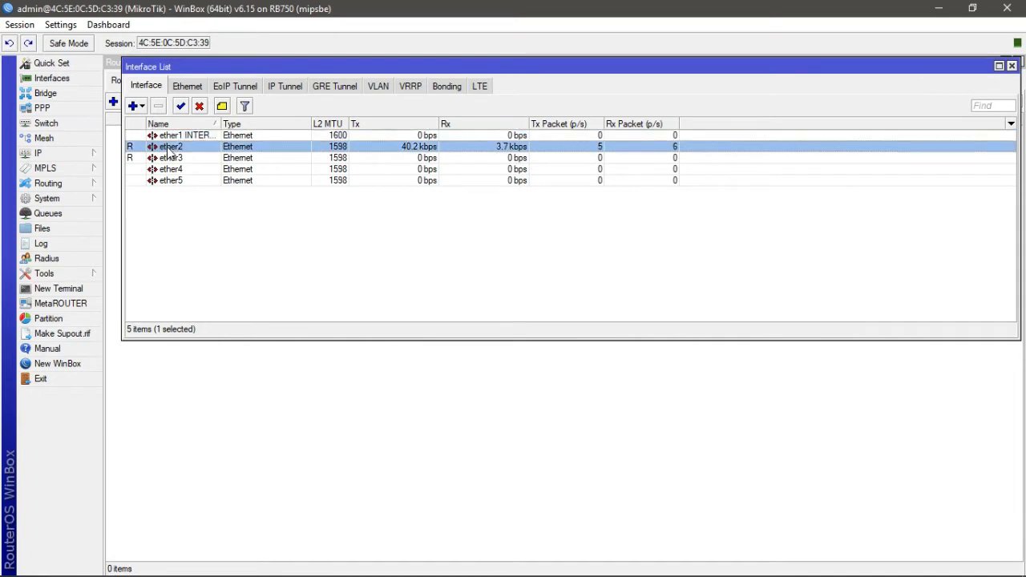
click(627, 231)
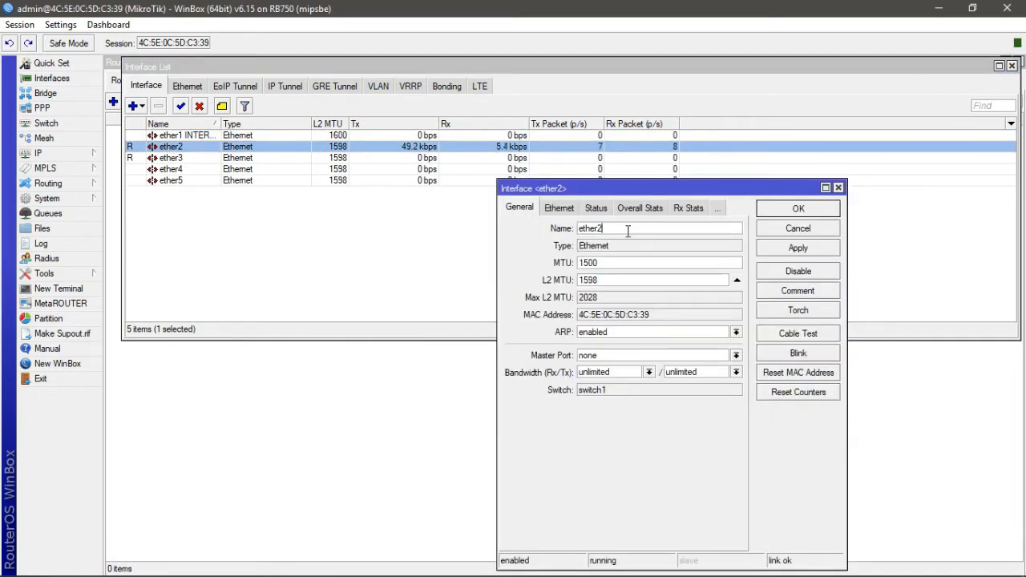
text(LAN 1)
click(782, 251)
click(797, 213)
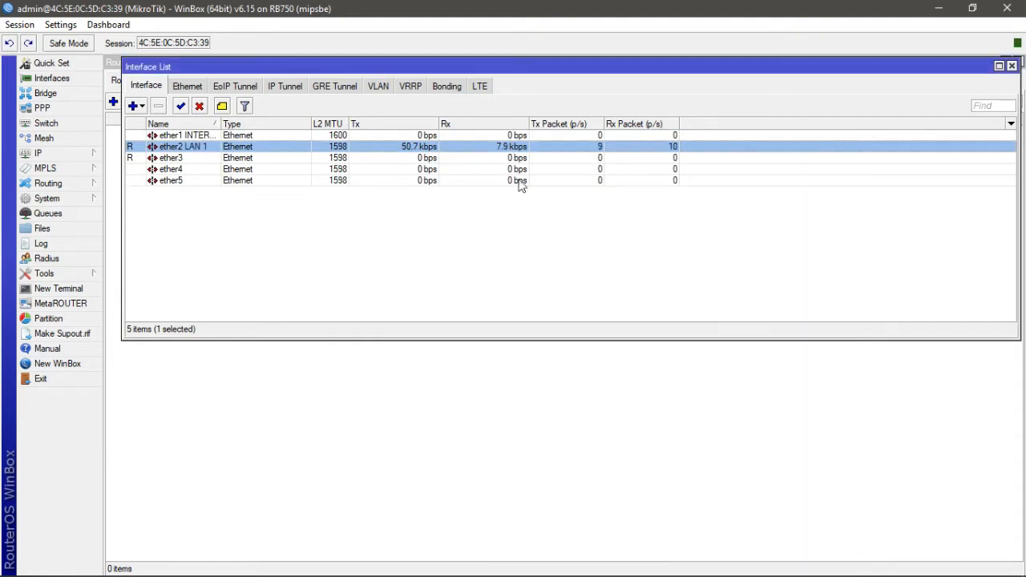
- Rename interface ether3 to ether3 LAN 2
double_click(173, 160)
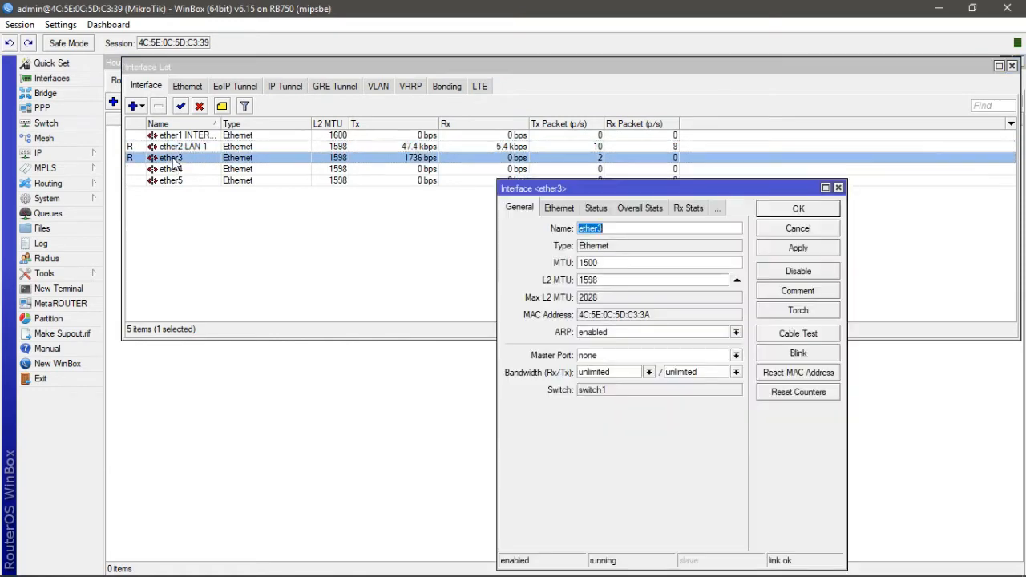
click(639, 231)
text(LAN )
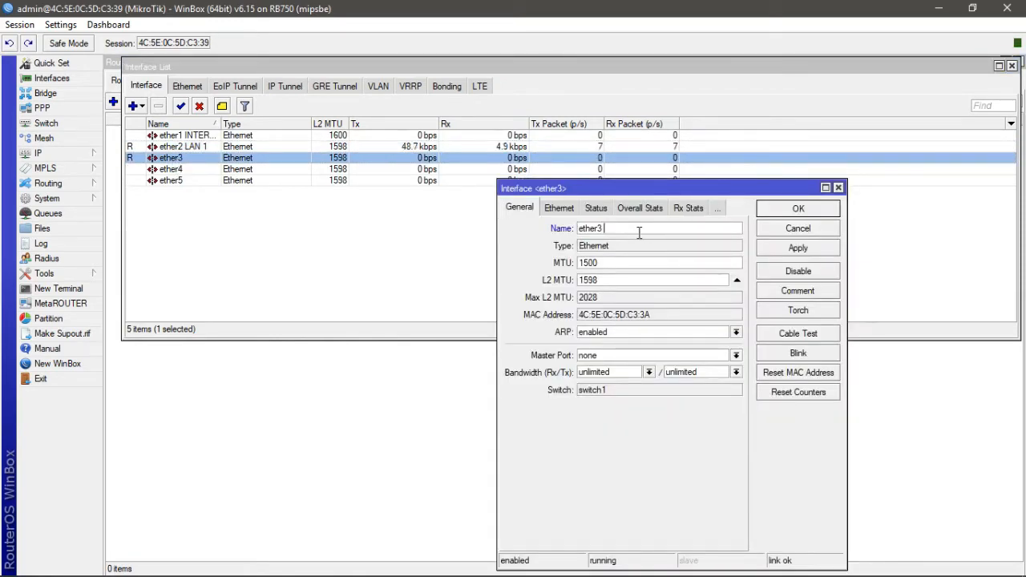
text(2)
click(803, 250)
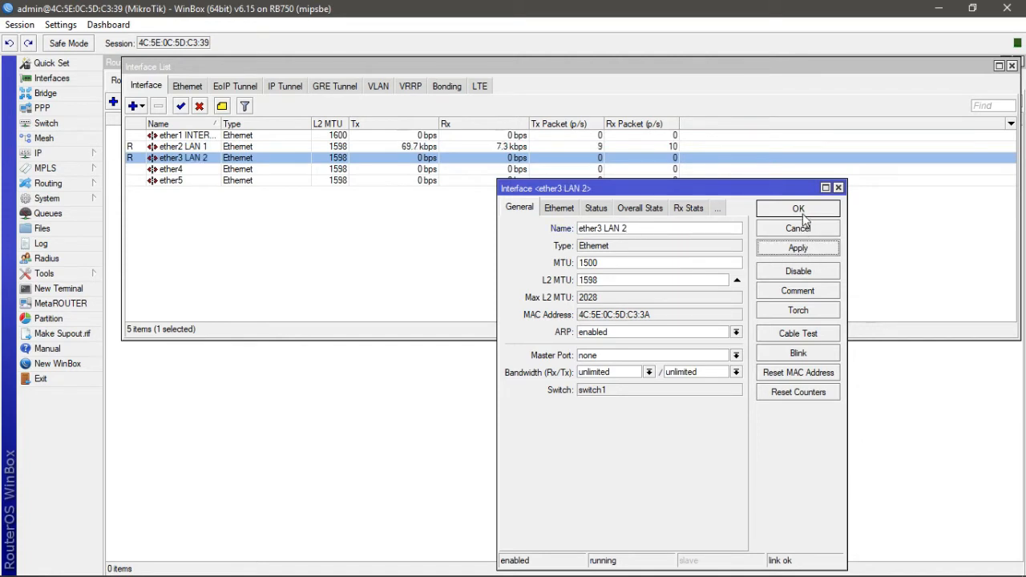
click(804, 215)
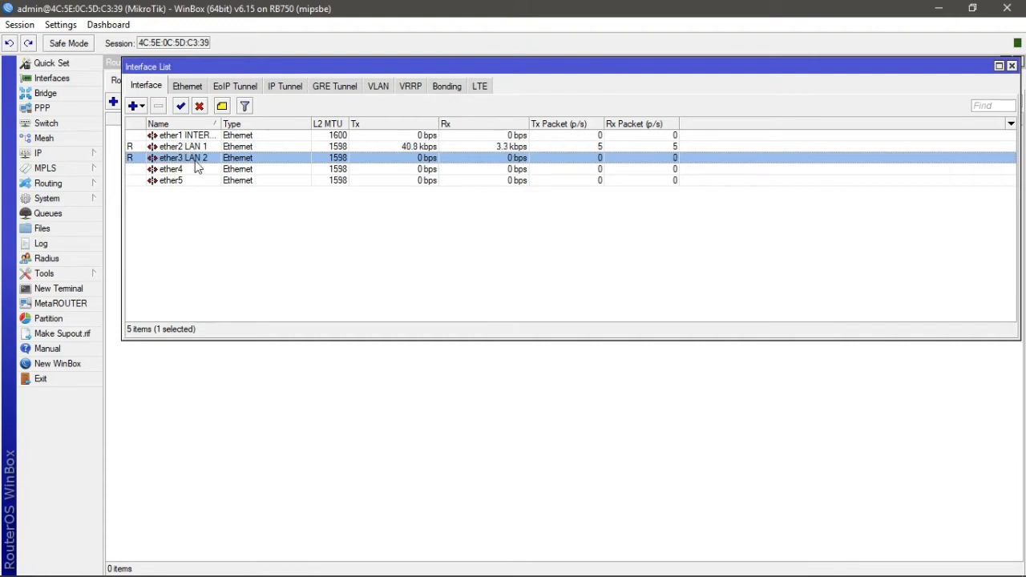
- Close the interface list, address list and terminal windows in the workspace
click(1013, 65)
click(1018, 61)
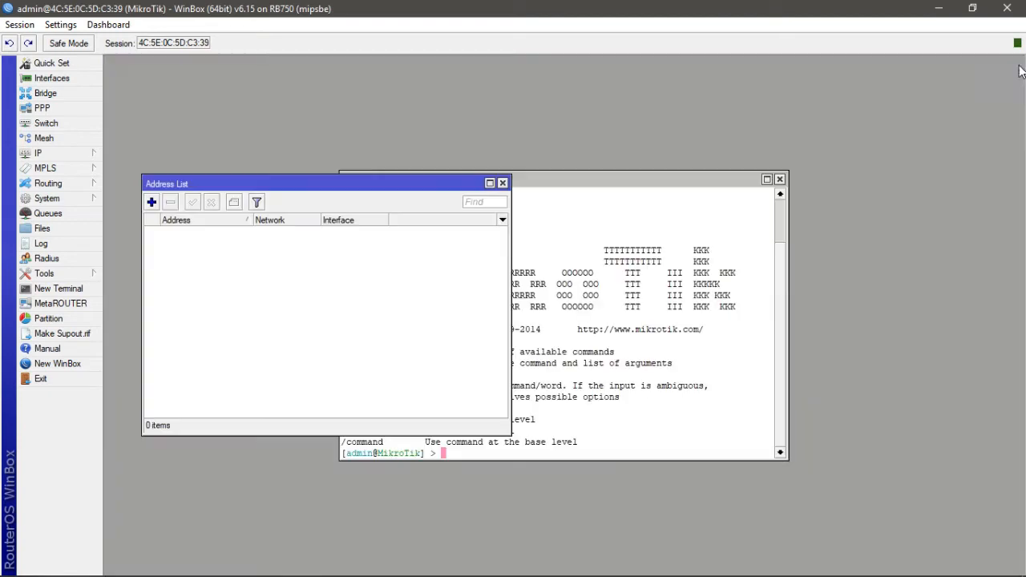
click(503, 183)
click(779, 179)
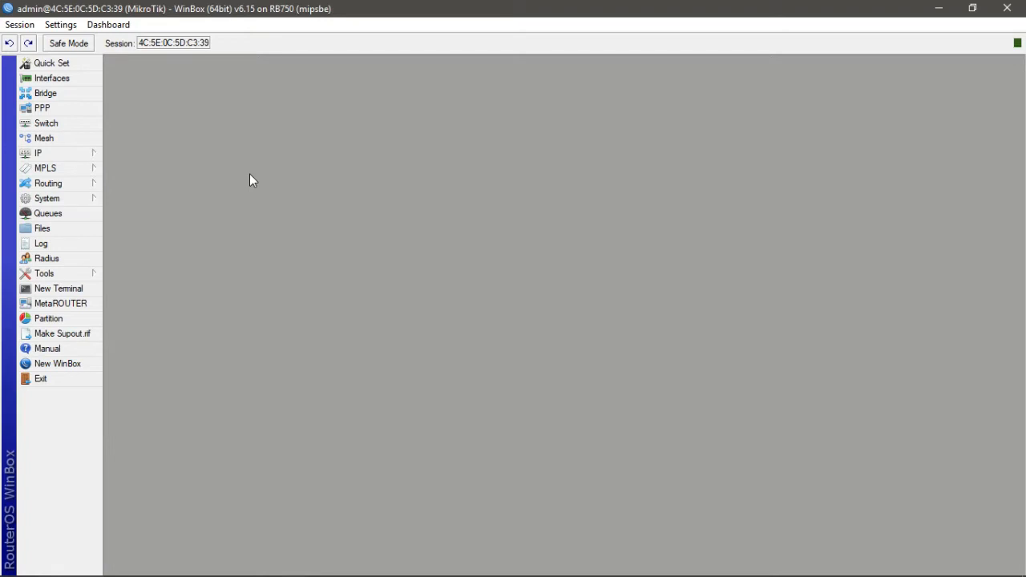
- Open the IP address list and start a new address assigned to interface ether2 LAN 1
click(86, 154)
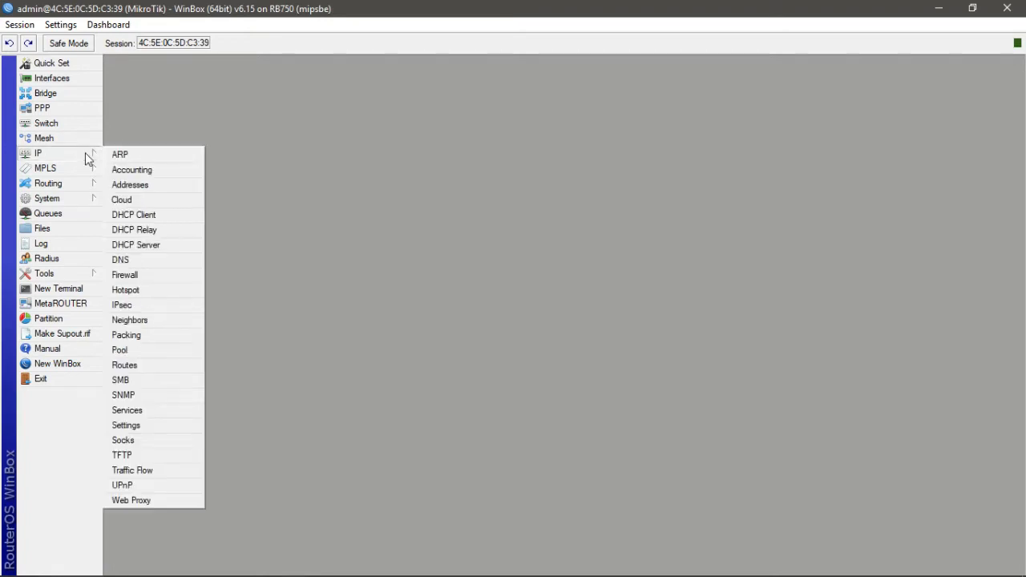
click(140, 191)
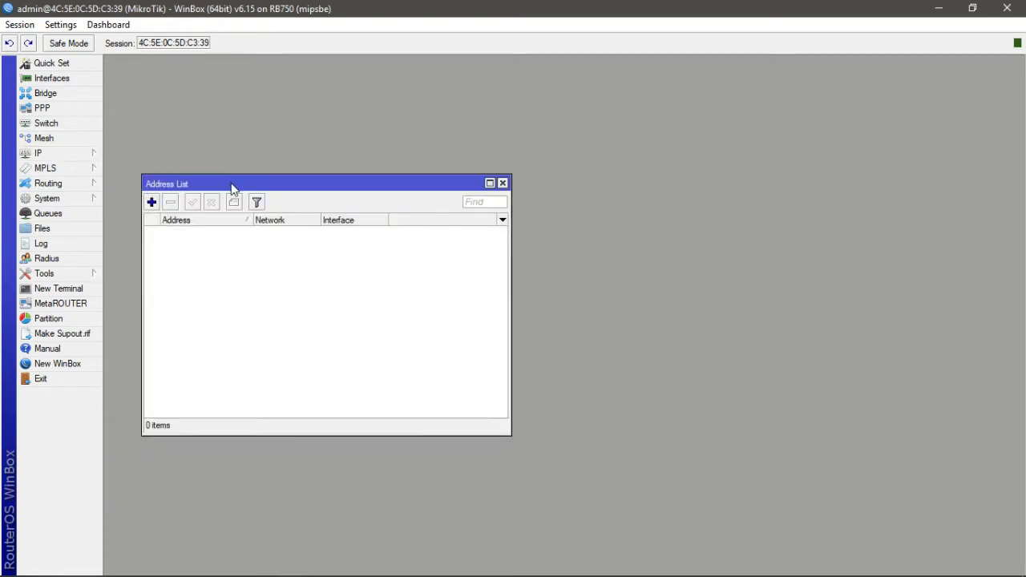
drag(231, 182, 271, 71)
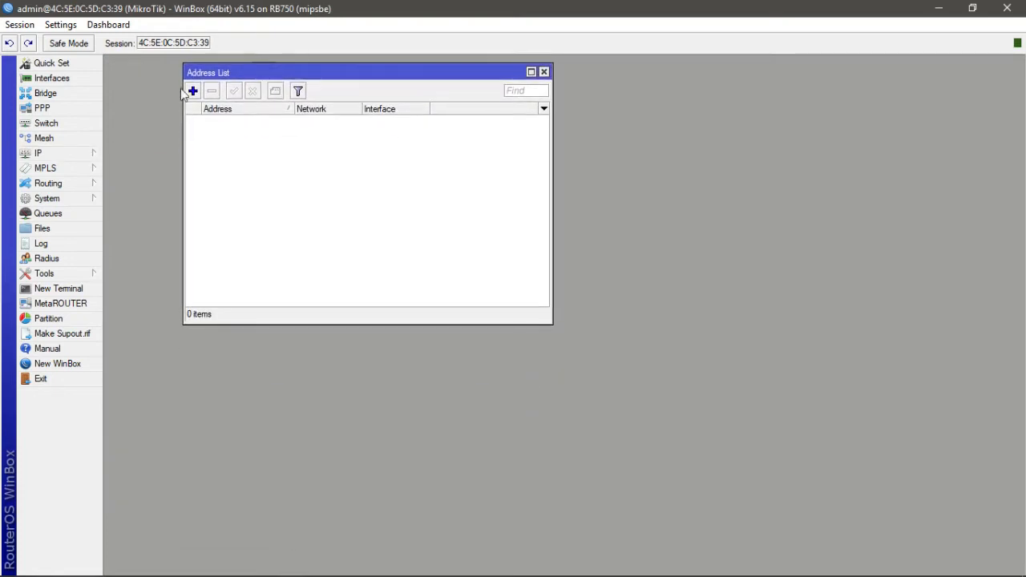
click(192, 91)
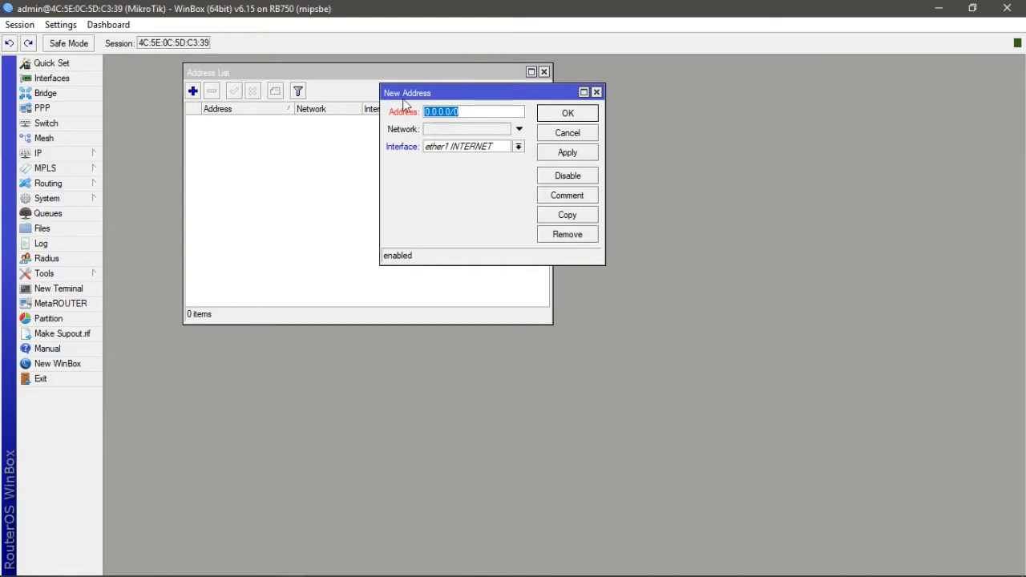
click(520, 148)
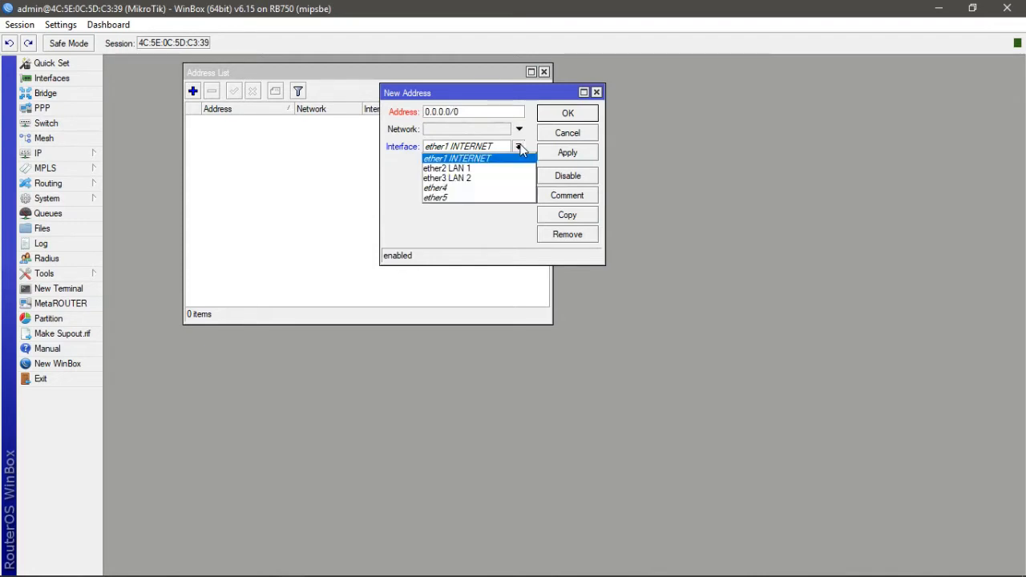
click(477, 167)
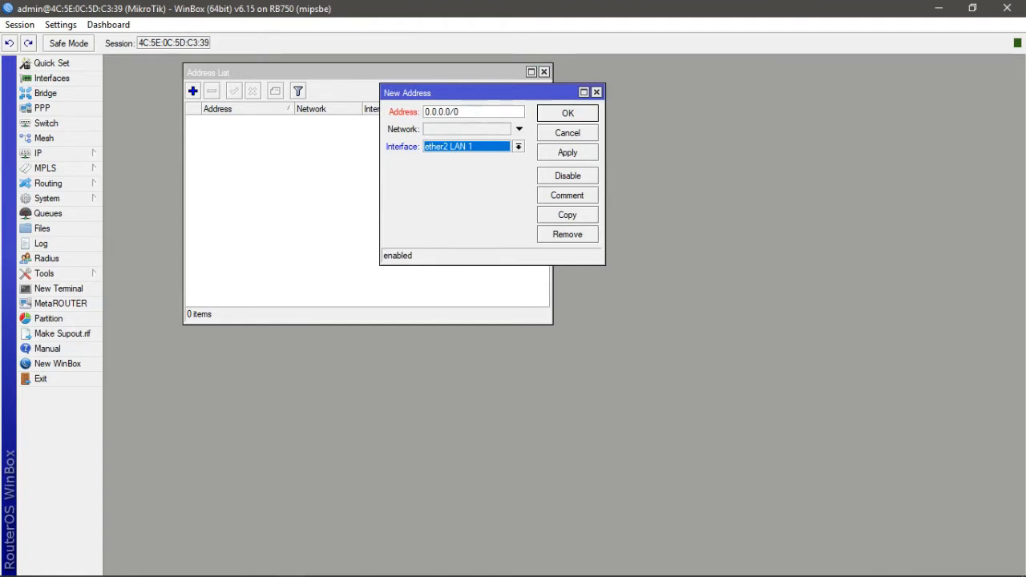
- Switch to the Packet Tracer network diagram to check the planned addressing, then return
mouse_move(366, 571)
click(263, 566)
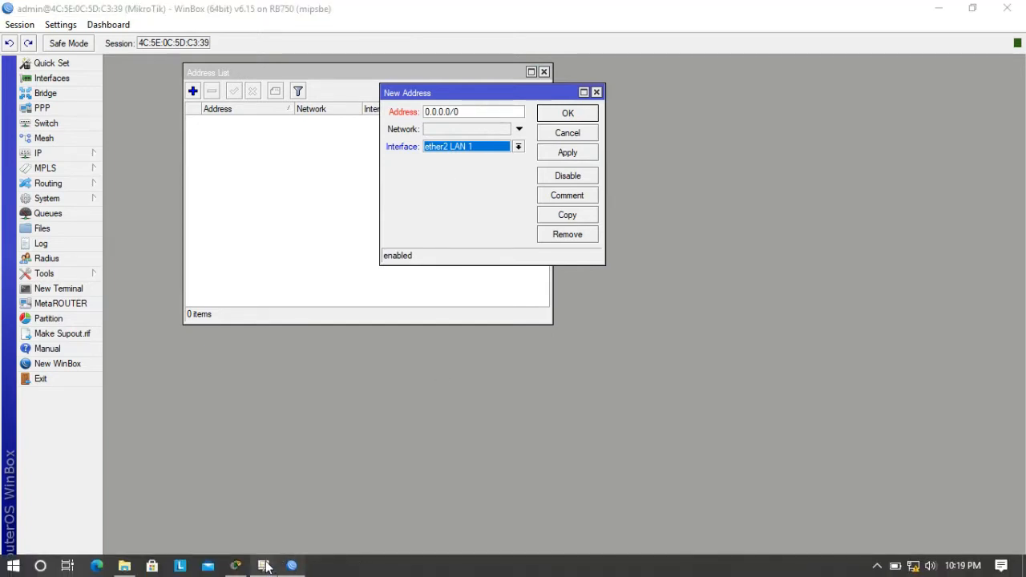
click(265, 566)
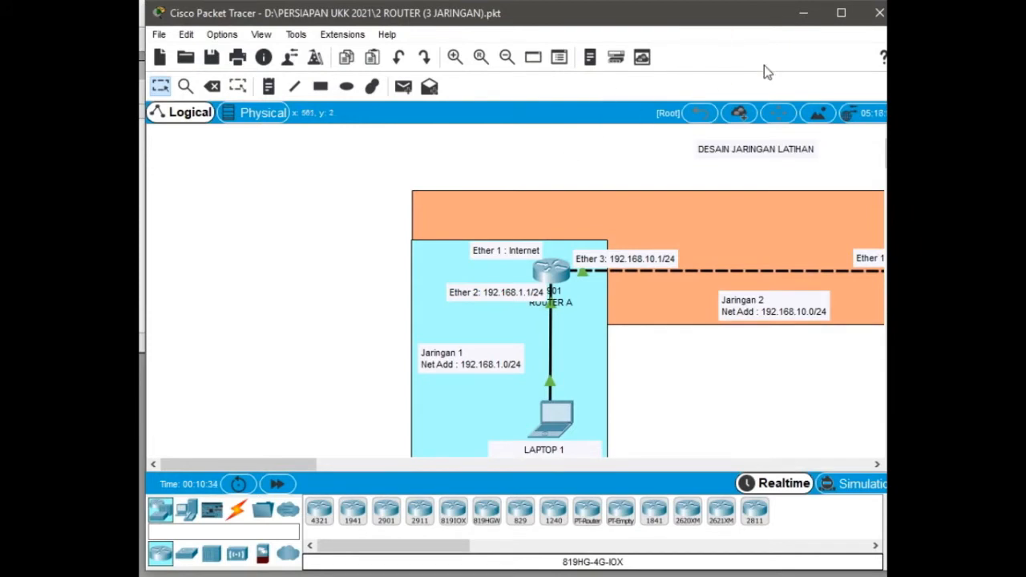
click(805, 20)
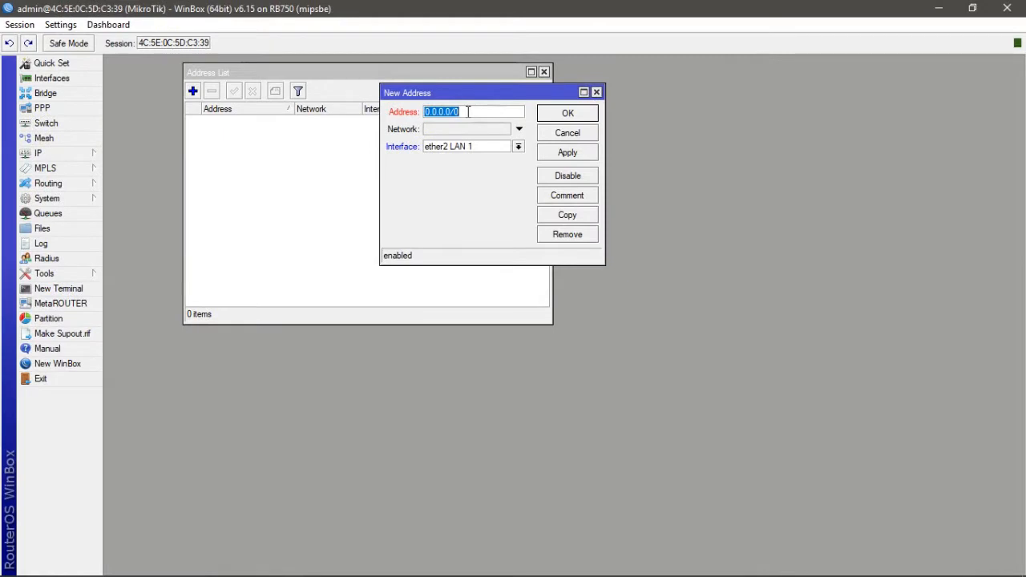
- Set the new address to 192.168.1.1/24 on ether2 LAN 1 and save it
text(192.168)
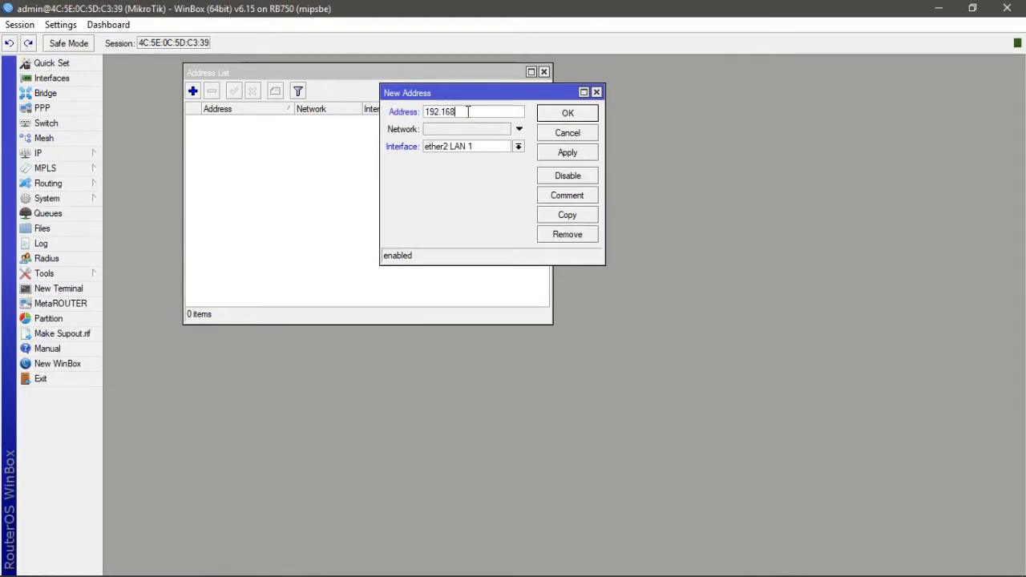
text(.1.1/24)
click(574, 156)
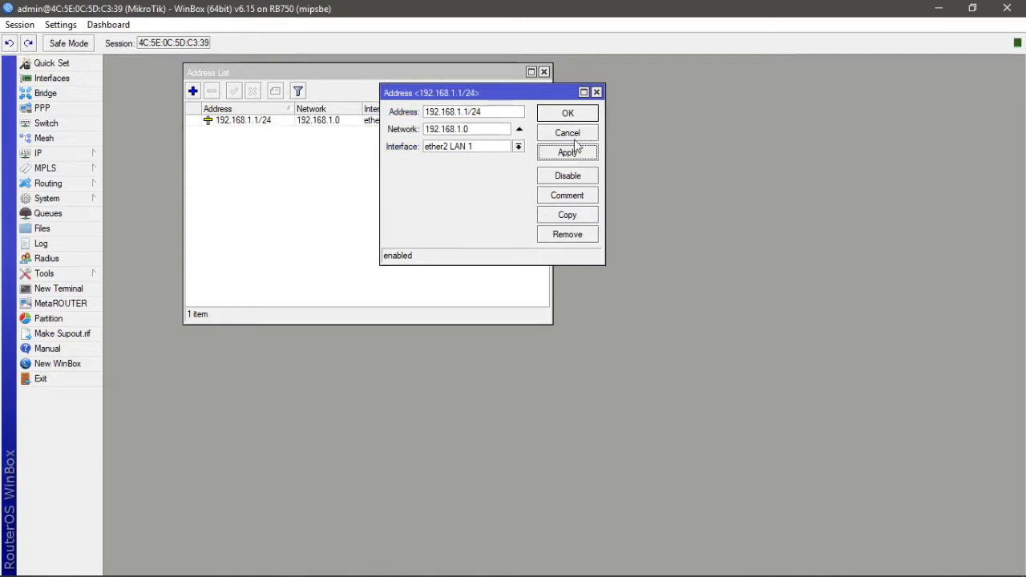
click(572, 114)
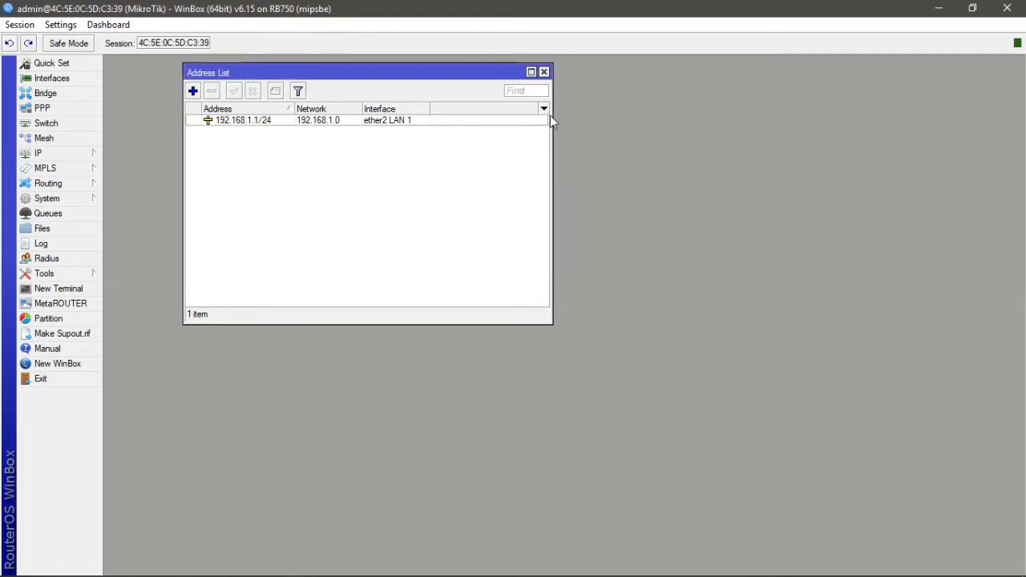
- Start another new address and assign it to interface ether3 LAN 2
click(192, 92)
click(518, 146)
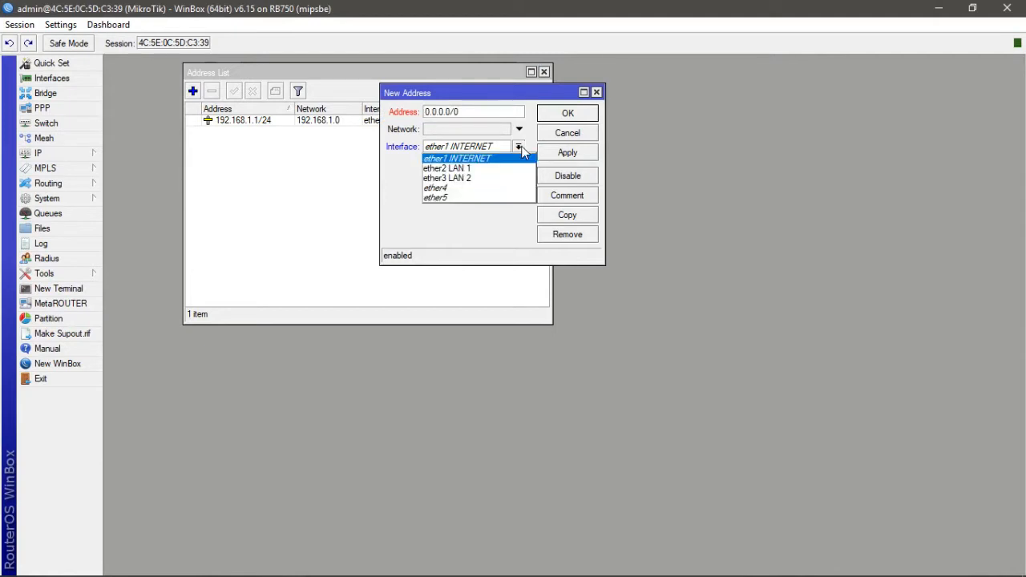
click(494, 174)
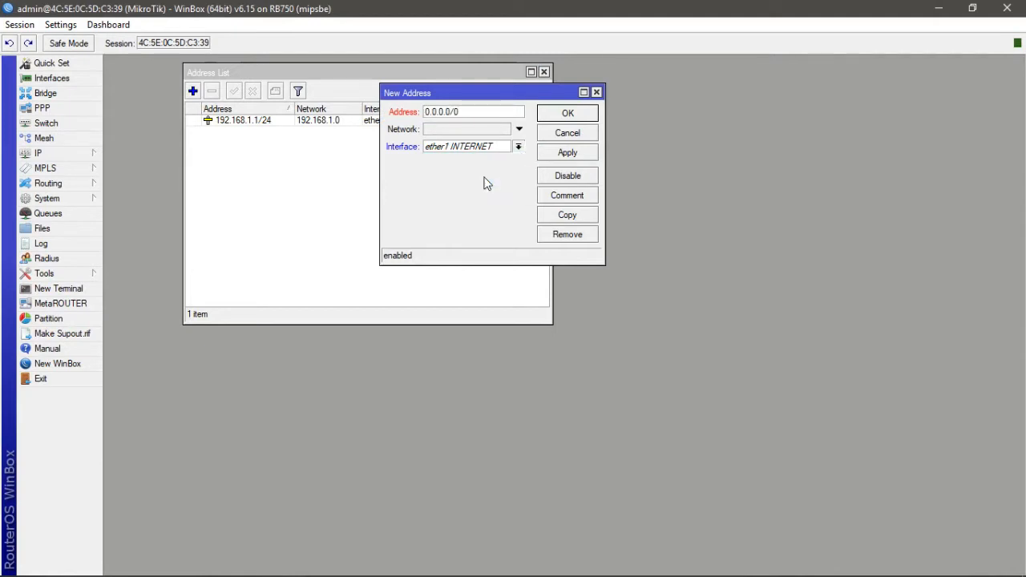
click(465, 112)
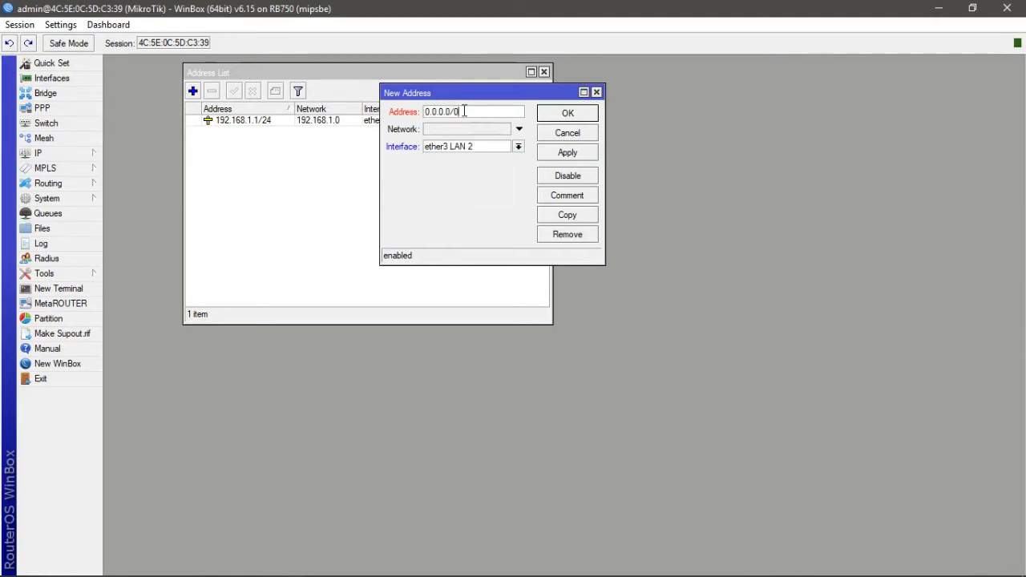
- Switch to the Packet Tracer diagram to check ether3's planned address, then return
mouse_move(388, 571)
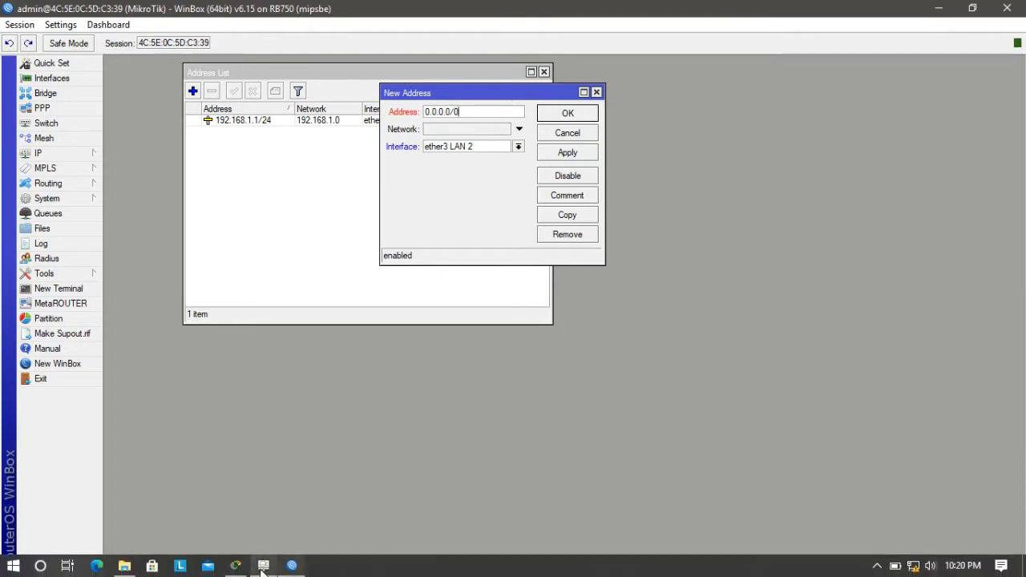
click(235, 566)
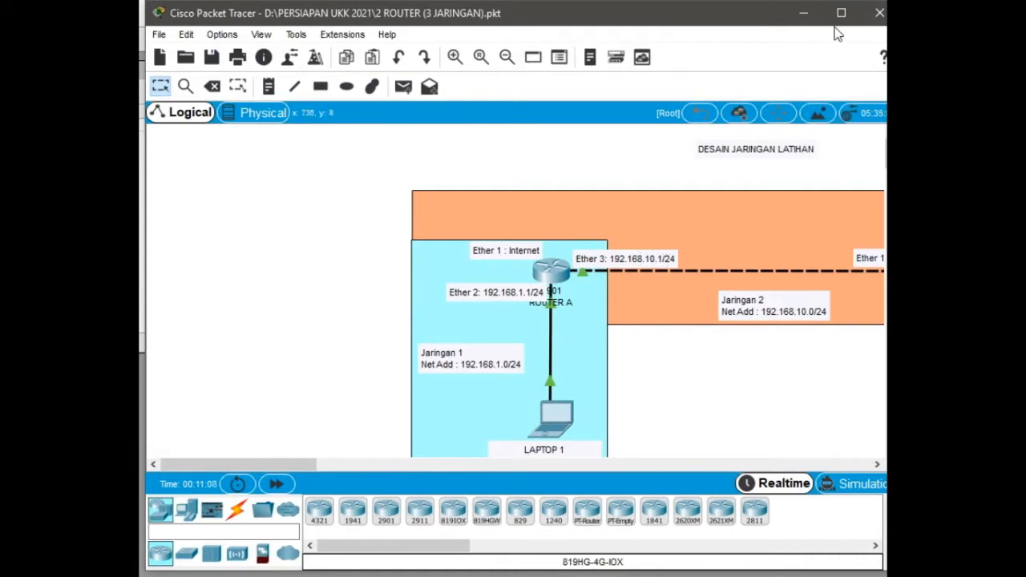
click(804, 12)
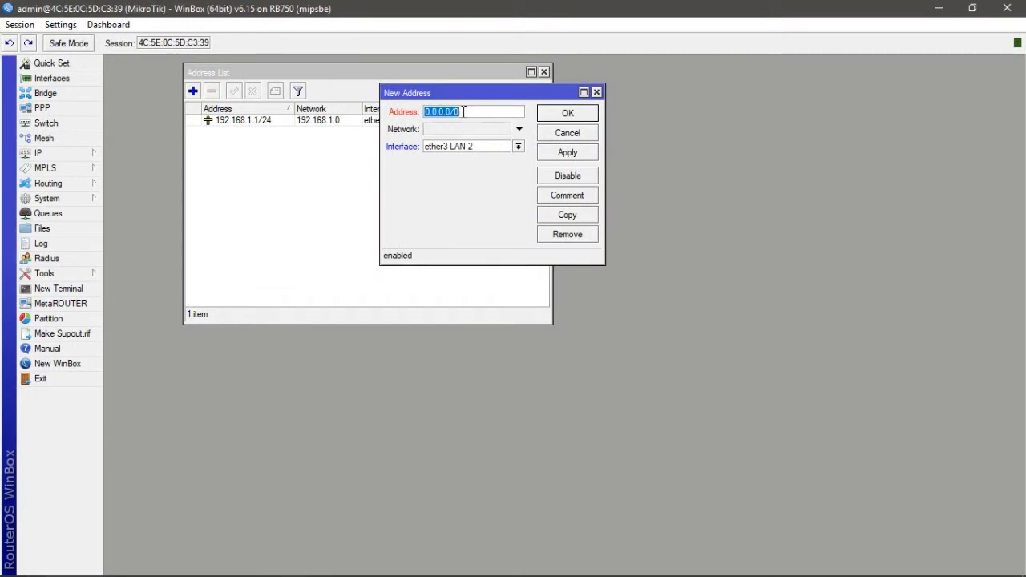
- Enter 192.168.10.1/24 as the ether3 LAN 2 address, save it, and close the address list
text(192.168.10.1/24)
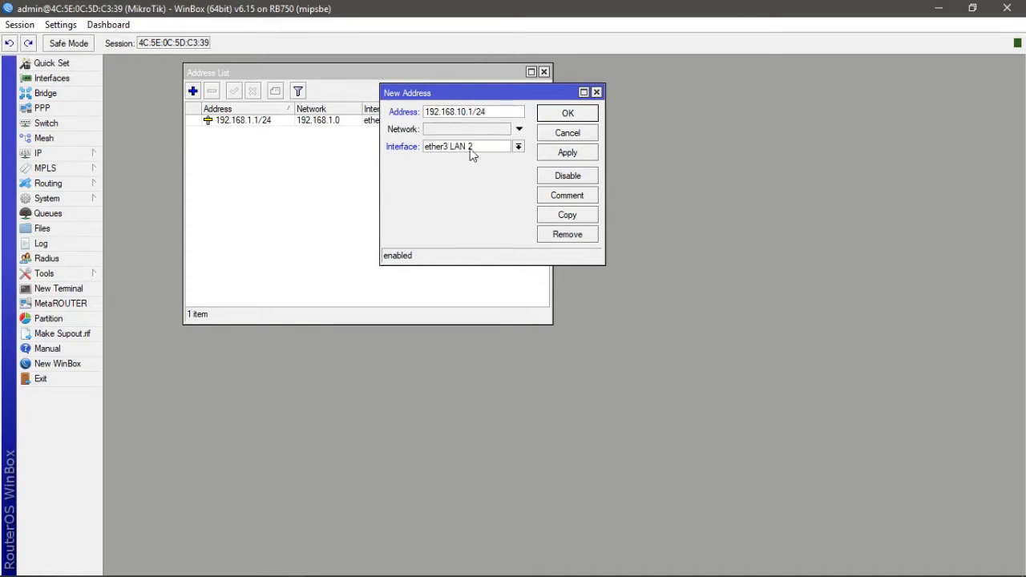
click(555, 153)
click(569, 113)
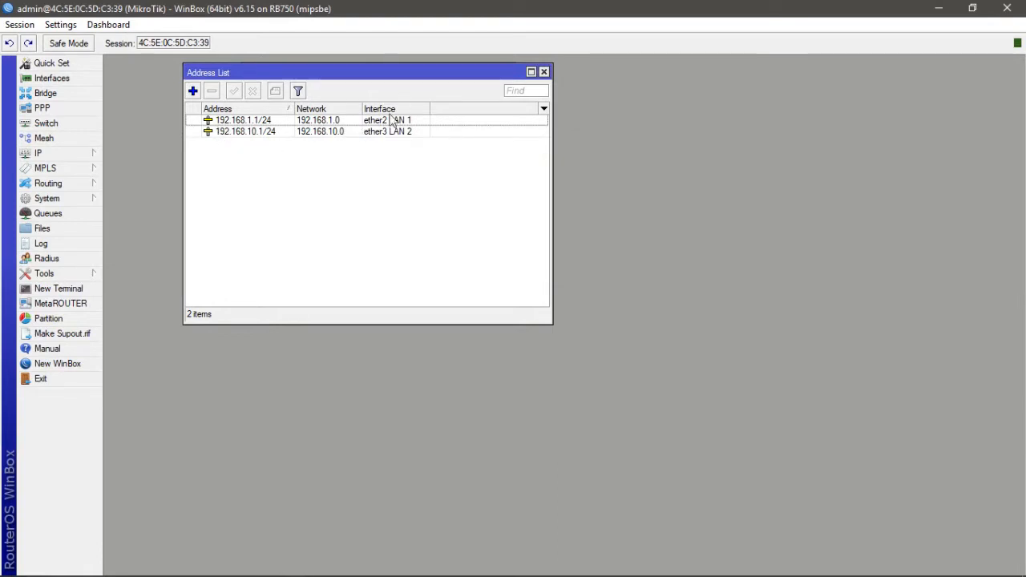
click(544, 72)
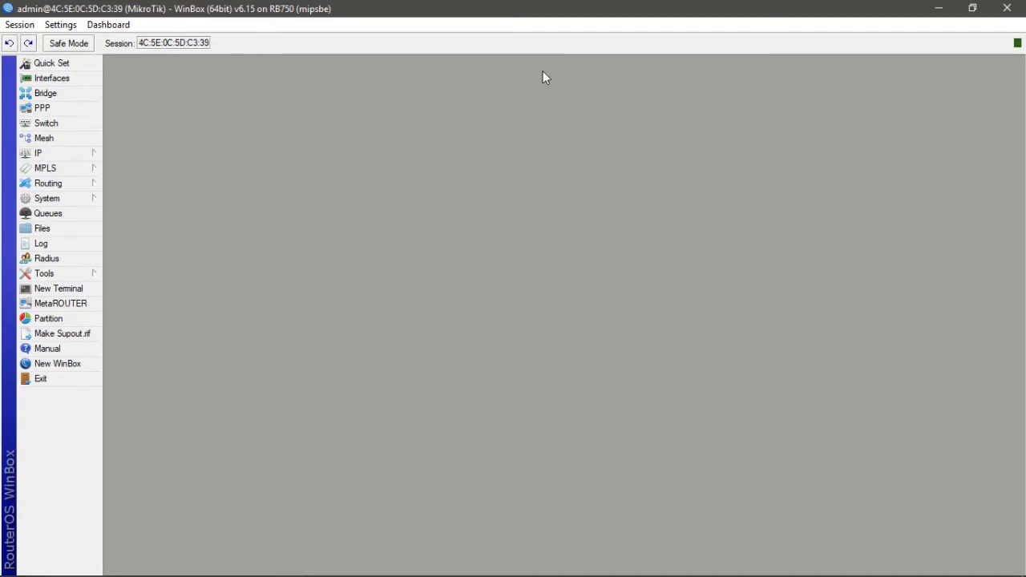
- Review Router B and network 3 addressing in the Packet Tracer diagram
mouse_move(341, 572)
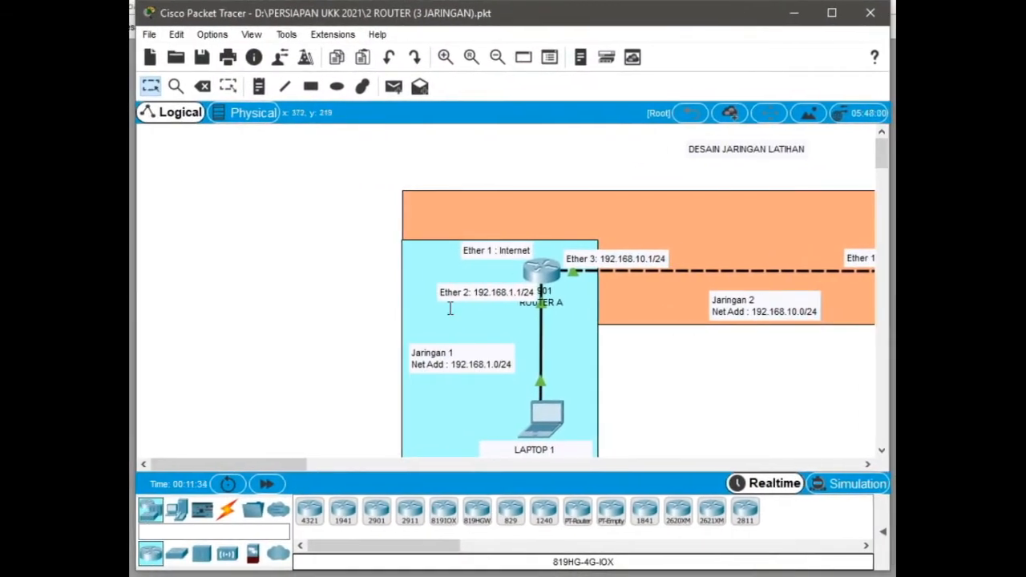
drag(287, 459, 346, 457)
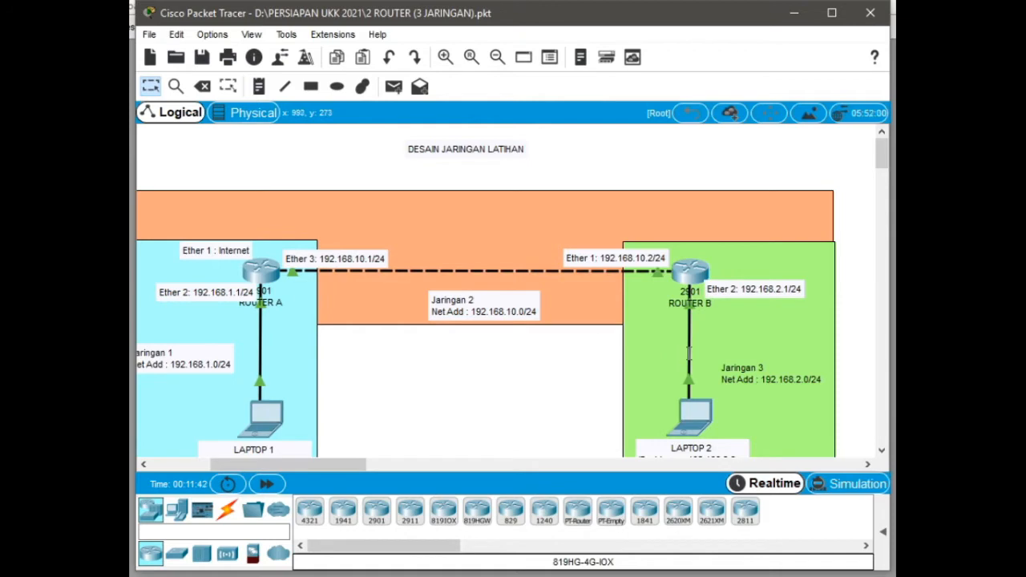
mouse_move(692, 352)
click(795, 15)
- Open the IP route list and check the diagram again for the remote network and gateway
click(86, 152)
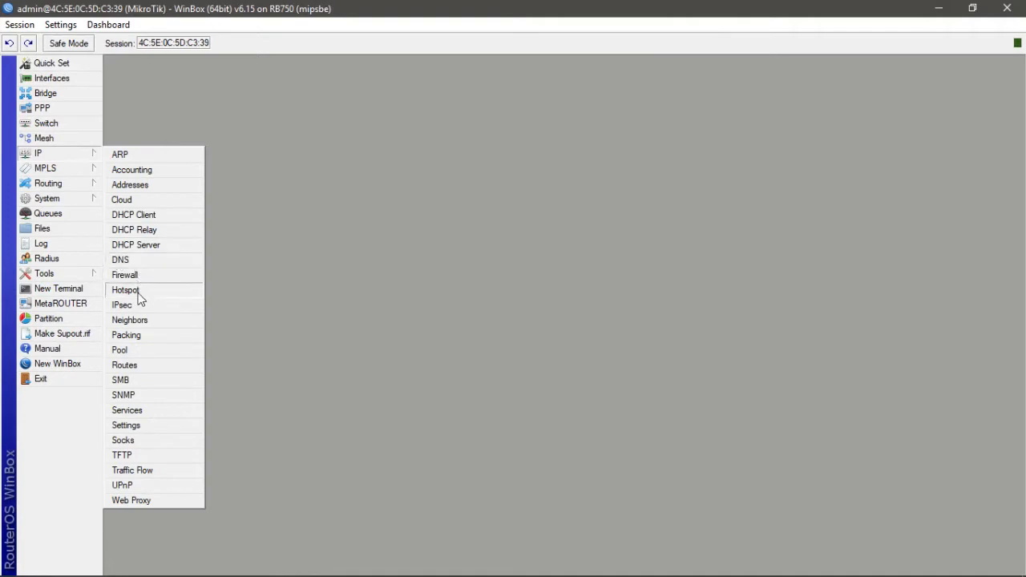
click(138, 366)
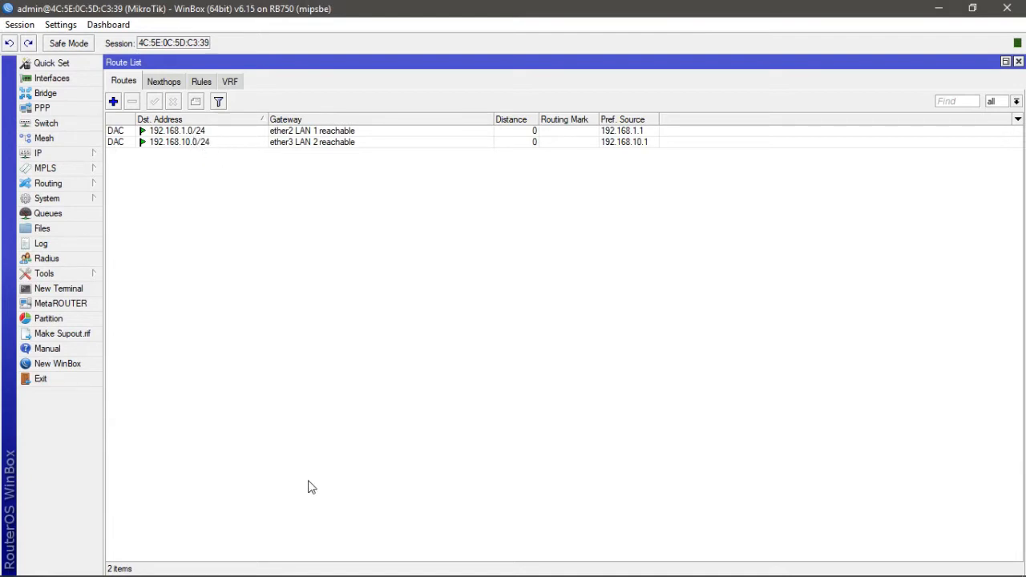
mouse_move(345, 574)
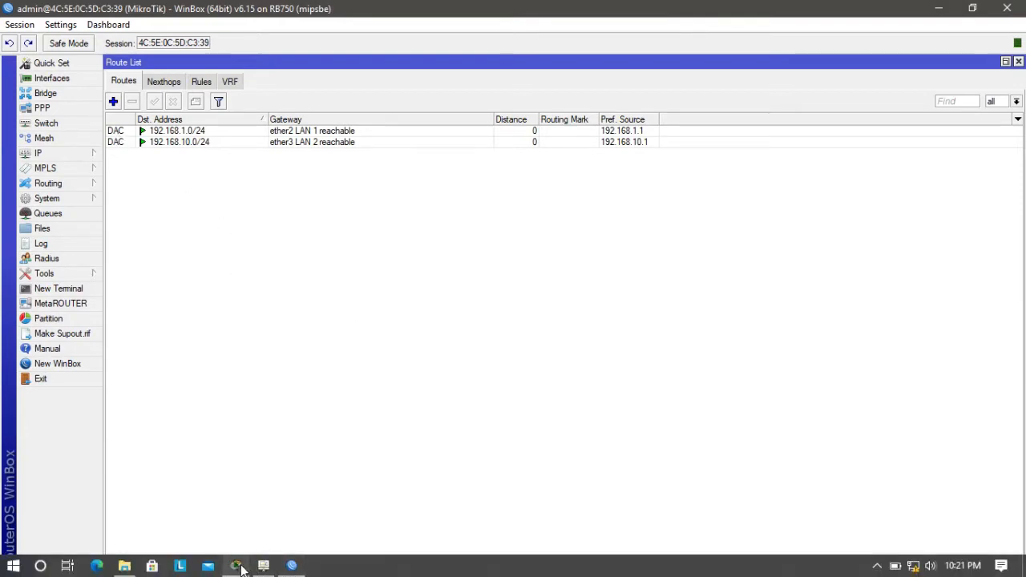
click(240, 571)
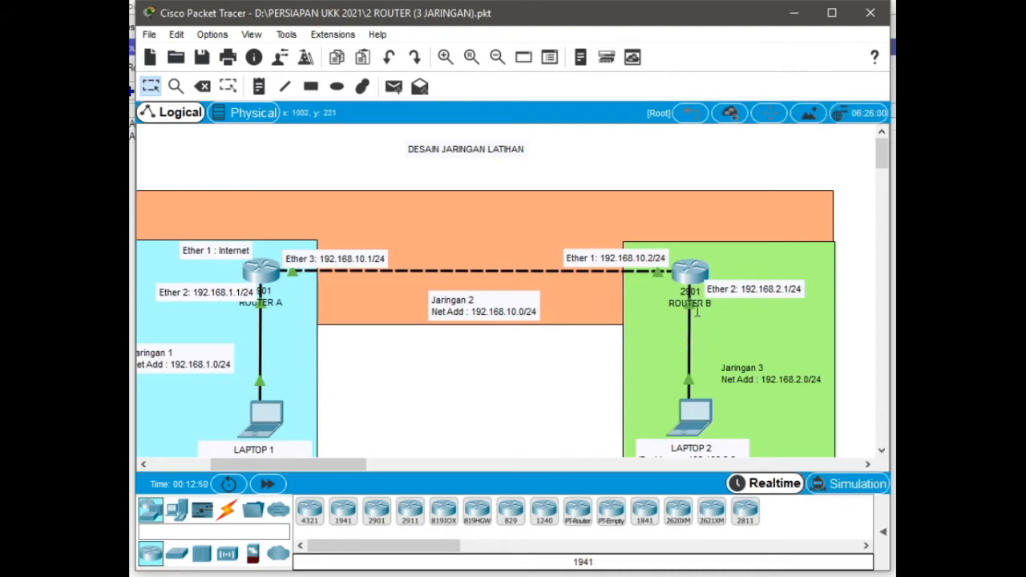
click(794, 13)
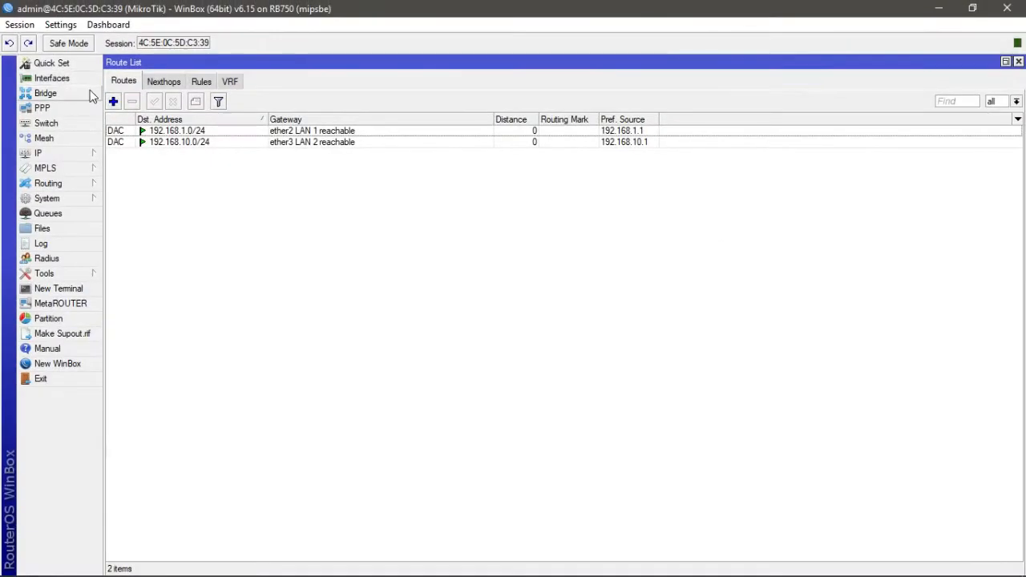
- Add a static route to 192.168.2.0/24 with gateway 192.168.10.2
click(113, 101)
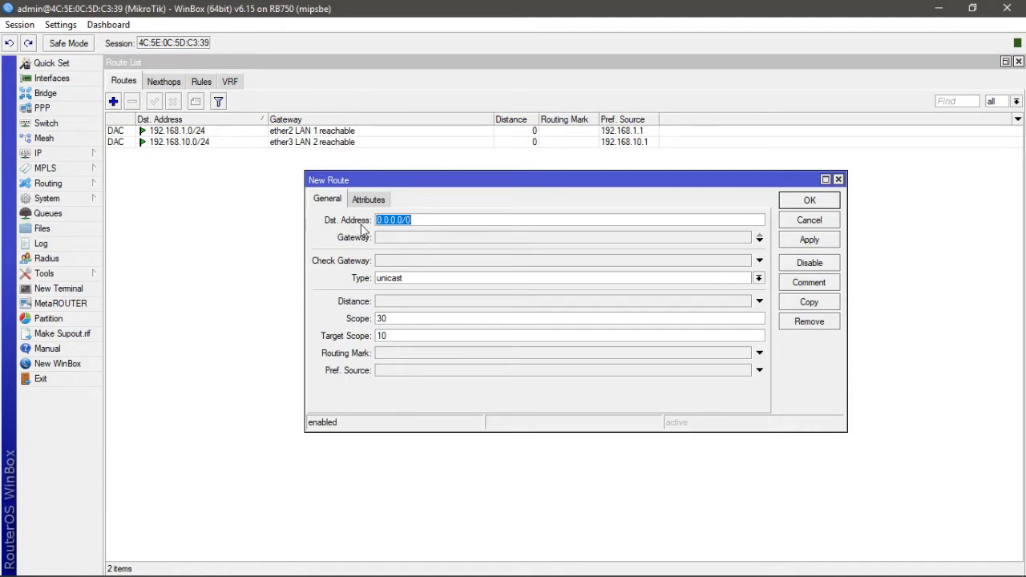
text(192.)
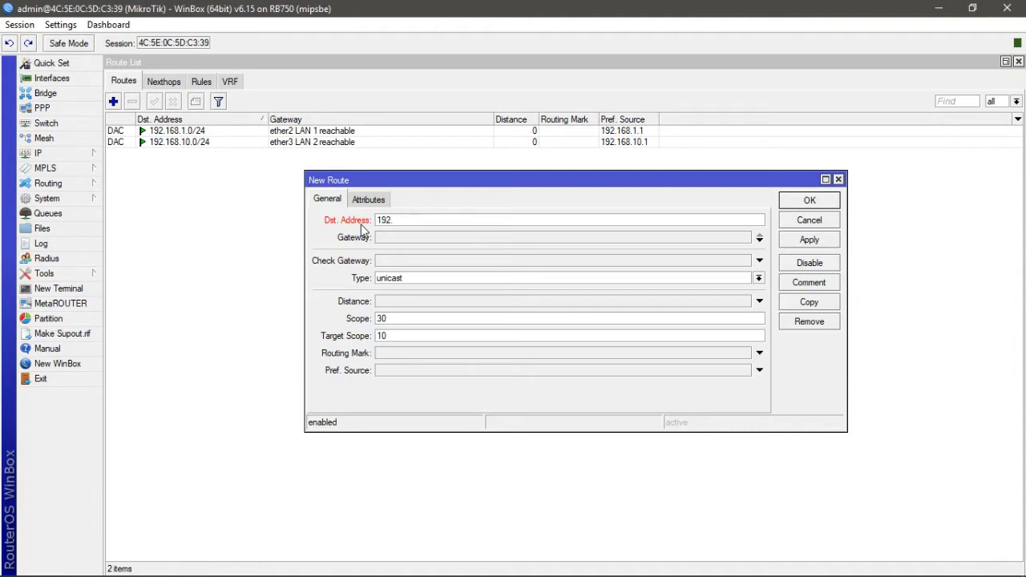
text(168.2.0/24)
click(390, 239)
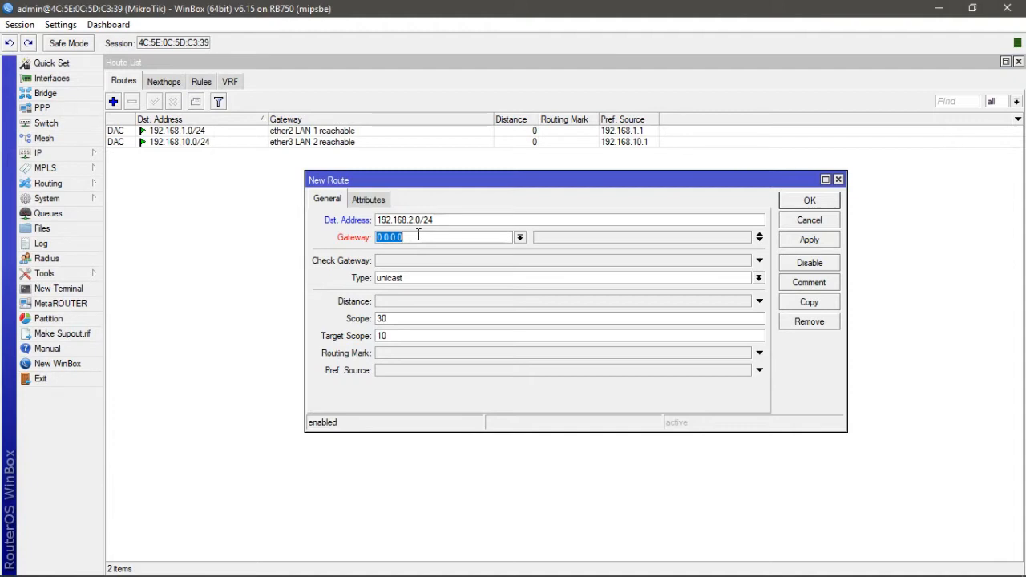
text(192.168.10.2)
click(803, 245)
click(813, 203)
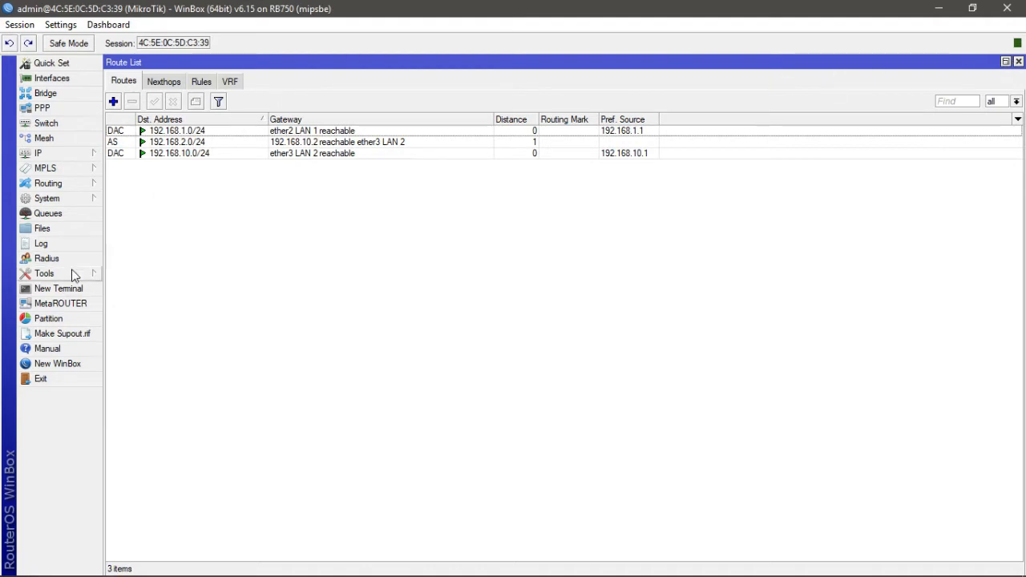
- Open a new terminal and ping 192.168.1.1, then stop the ping
click(67, 290)
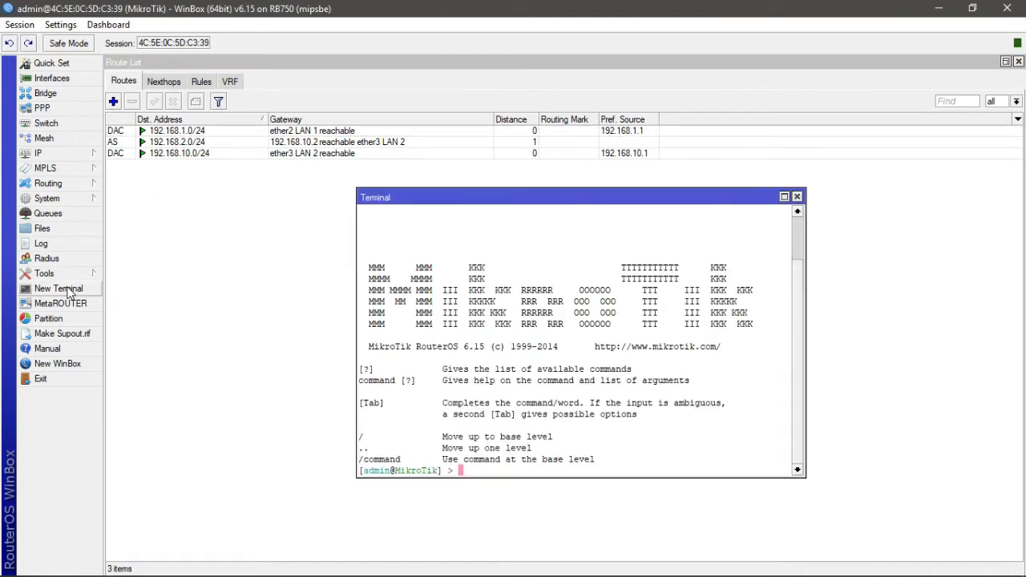
text(ping 192.168.1.1)
key(Return)
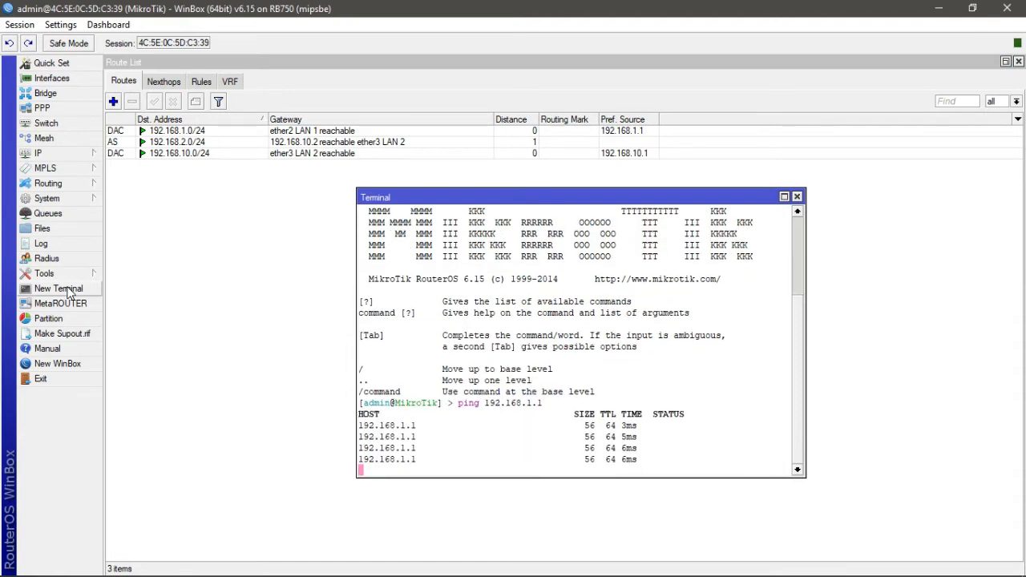
key(ctrl+c)
- Ping 192.168.10.1 from the terminal, stop it, and close the terminal
key(BackSpace)
key(BackSpace)
key(BackSpace)
key(BackSpace)
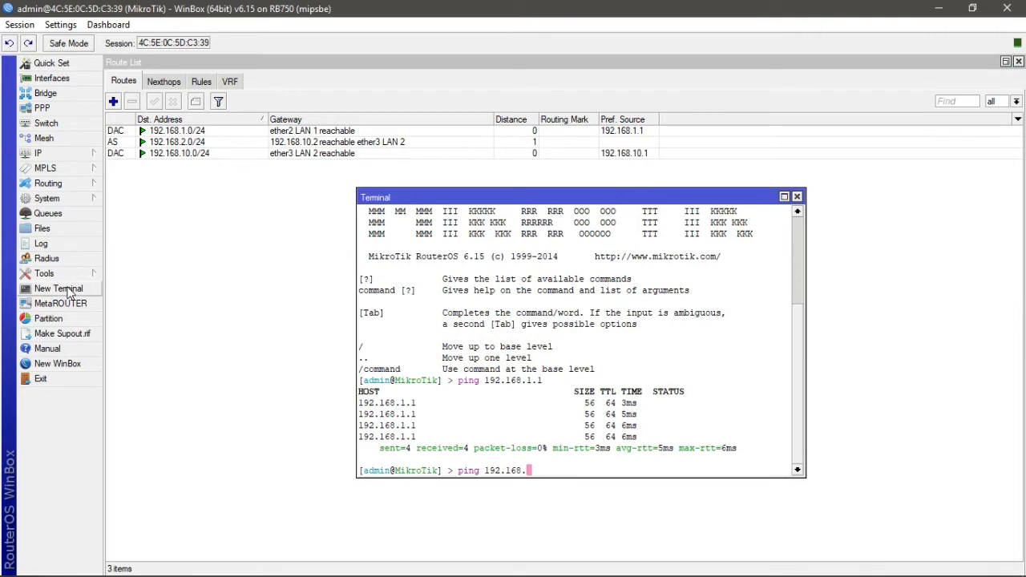
text(.10.1)
key(Return)
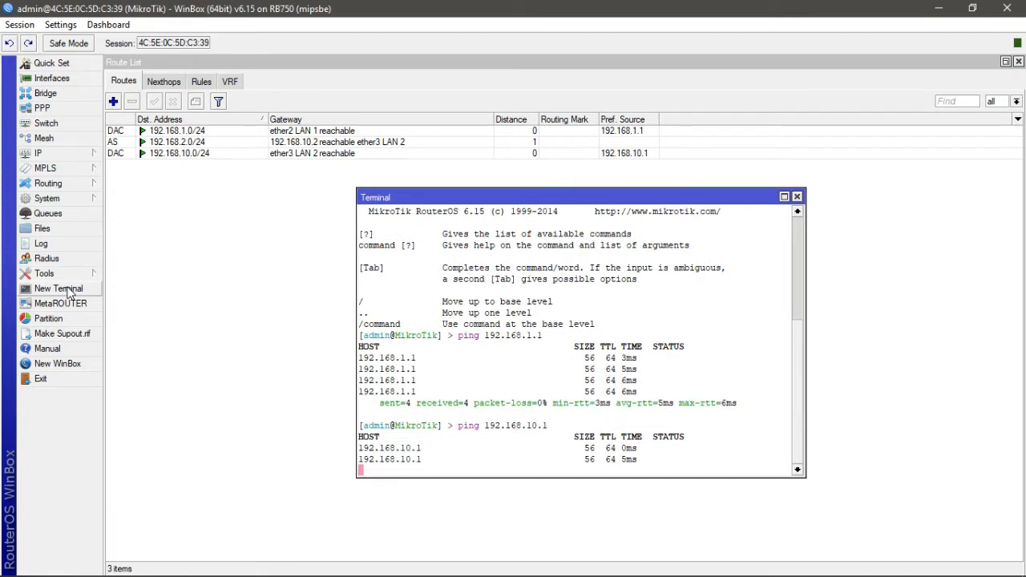
key(ctrl+c)
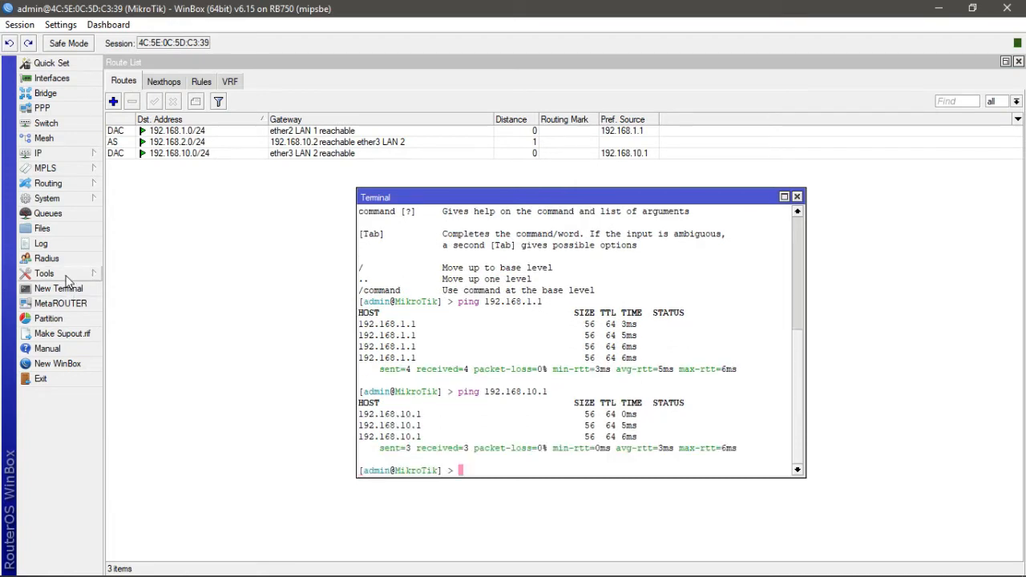
click(797, 196)
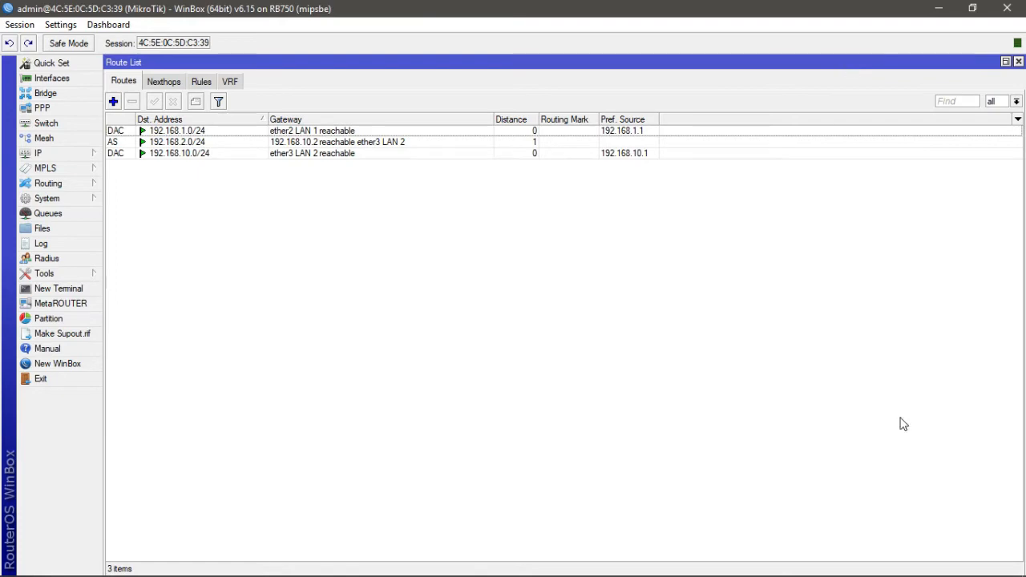
- Open the Ethernet adapter's IPv4 properties from the network settings and switch to a manually assigned IP address
click(914, 566)
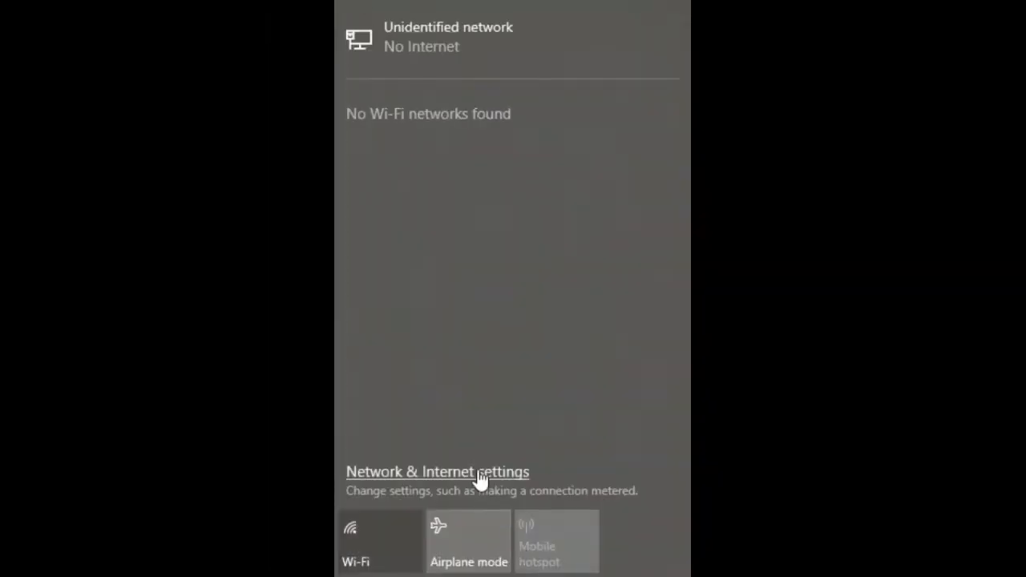
click(481, 475)
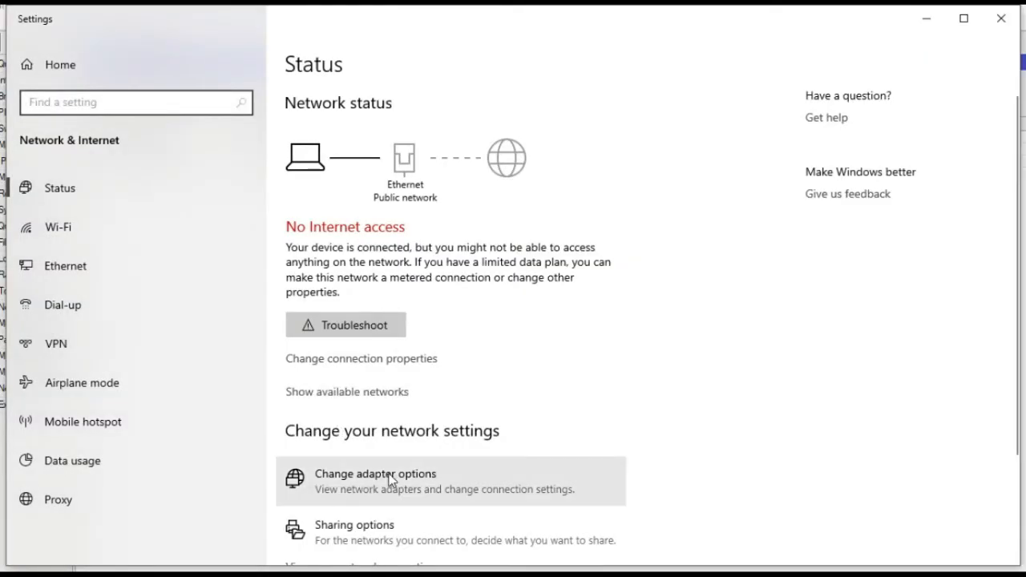
click(391, 479)
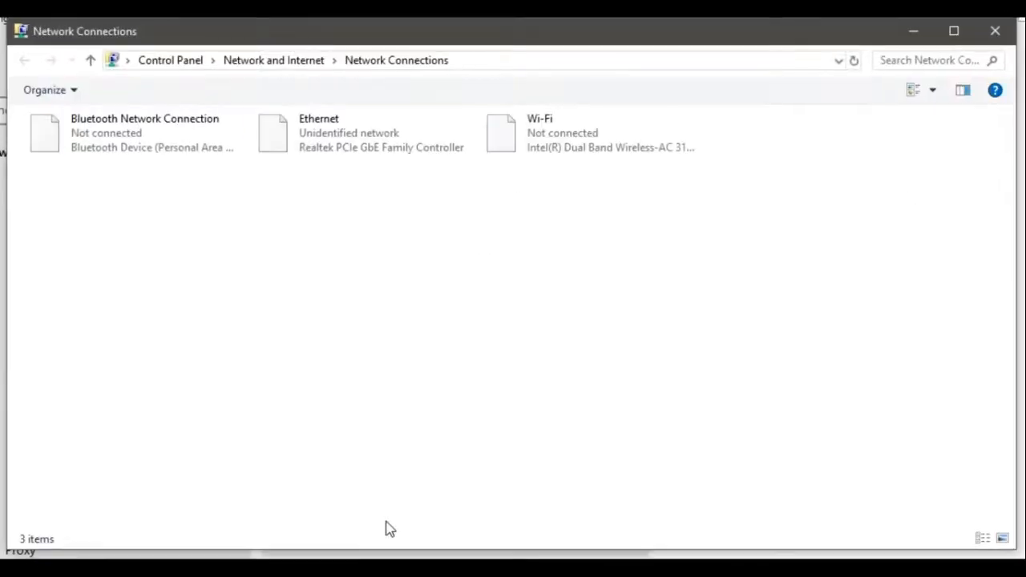
click(320, 153)
right_click(321, 152)
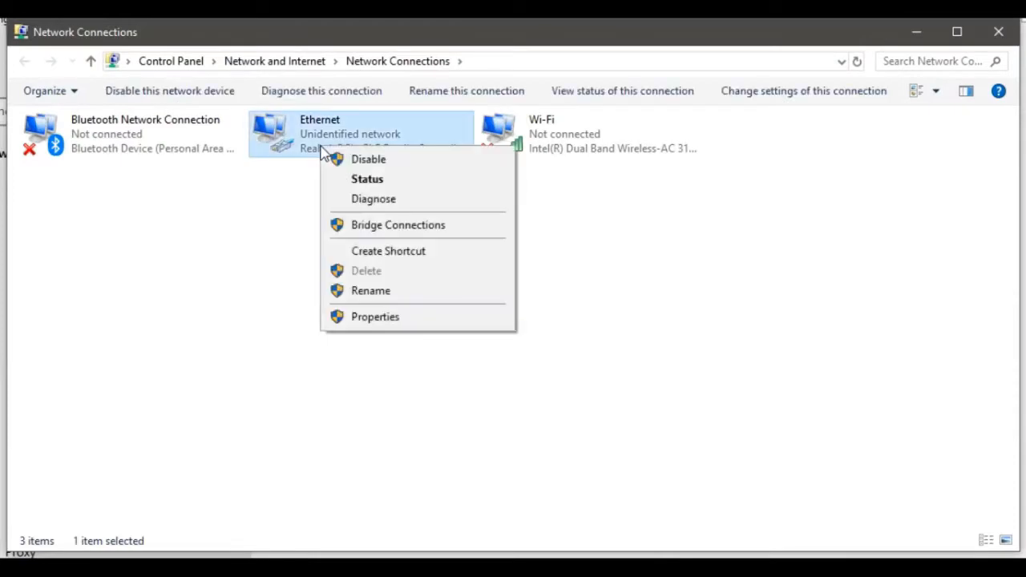
click(396, 317)
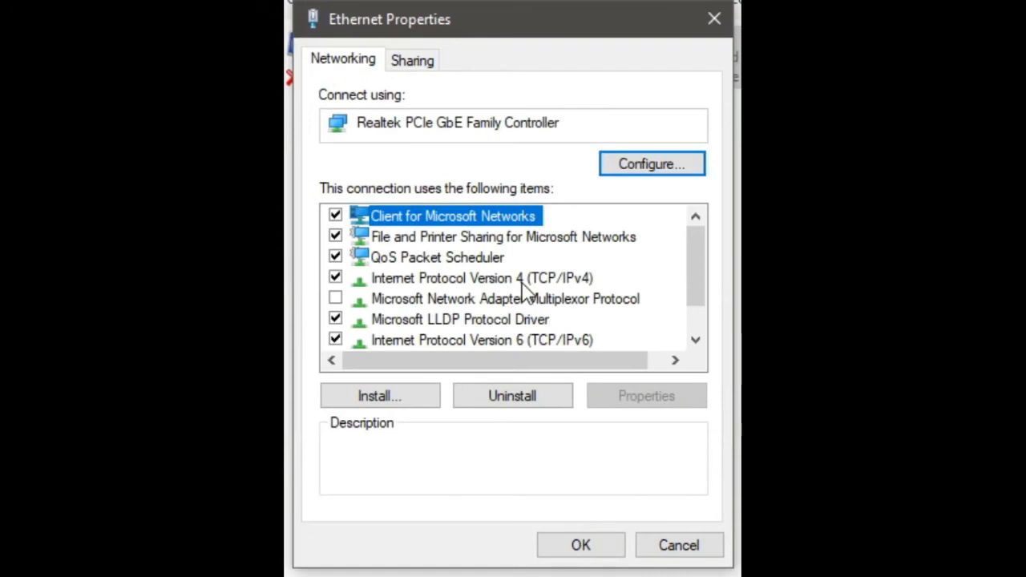
double_click(525, 279)
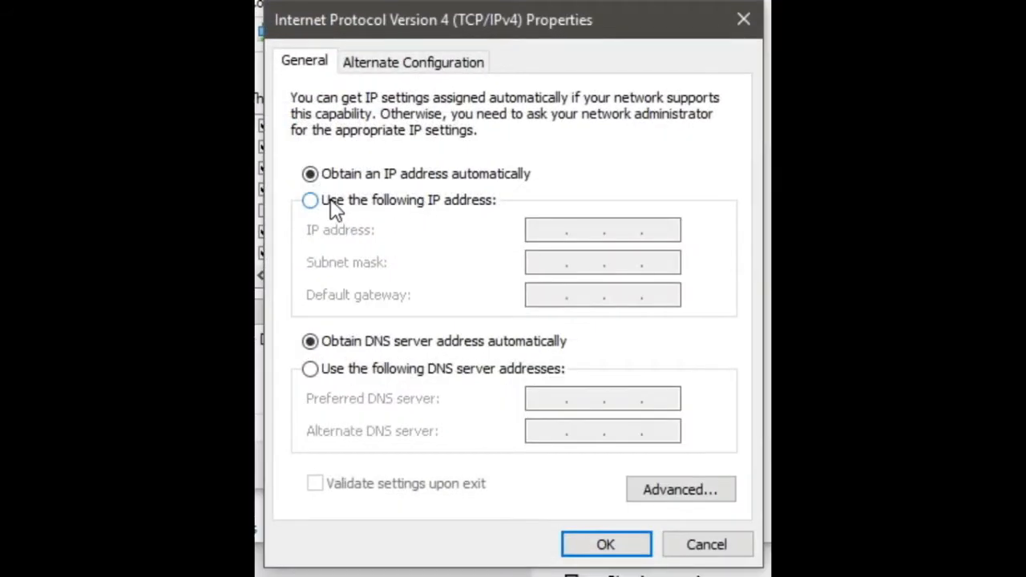
click(316, 201)
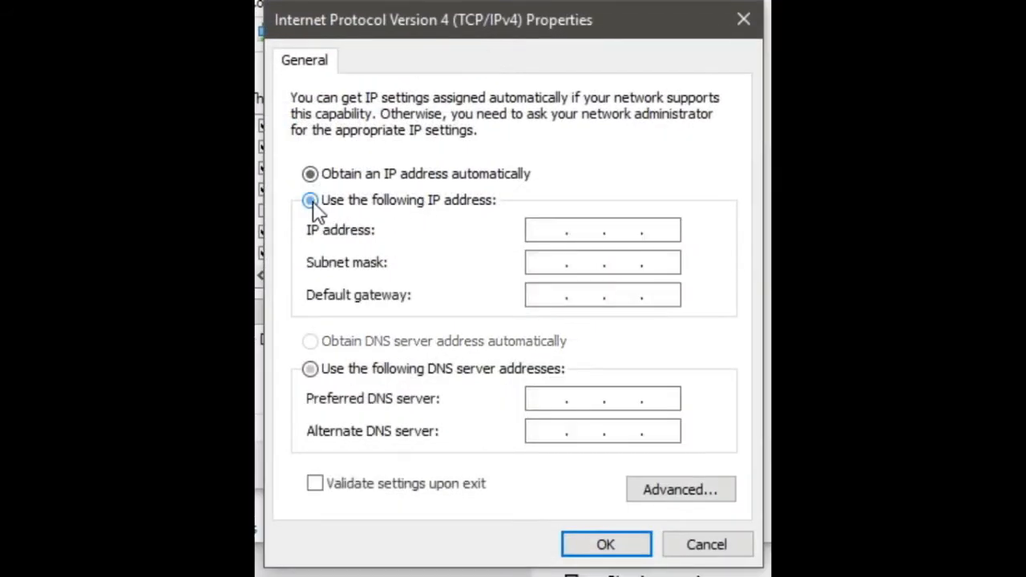
- Set IP address 192.168.1.2, subnet mask 255.255.255.0 and default gateway 192.168.1.1, save, and close the network windows
click(547, 232)
text(192 . )
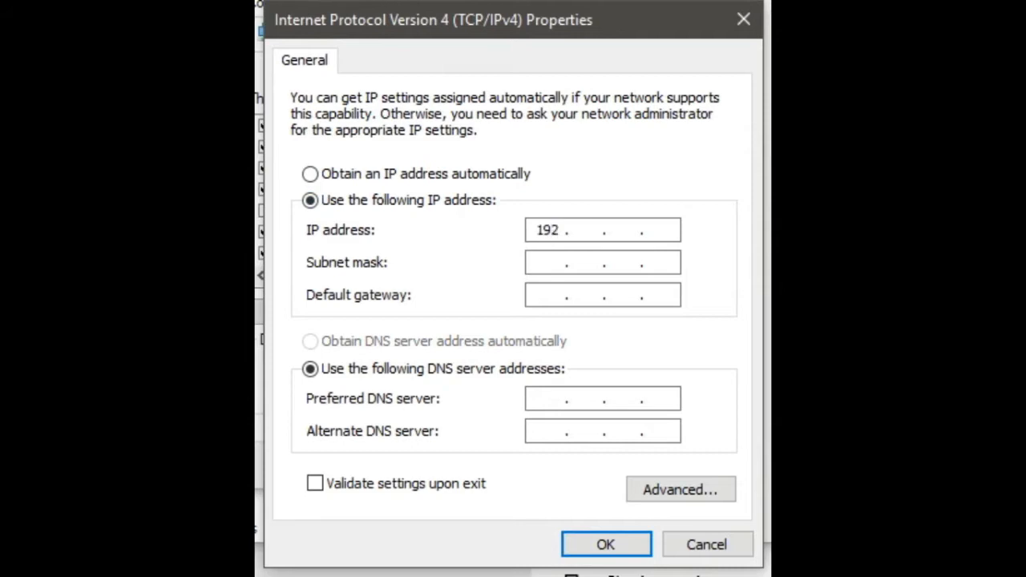
text(168 . 1 . 2)
click(541, 261)
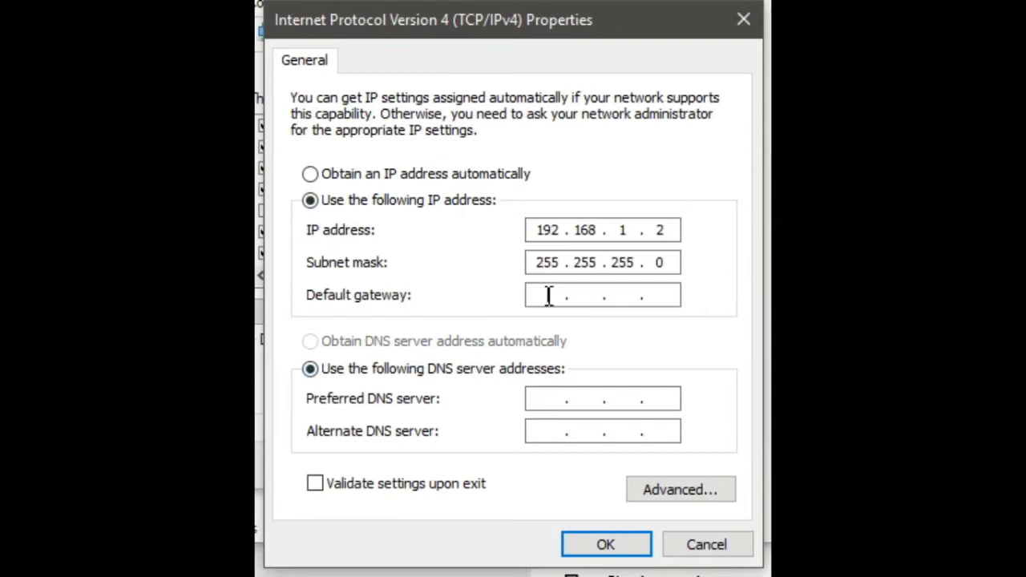
click(549, 296)
text(192 . 168 . 1 . 1)
click(611, 546)
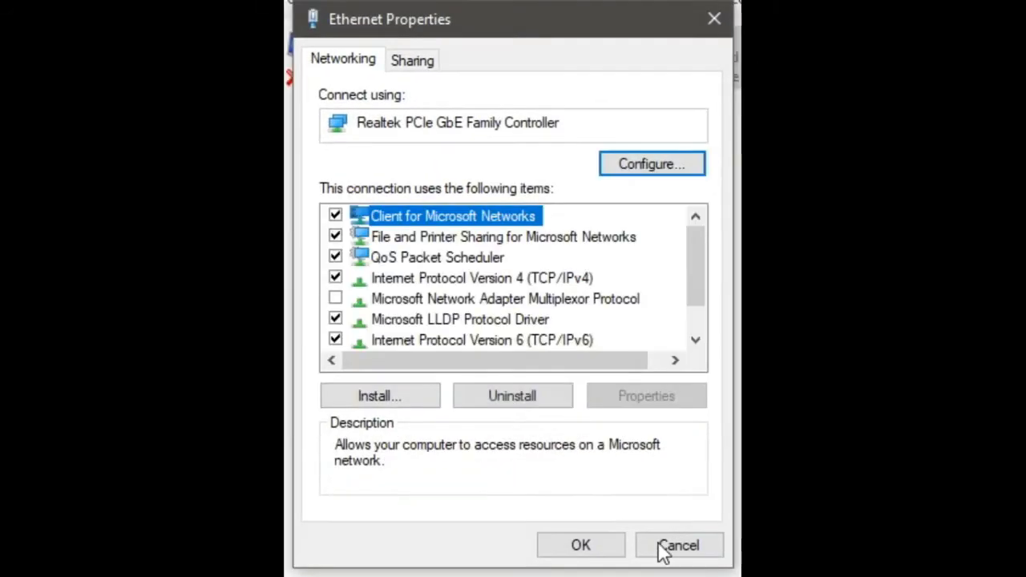
click(591, 548)
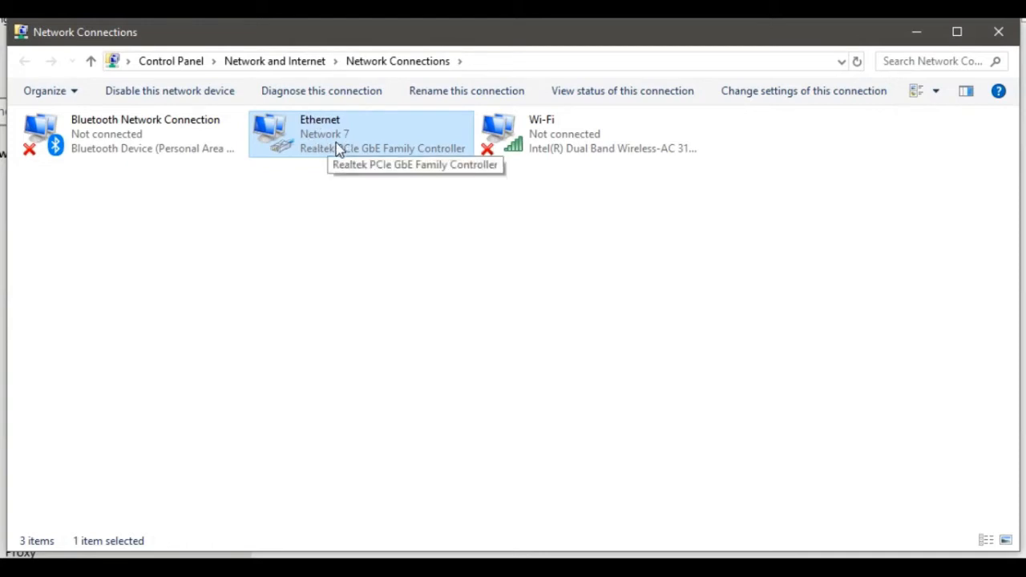
click(1000, 40)
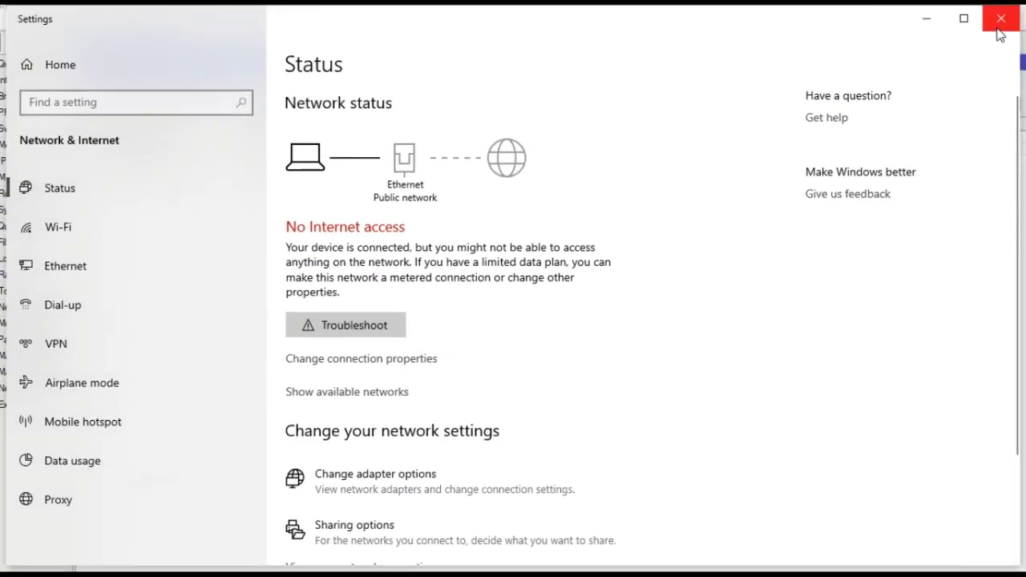
click(989, 33)
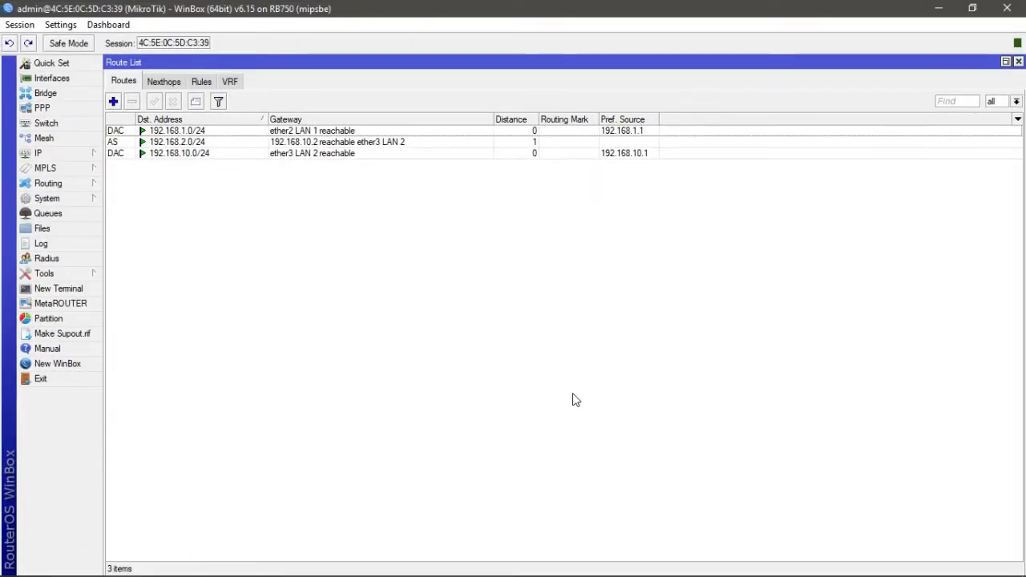
- Open a Command Prompt and ping the laptop's own address 192.168.1.2
key(super+r)
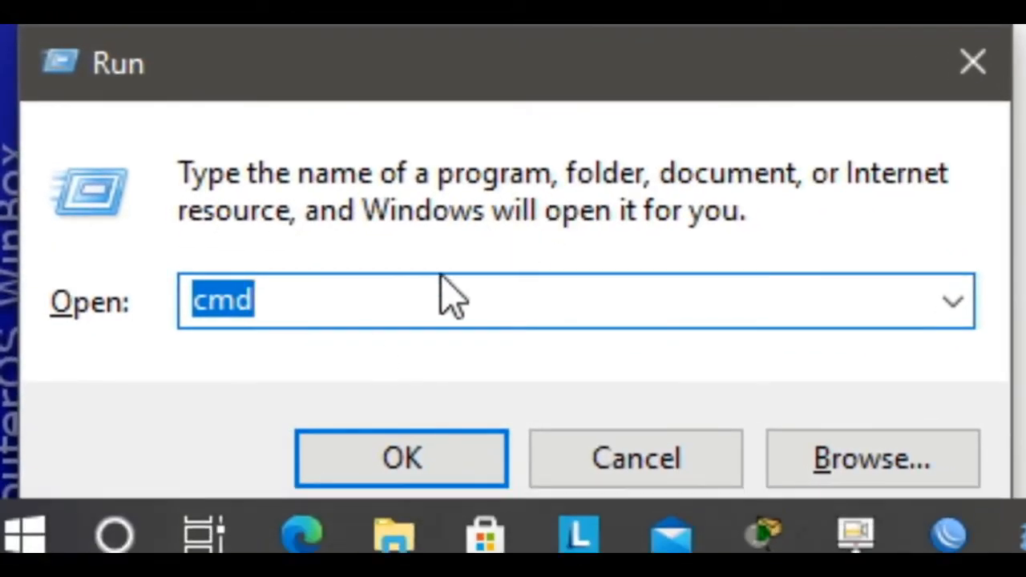
click(417, 449)
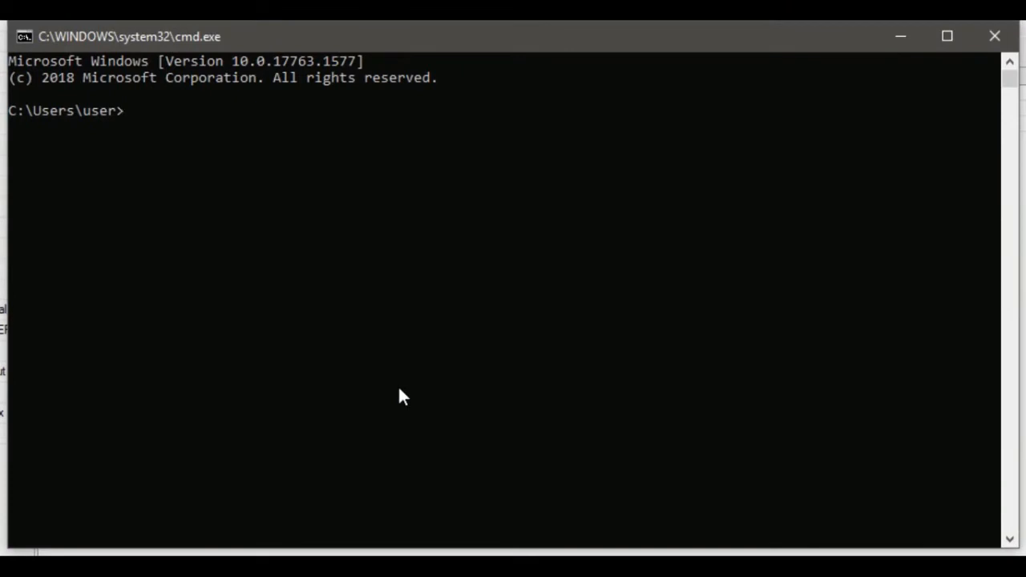
text(ping 192.168)
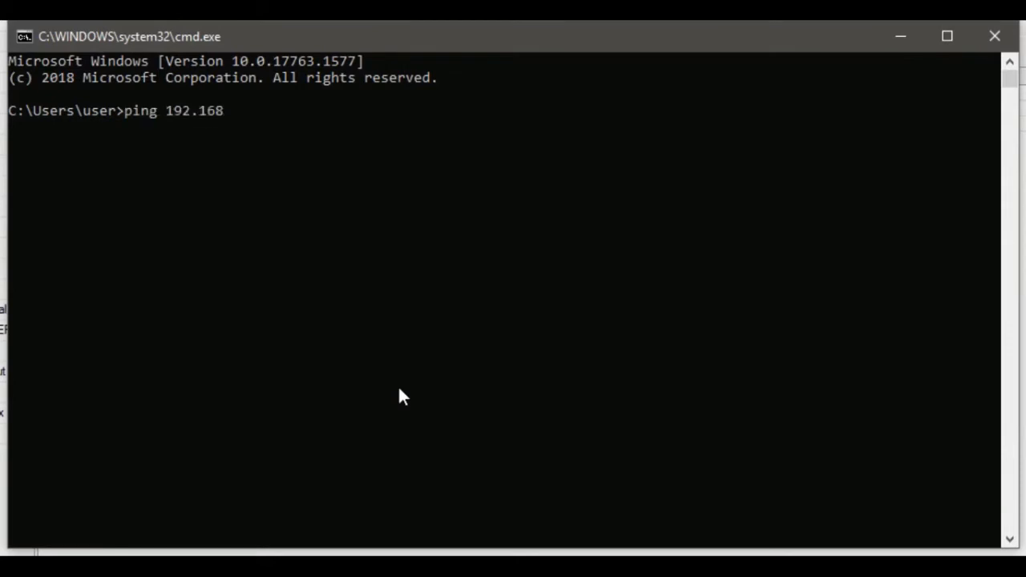
text(.1.2)
key(Return)
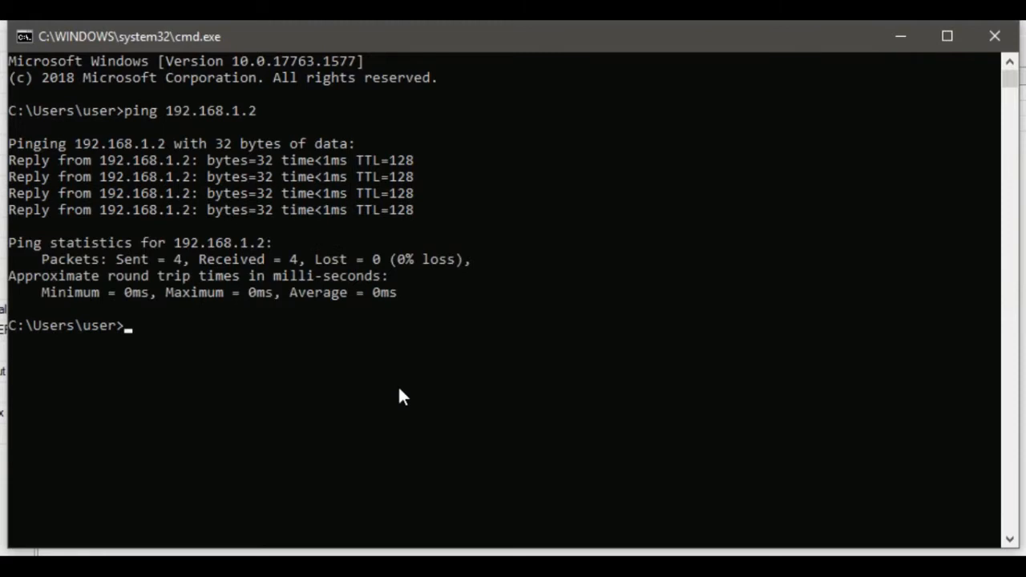
- Ping the router's LAN 1 gateway 192.168.1.1 from the command prompt
key(Up)
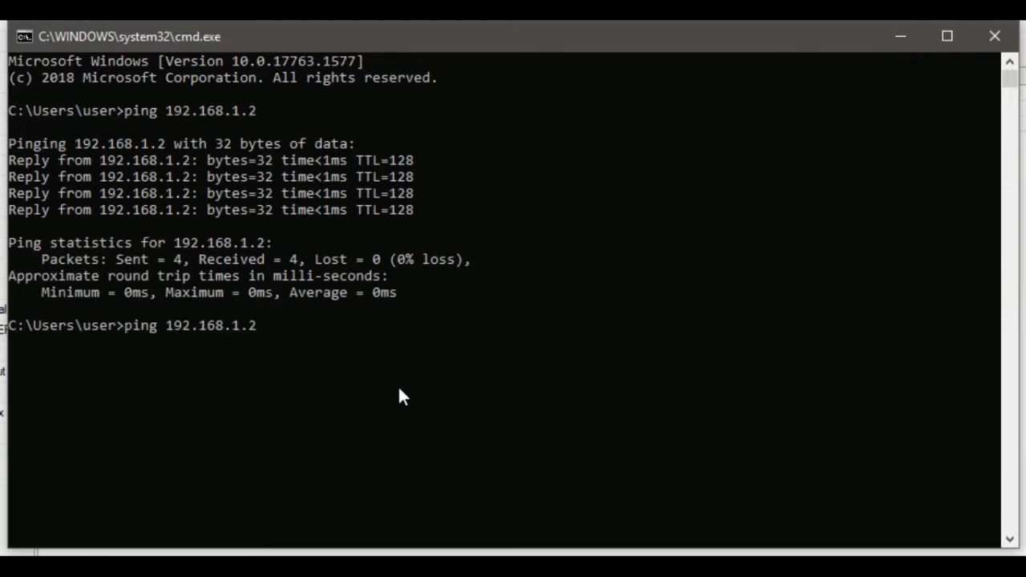
key(BackSpace)
text(1)
key(Return)
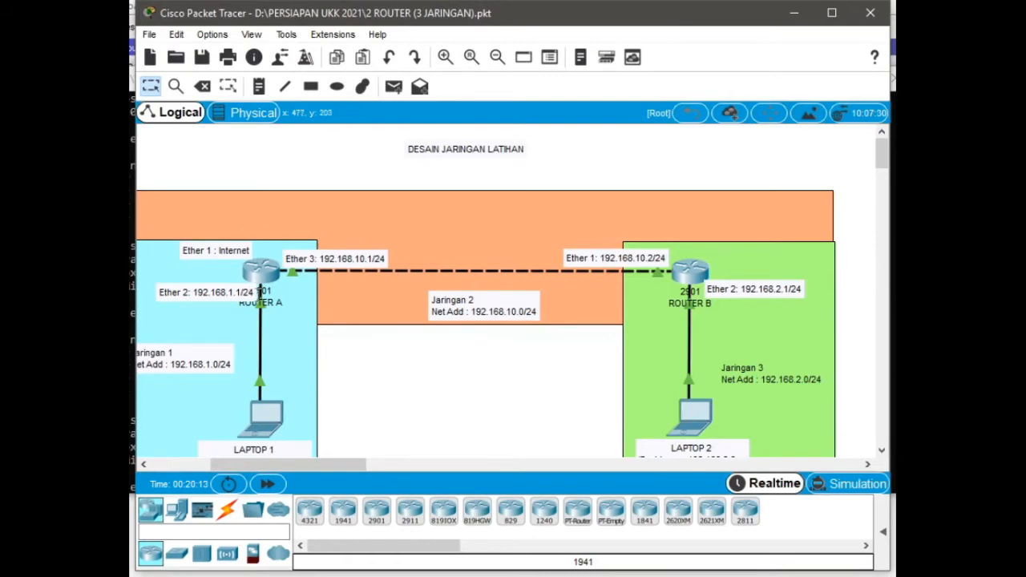
- Check the network diagram, then ping 192.168.20.1 and stop the ping
mouse_move(259, 286)
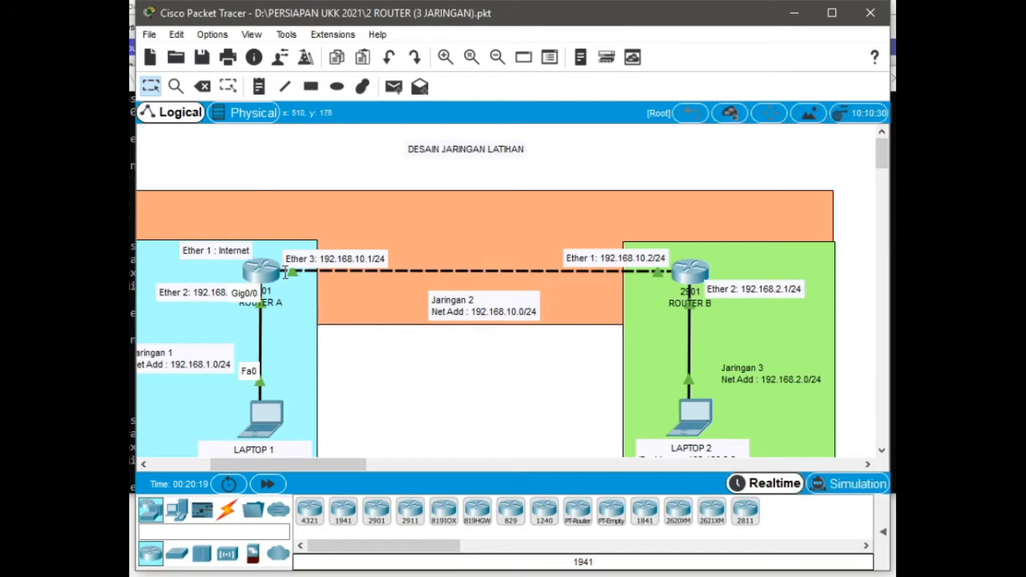
click(793, 13)
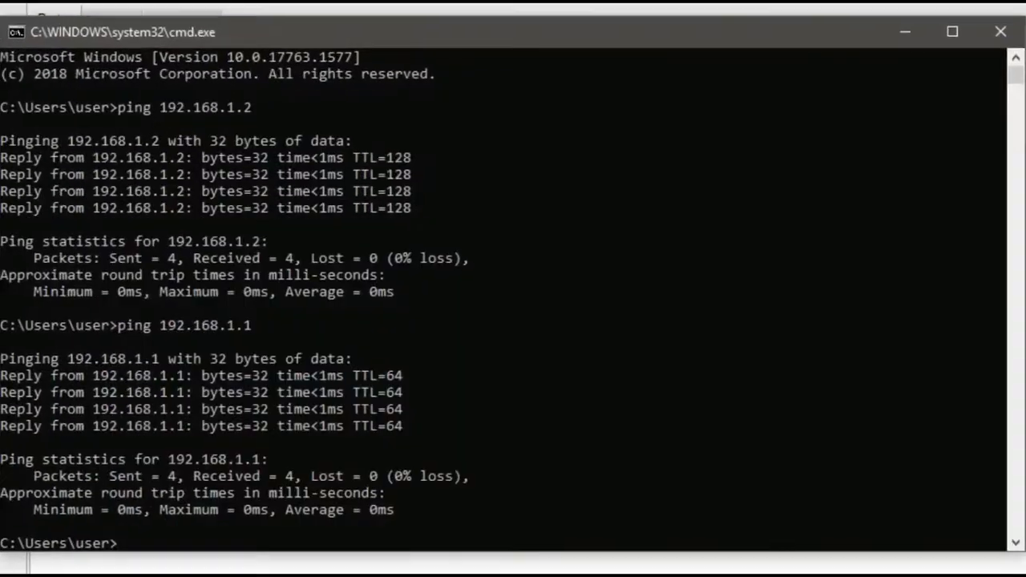
key(Up)
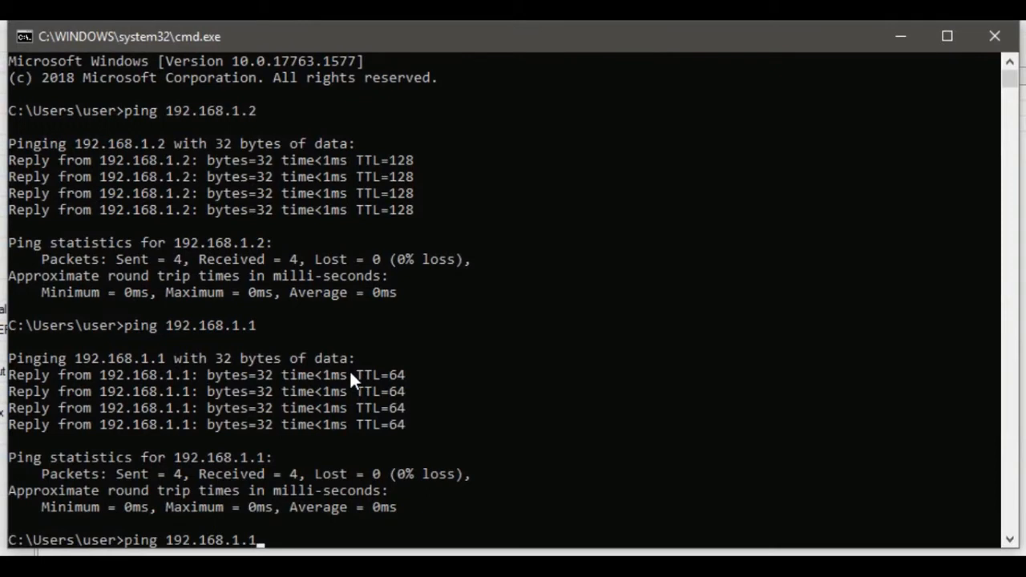
key(BackSpace)
key(BackSpace)
key(BackSpace)
text(20.1)
key(Return)
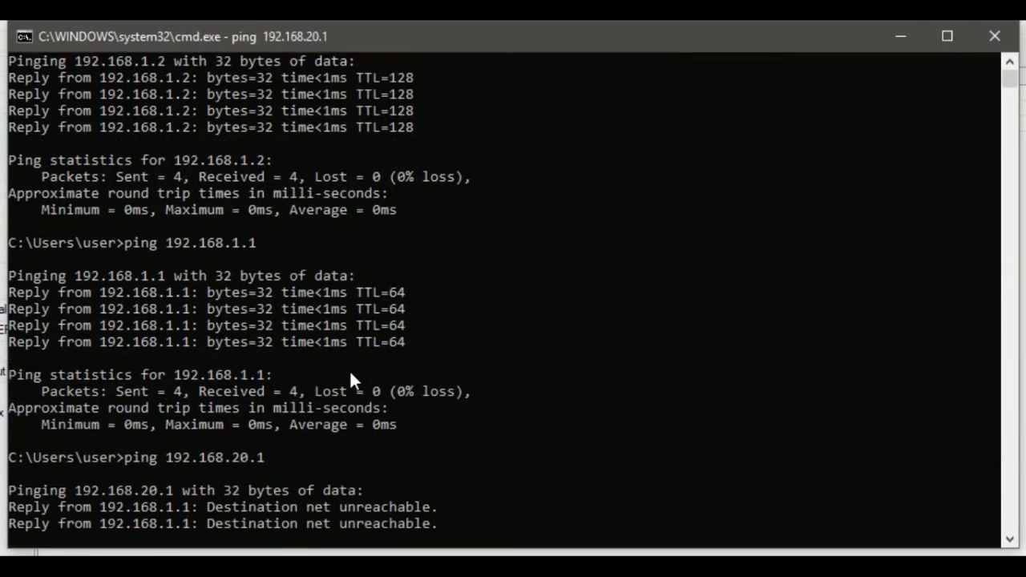
key(ctrl+c)
- Ping the router's LAN 2 address 192.168.10.1 from the command prompt
key(Up)
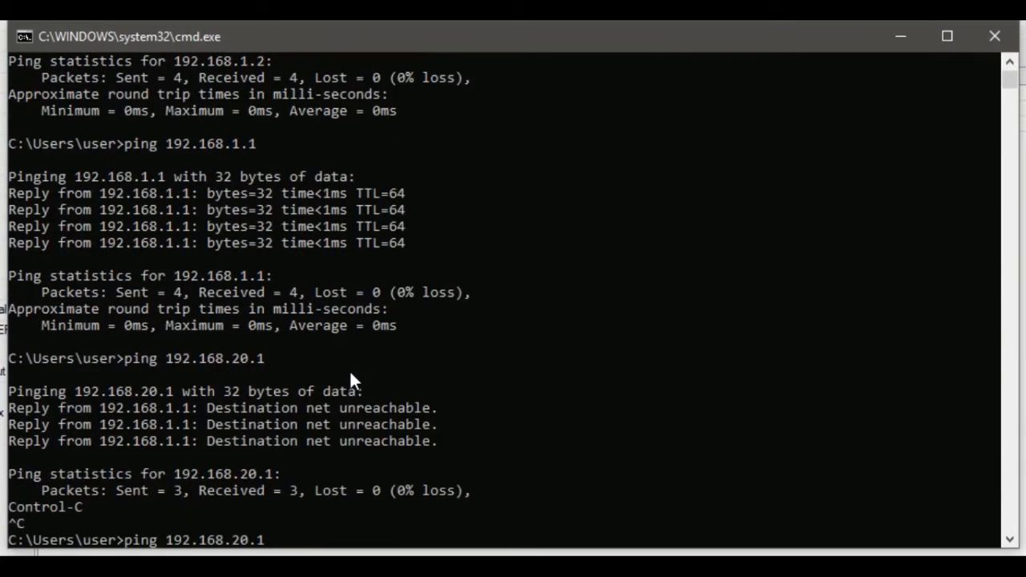
key(BackSpace)
text(10.1)
key(Return)
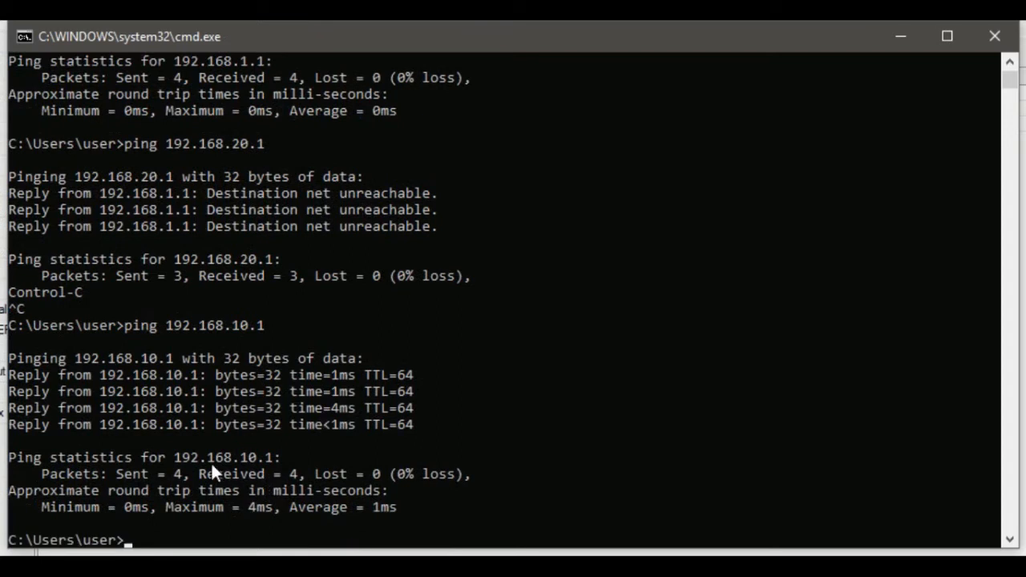
key(Return)
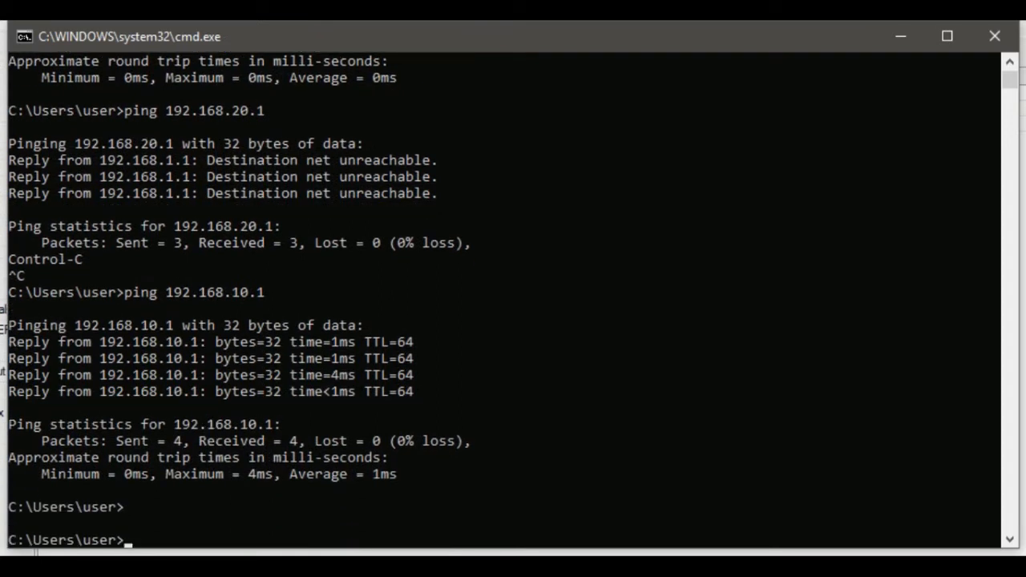
- Open a new WinBox and connect as admin to the neighbour router 6C:3B:6B:75:36:83
click(322, 569)
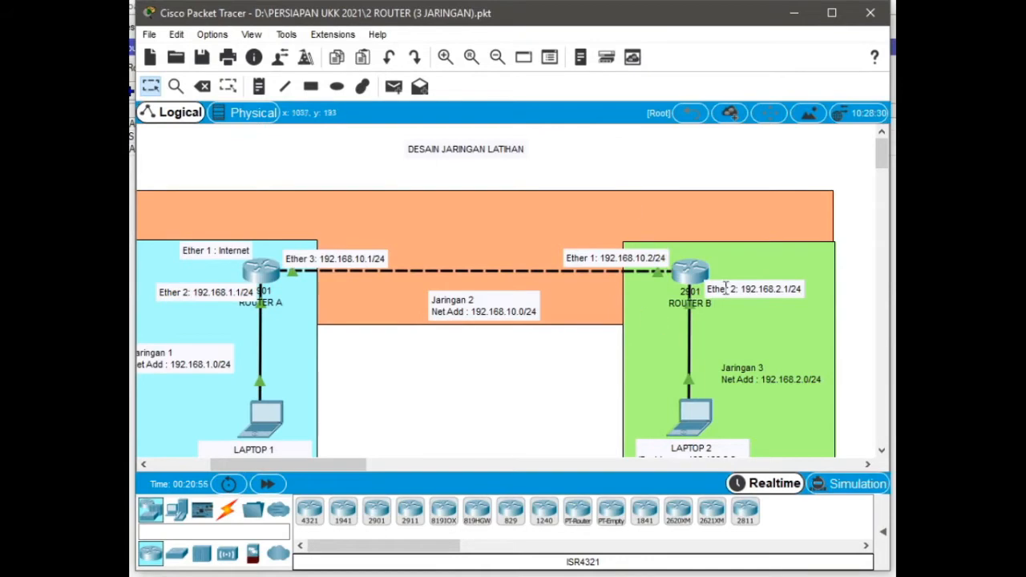
right_click(798, 18)
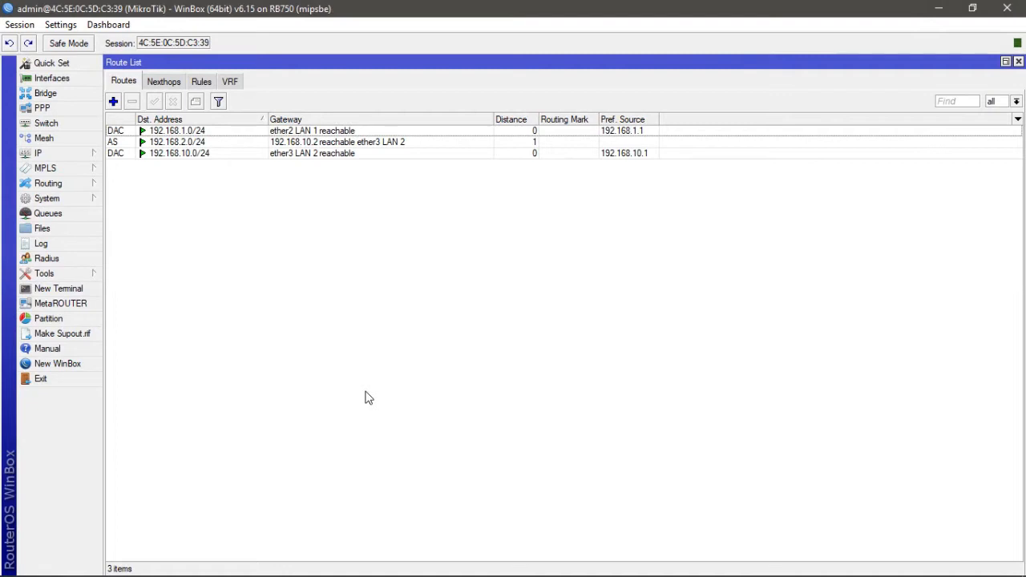
mouse_move(128, 575)
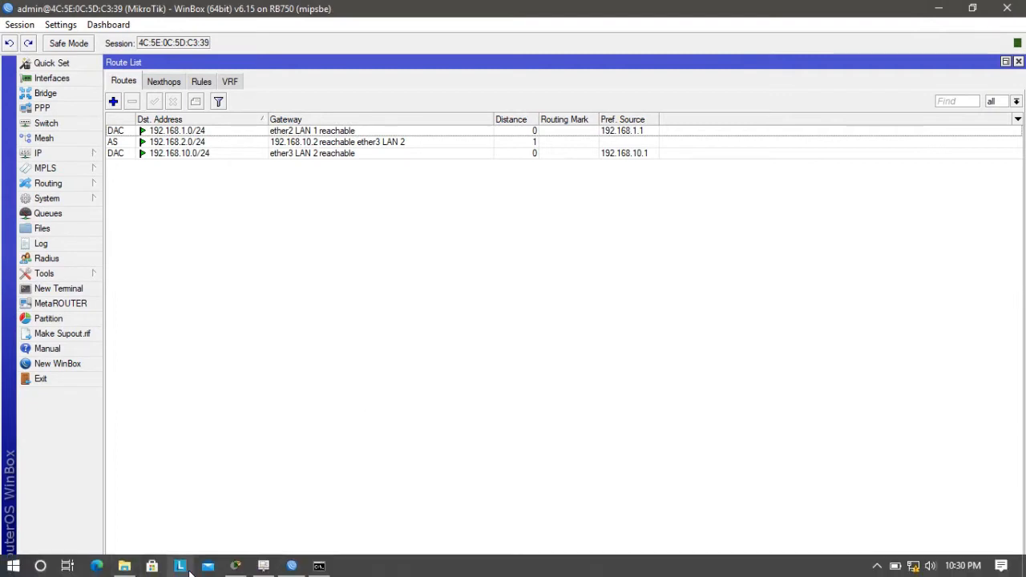
click(236, 566)
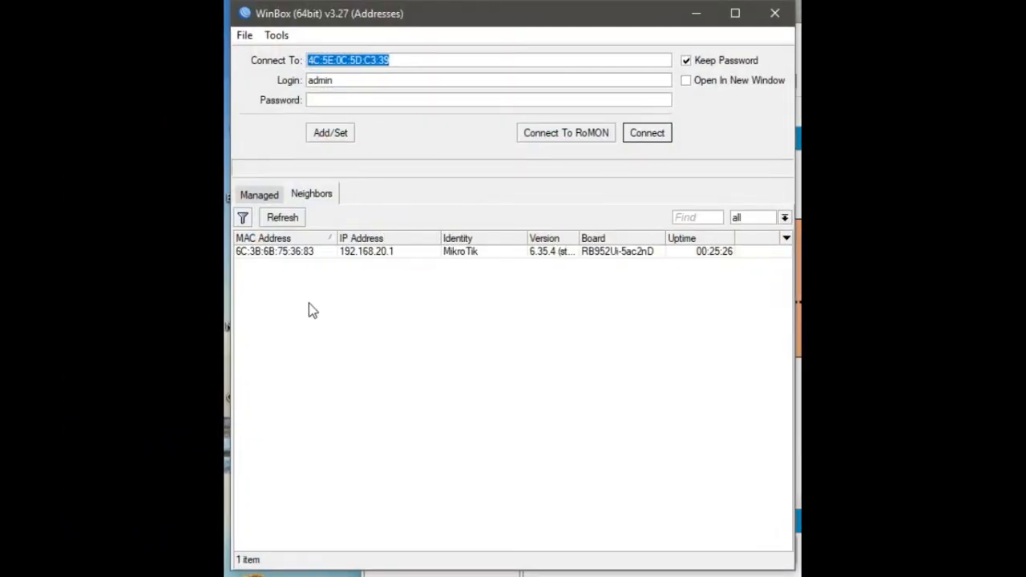
click(263, 253)
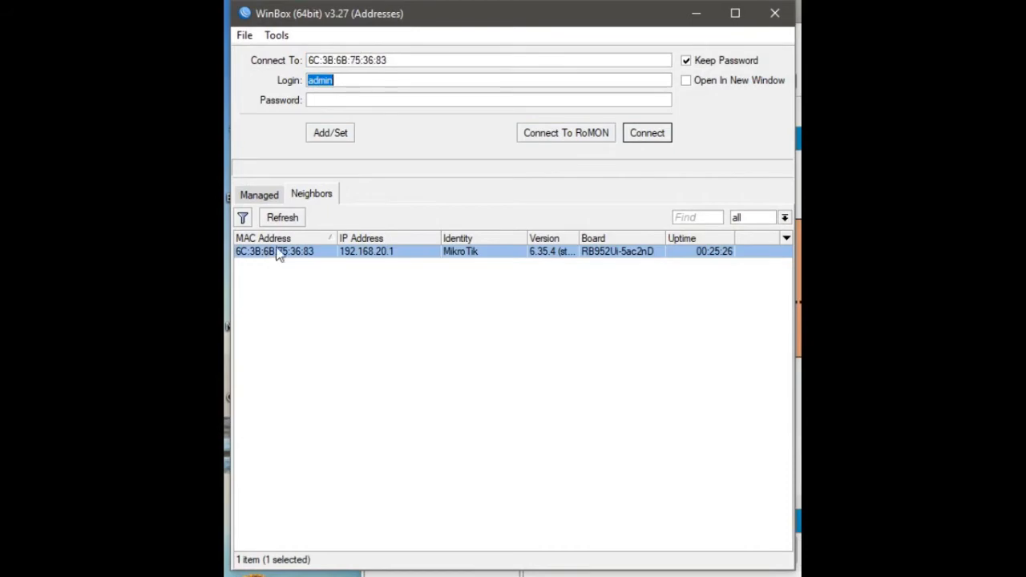
click(648, 133)
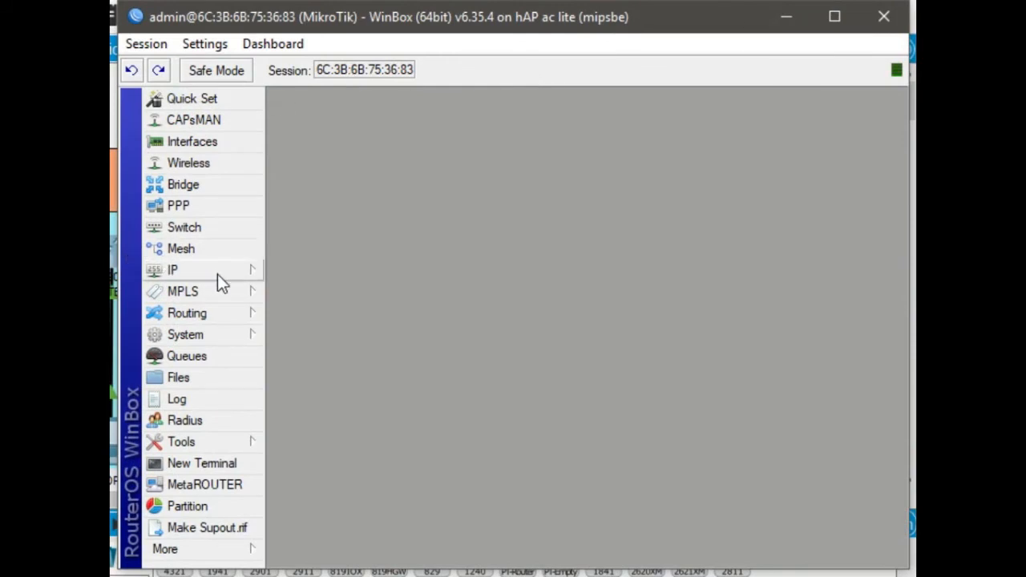
- Reset the router's configuration with No Default Configuration, confirm the reboot, and reconnect to the router
click(232, 337)
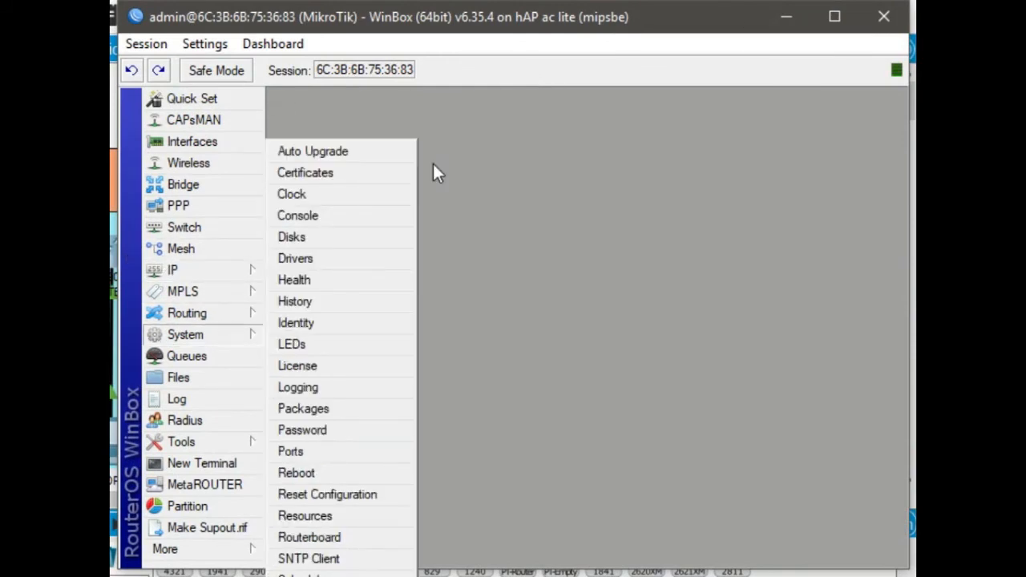
click(833, 19)
click(834, 20)
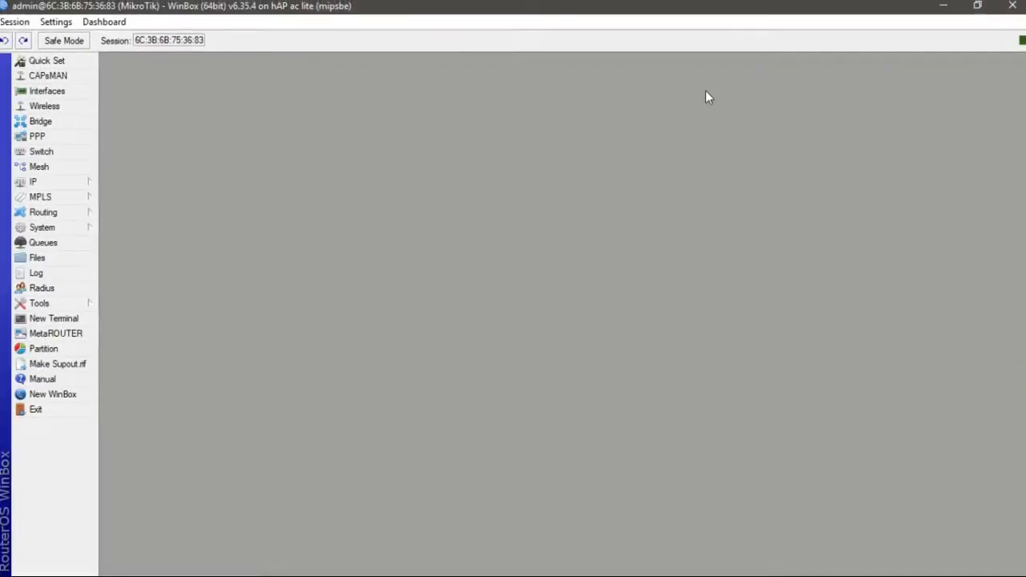
click(68, 231)
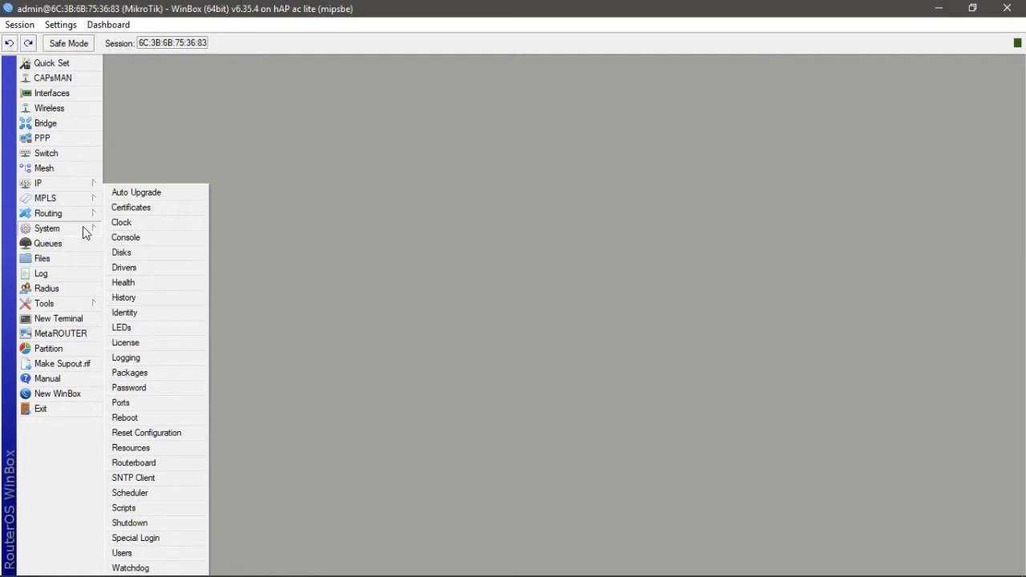
click(182, 435)
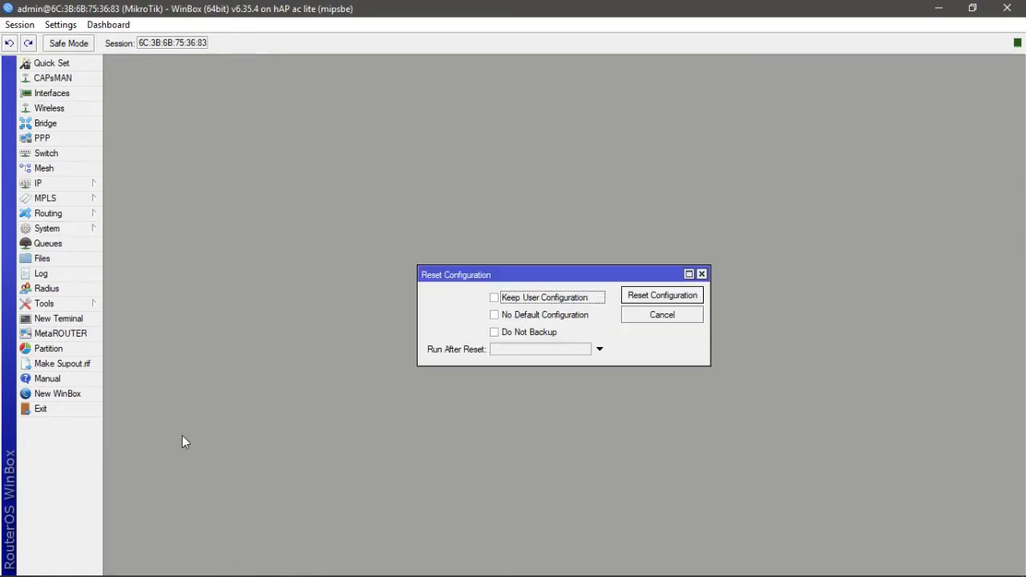
click(496, 315)
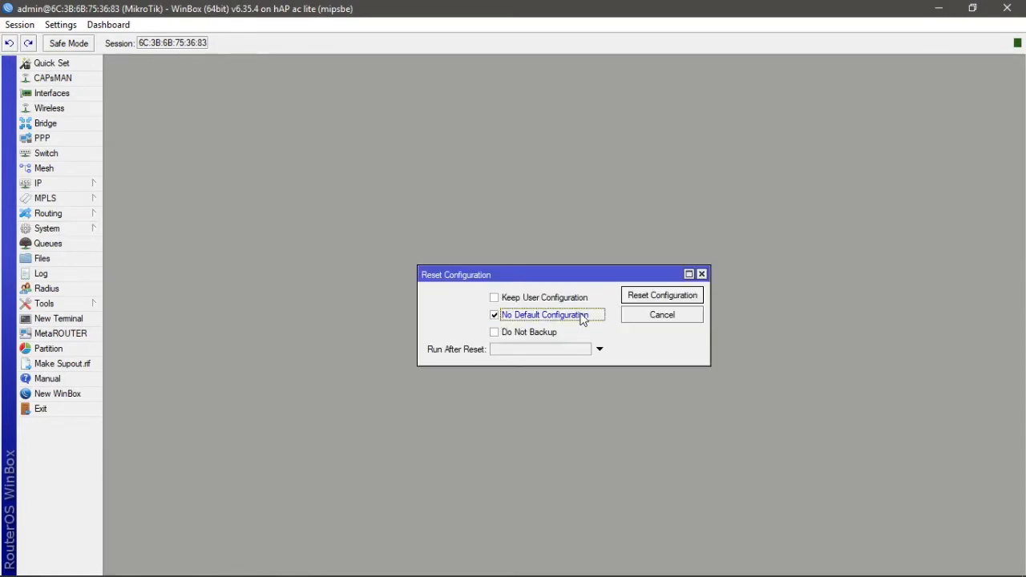
click(660, 298)
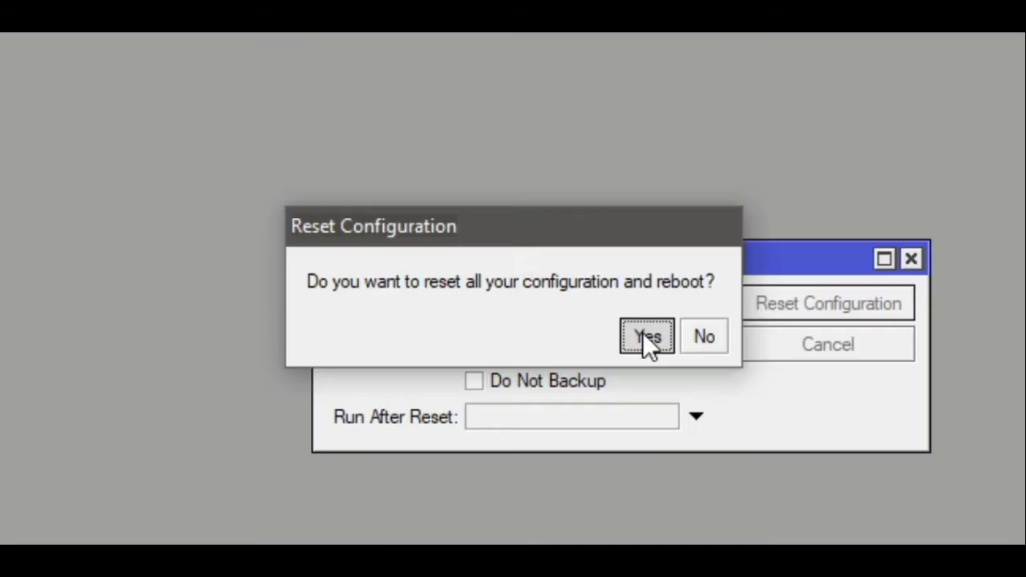
click(710, 358)
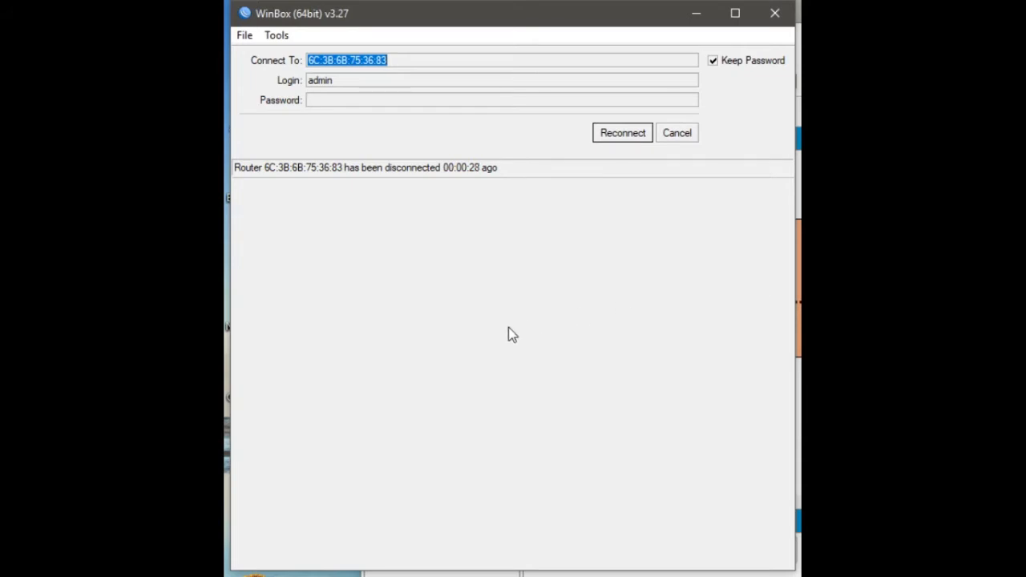
click(625, 134)
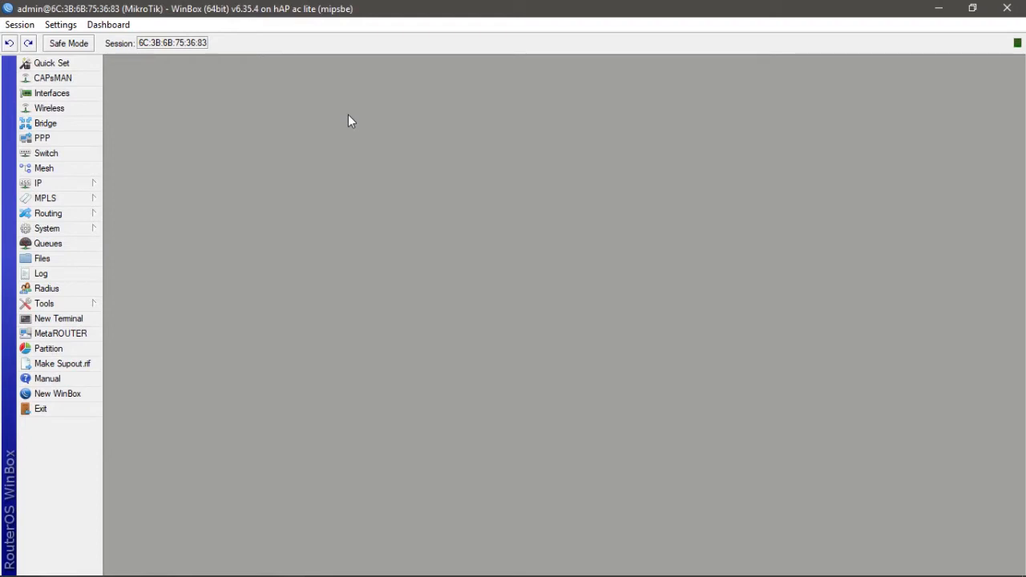
- Rename interface ether1 to "ether1 LAN 2" in the interface list
click(58, 95)
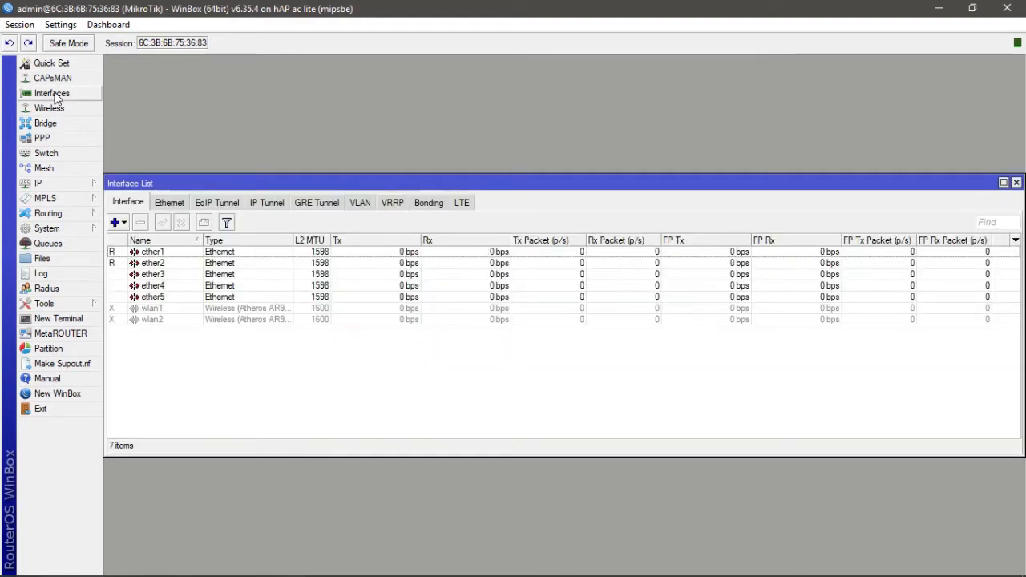
drag(253, 183, 264, 74)
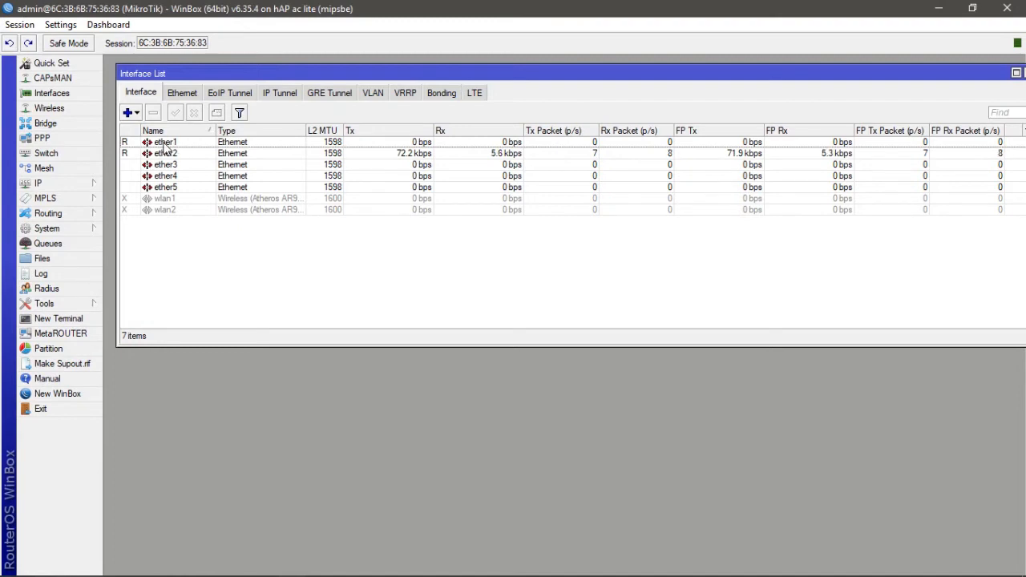
click(164, 143)
double_click(164, 144)
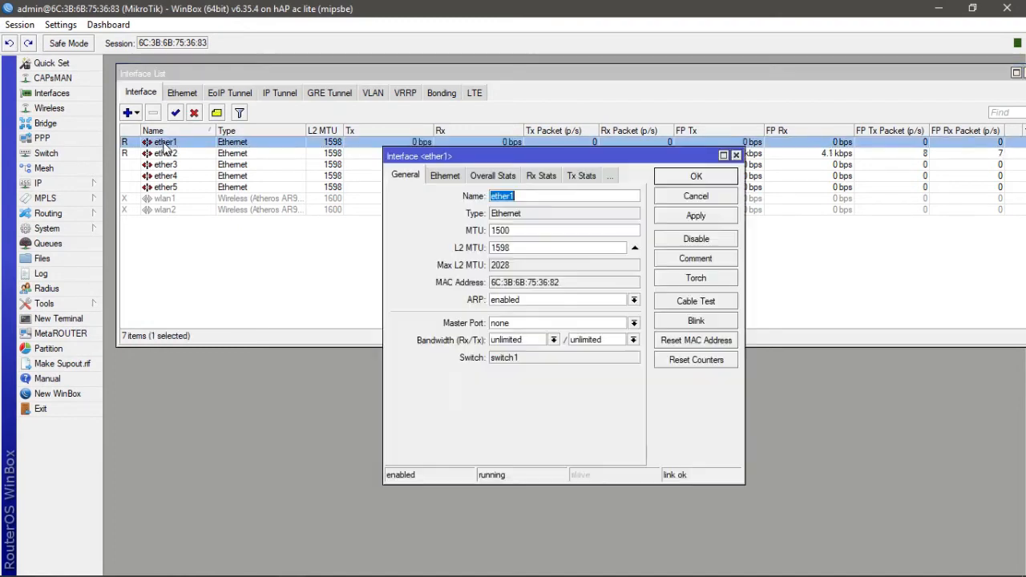
click(527, 195)
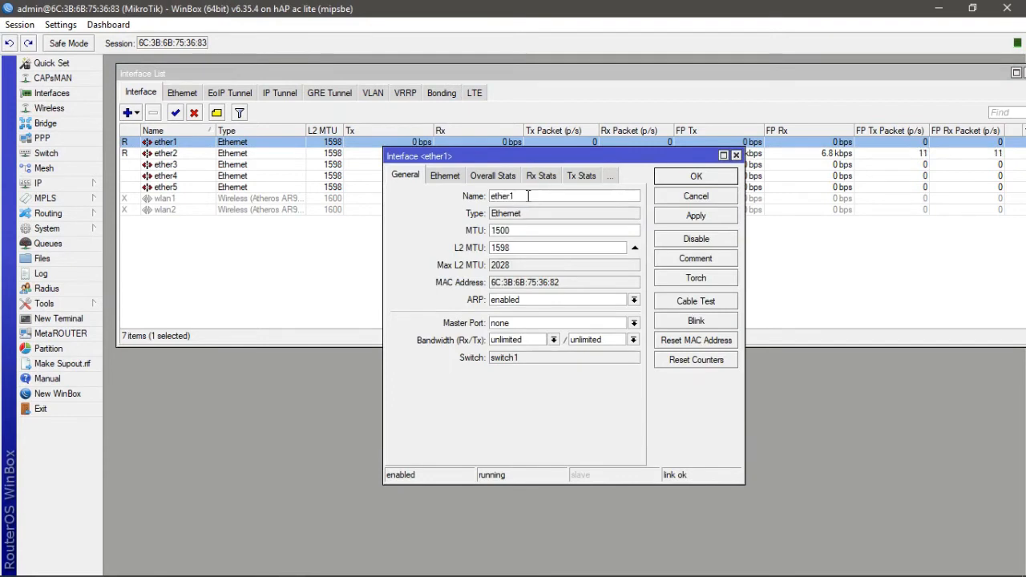
text(LAN 2)
click(691, 218)
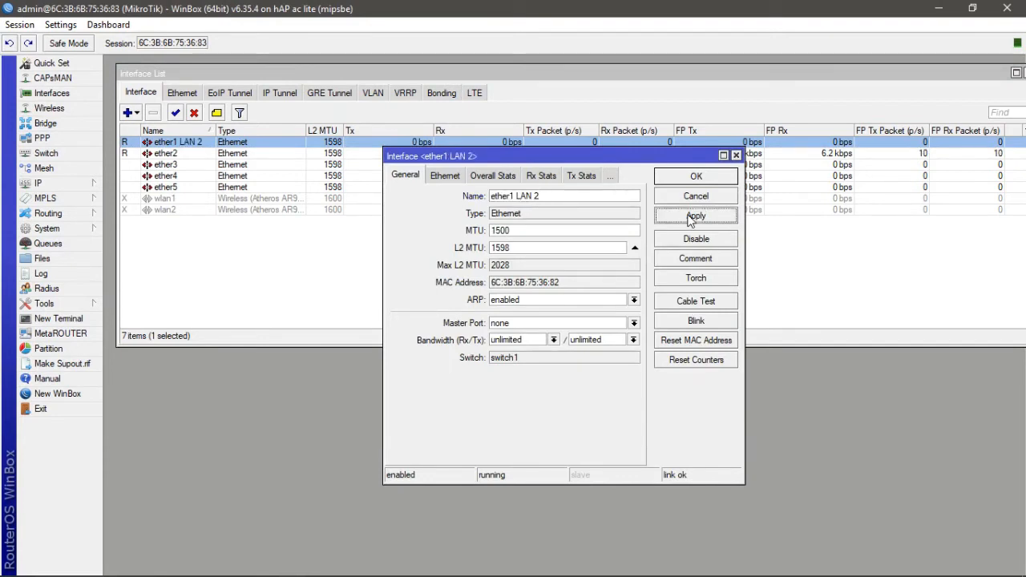
click(696, 177)
- Rename interface ether2 to "ether2 LAN 3" and close the interface list
double_click(170, 154)
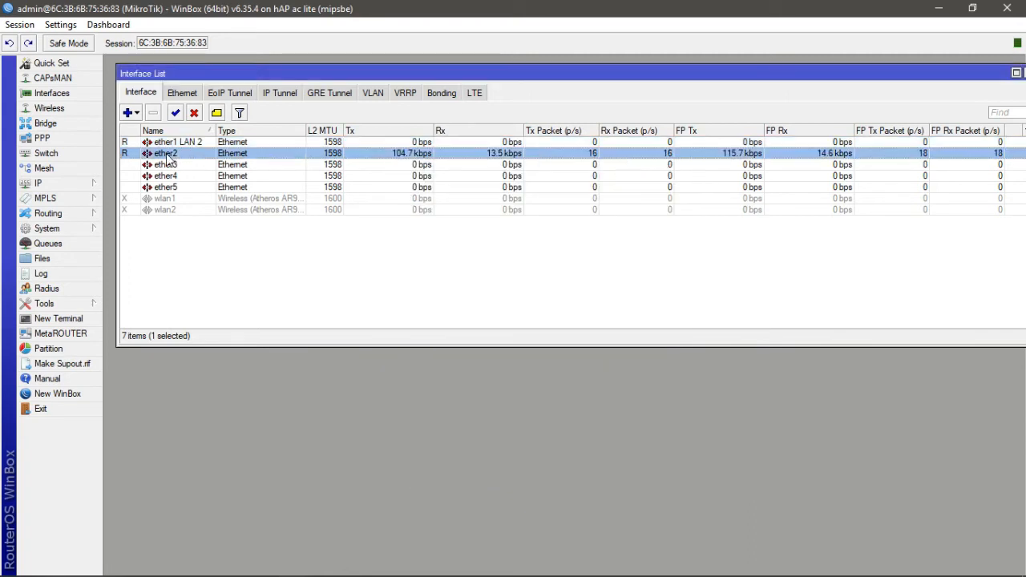
click(528, 195)
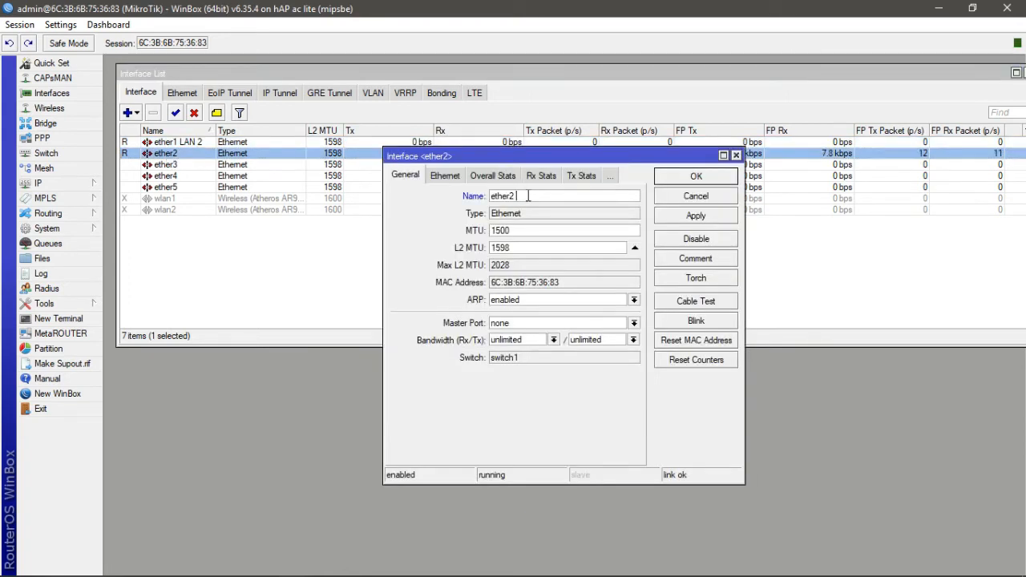
text(LAN 3)
click(696, 219)
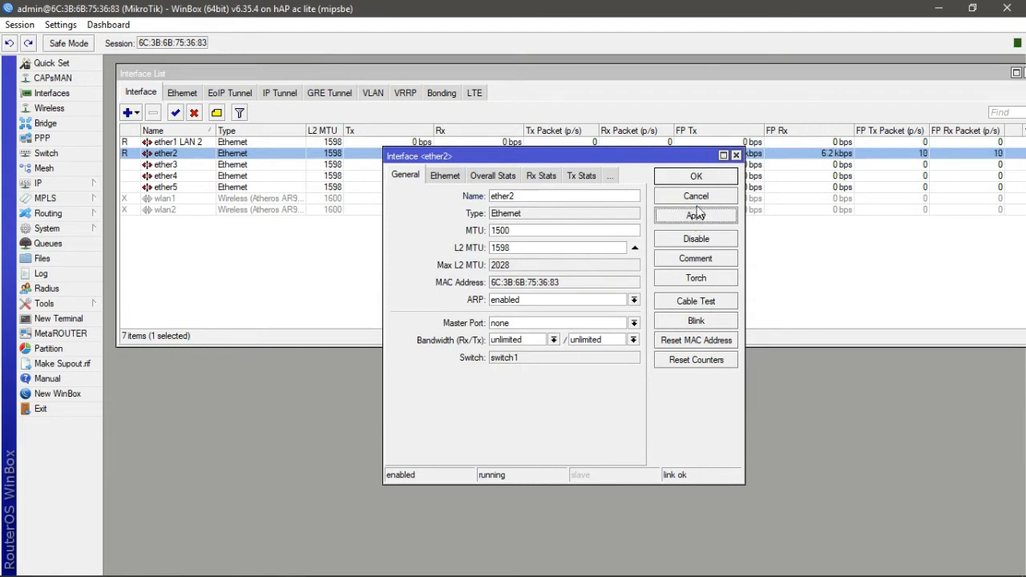
click(697, 178)
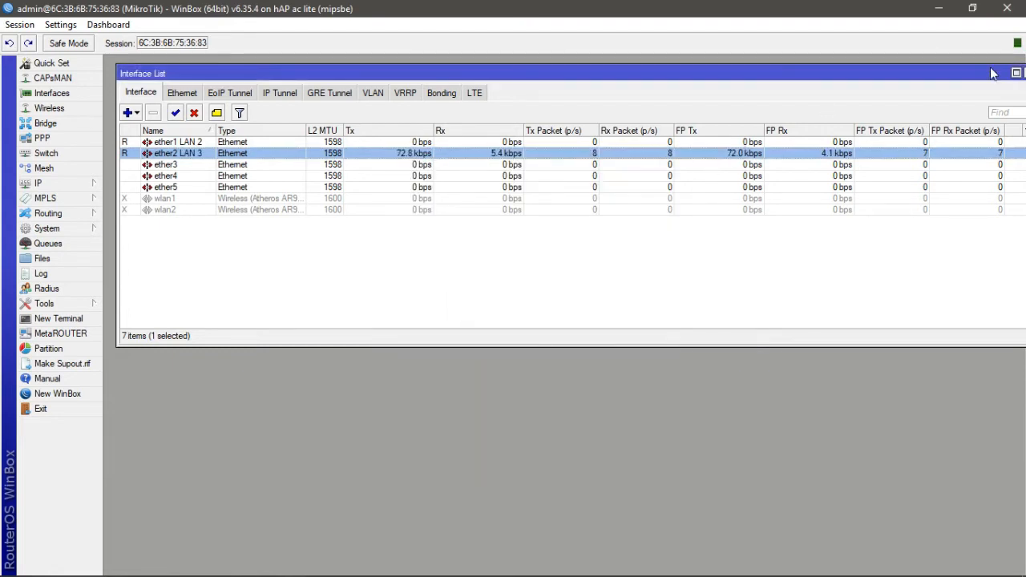
click(1016, 73)
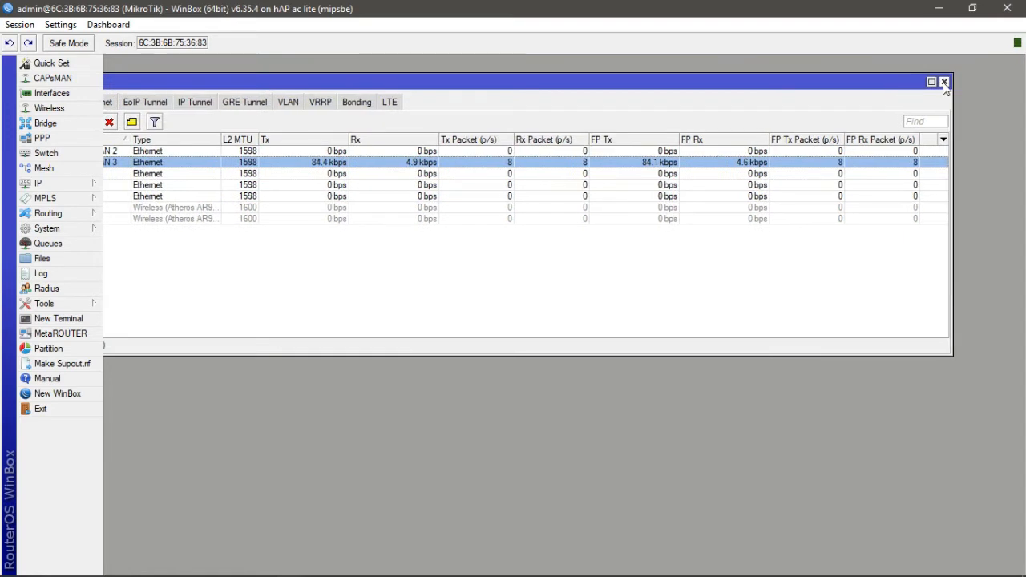
click(944, 82)
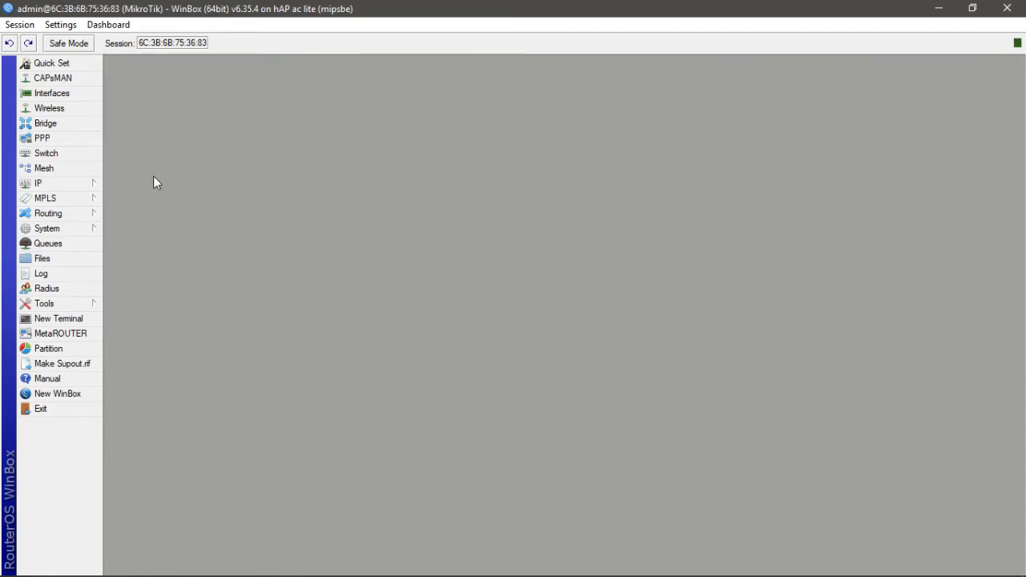
- Add IP address 192.168.10.2/24 on interface ether1 LAN 2
click(84, 185)
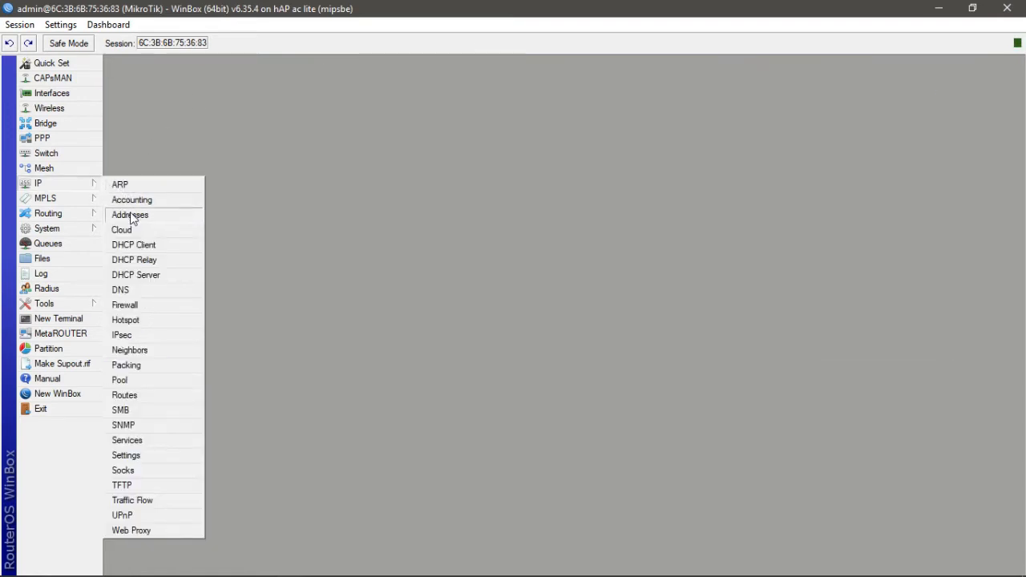
click(160, 219)
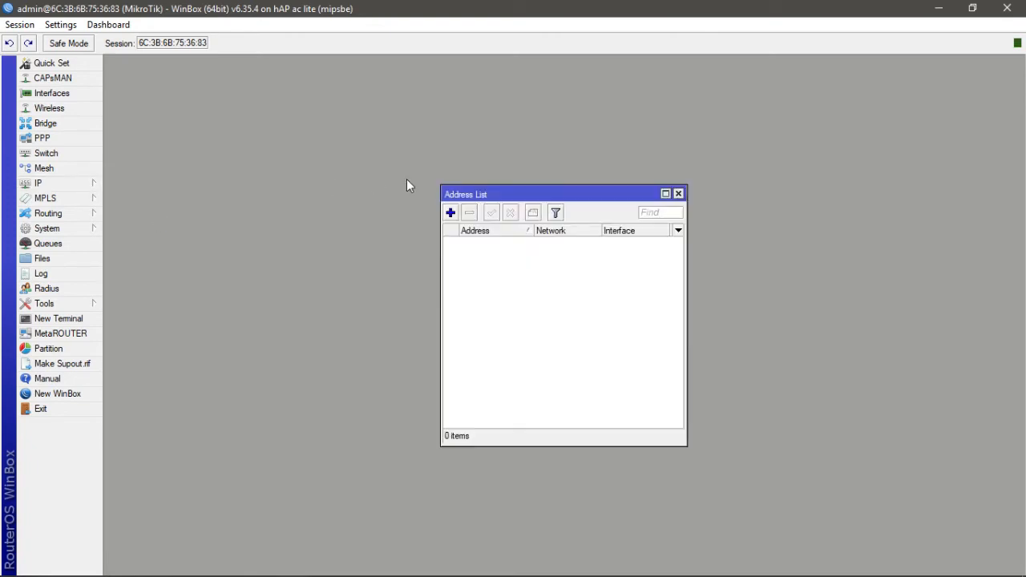
drag(538, 196, 460, 97)
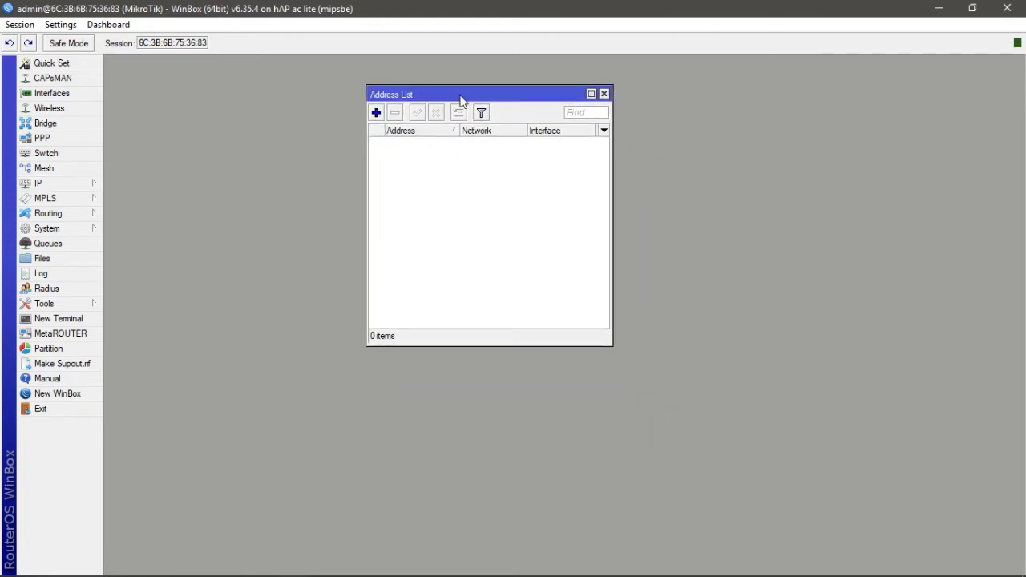
click(376, 112)
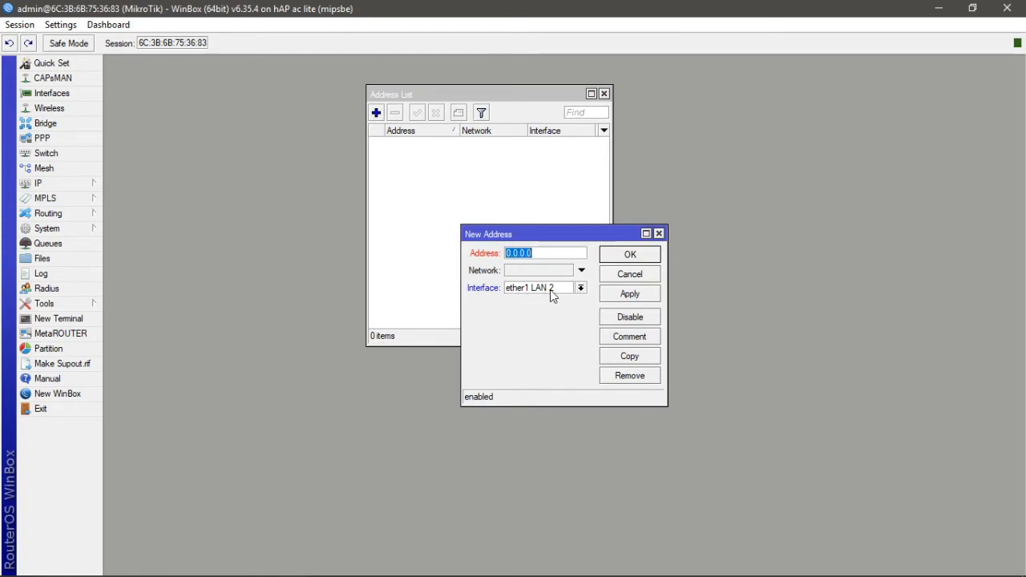
mouse_move(348, 576)
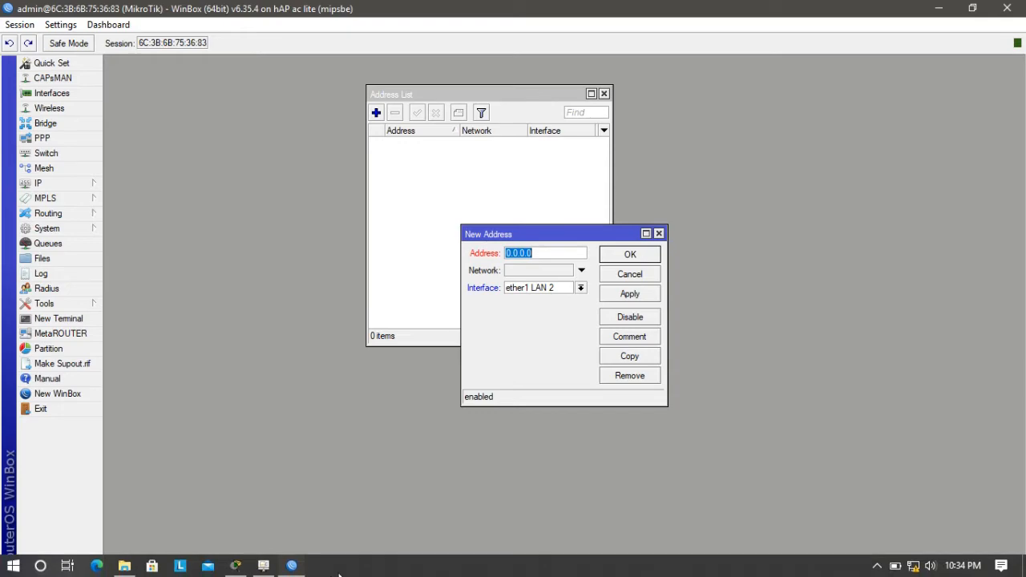
click(291, 568)
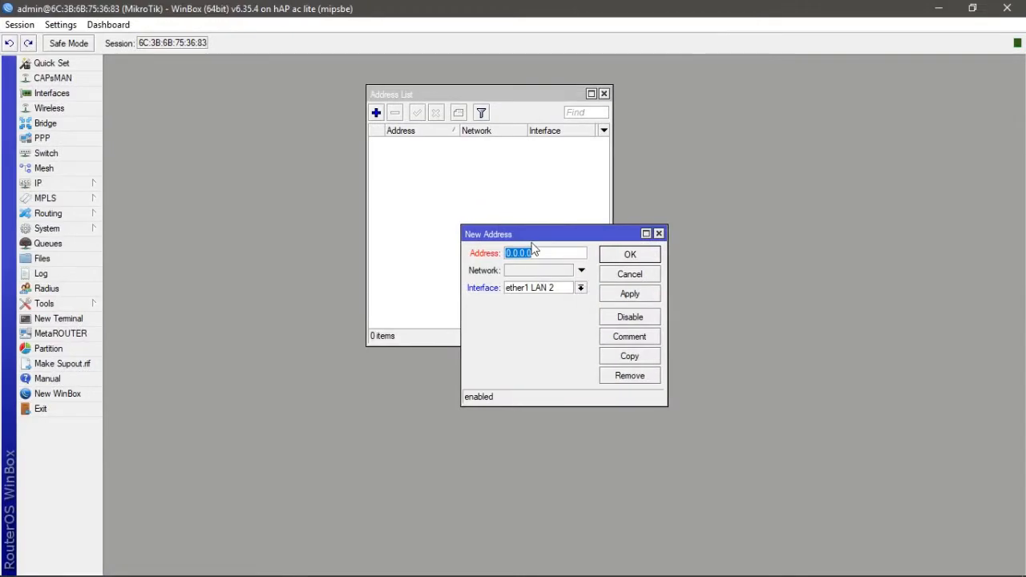
text(192)
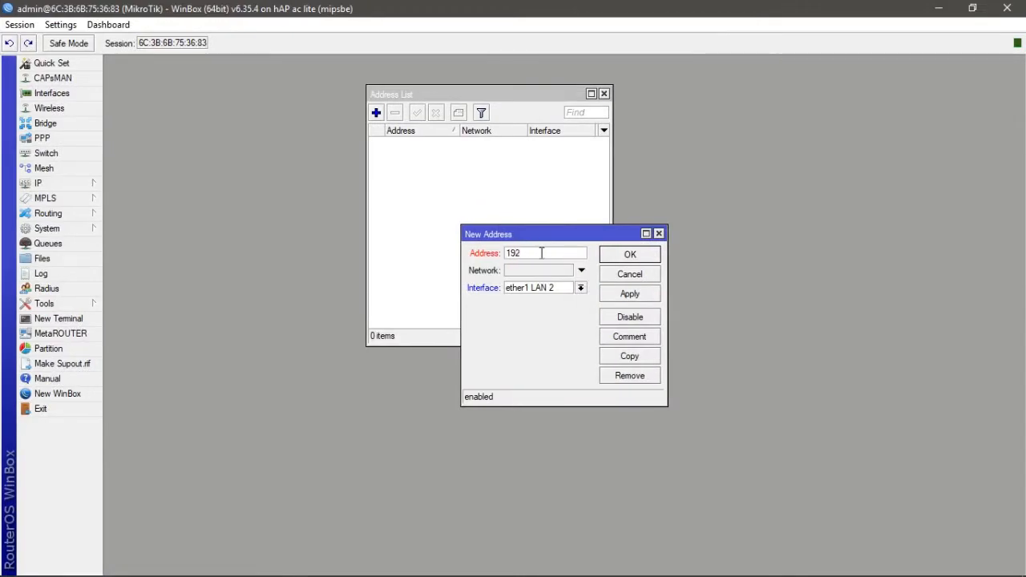
text(.168.10.2/24)
click(630, 295)
click(655, 256)
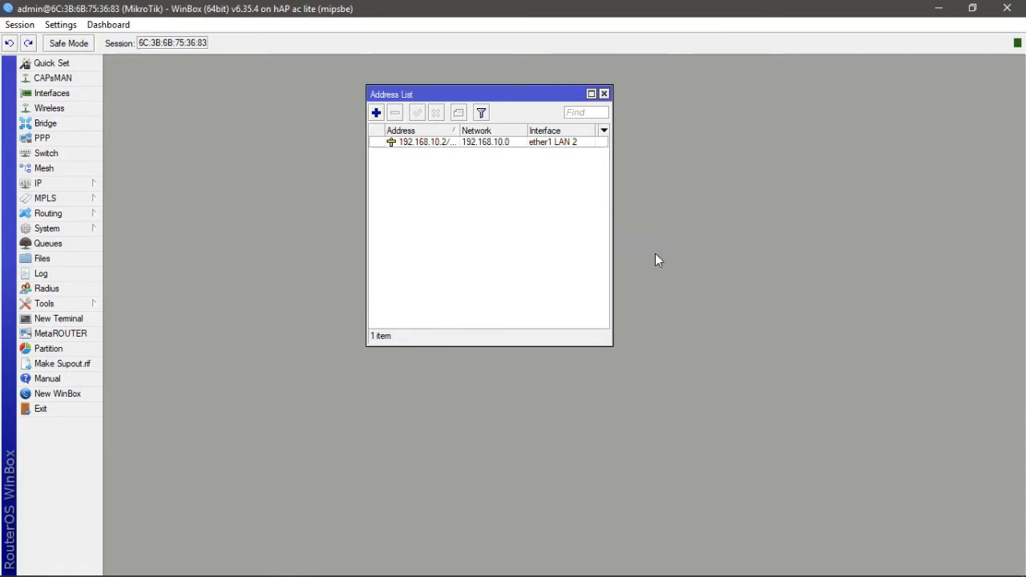
- Add IP address 192.168.2.1/24 on interface ether2 LAN 3 and close the address list
click(376, 113)
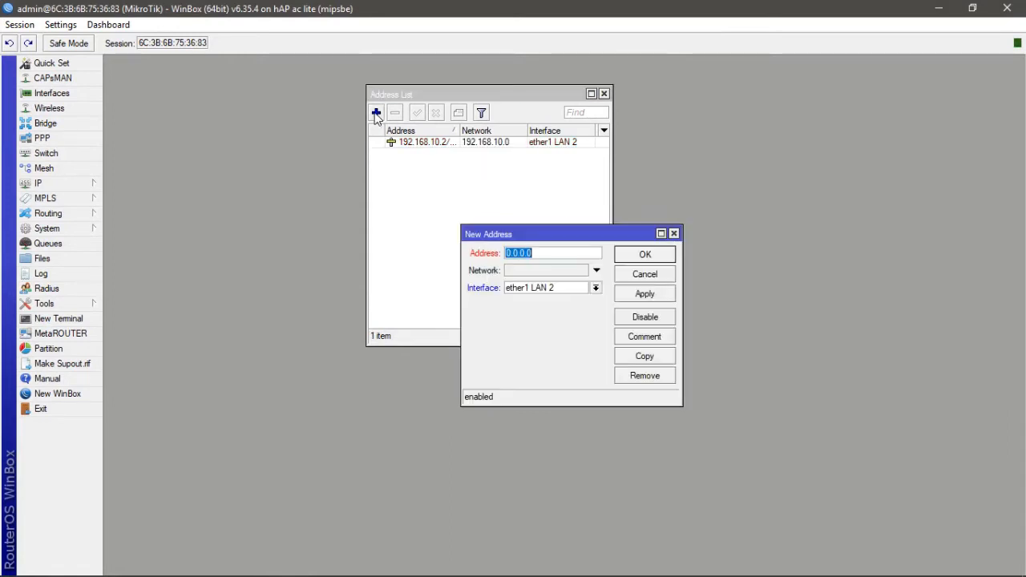
click(596, 290)
click(552, 311)
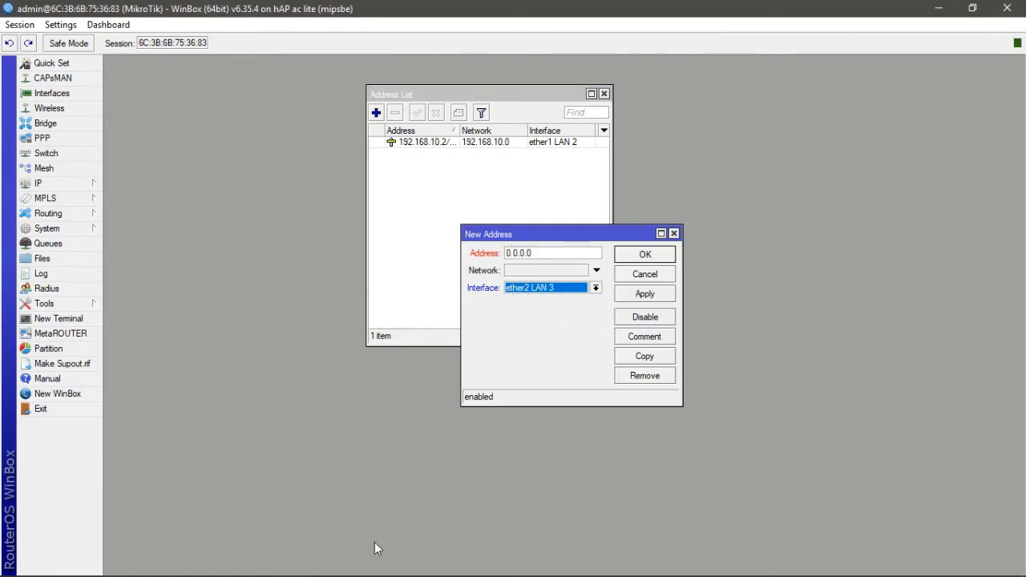
click(236, 566)
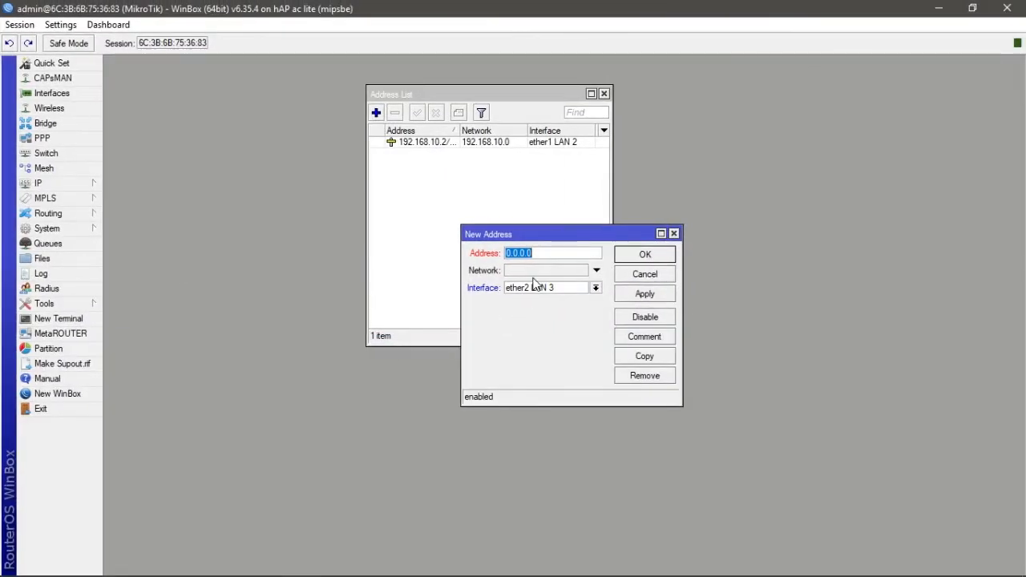
text(192)
text(.168.2.1/24)
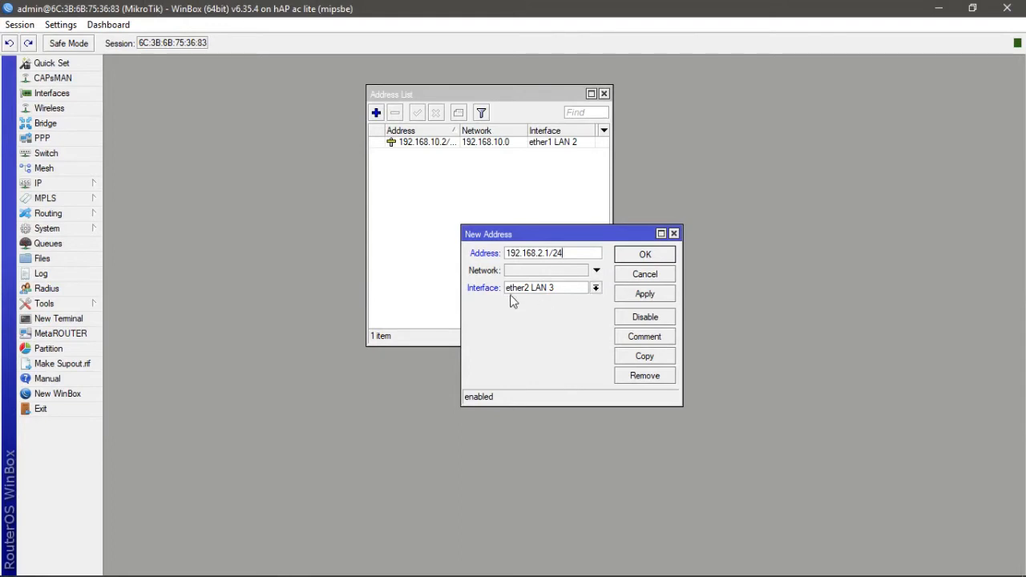
click(644, 297)
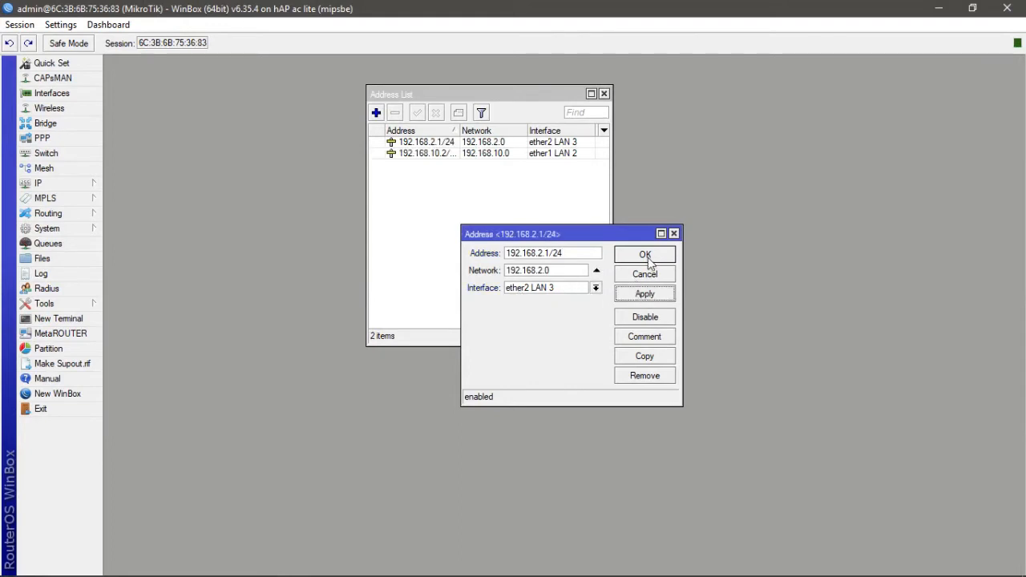
click(648, 257)
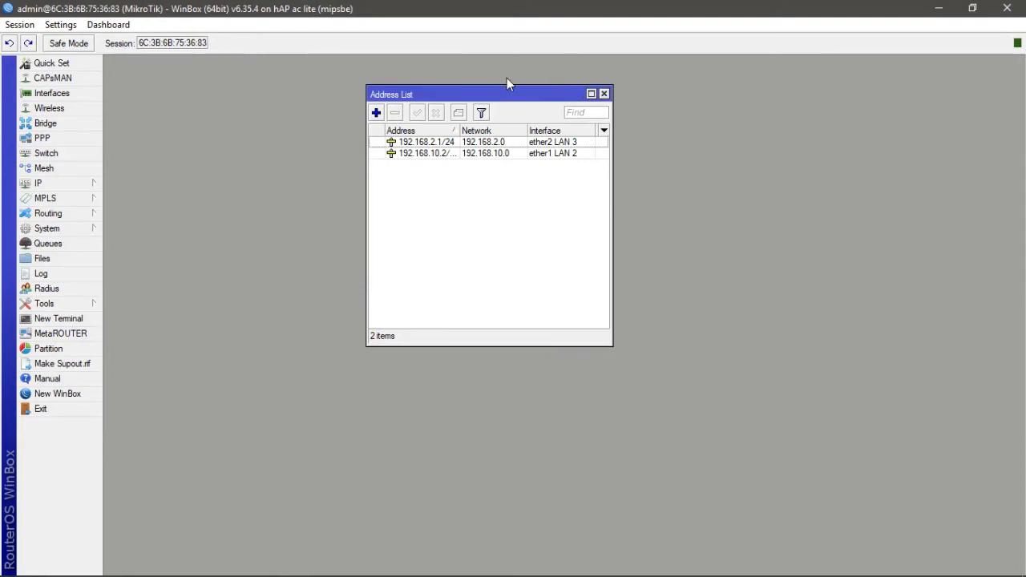
click(604, 95)
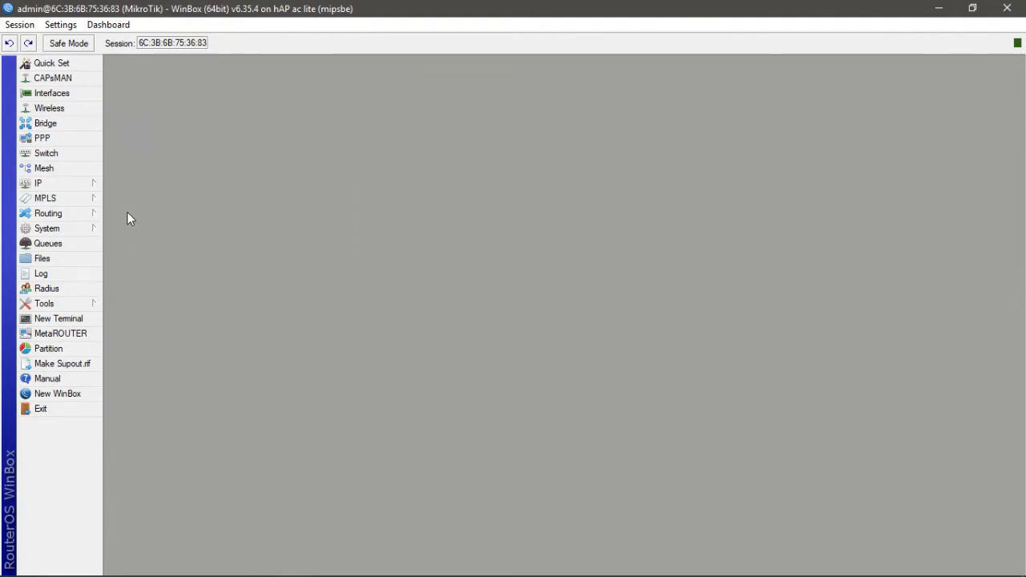
- Open the route list and add a static route to 192.168.1.0/24 via gateway 192.168.10.1
click(82, 179)
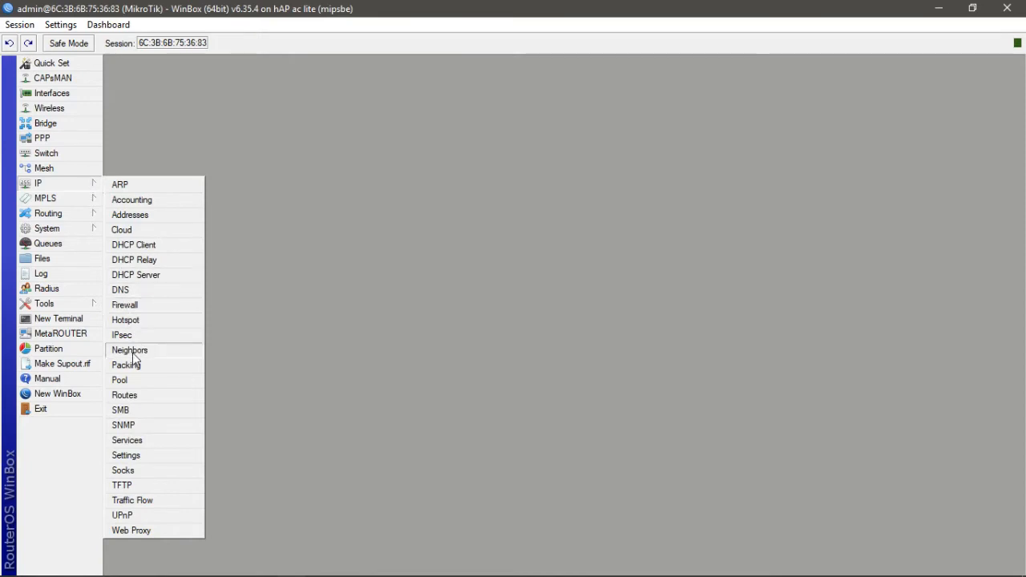
click(137, 393)
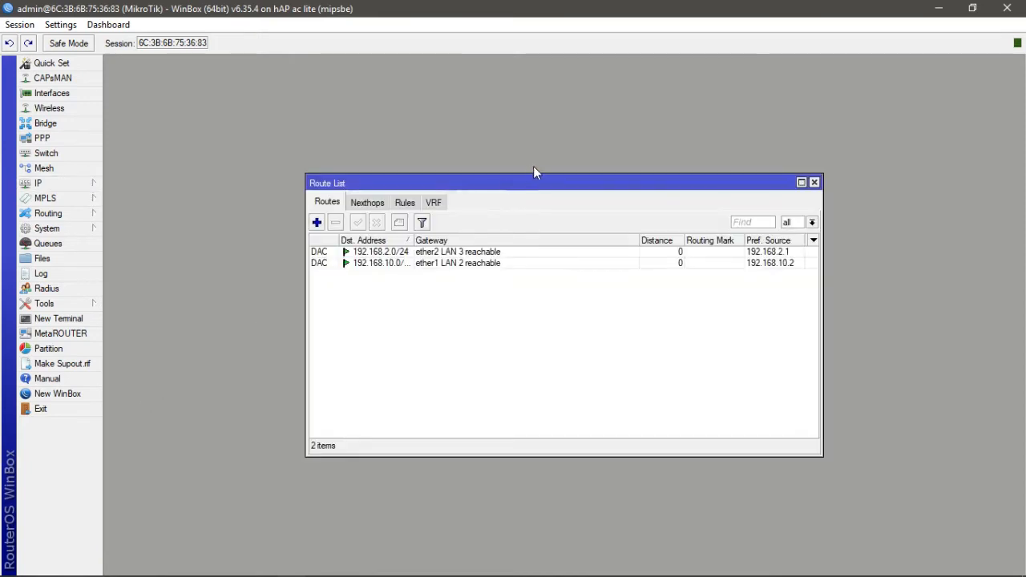
drag(538, 184, 343, 77)
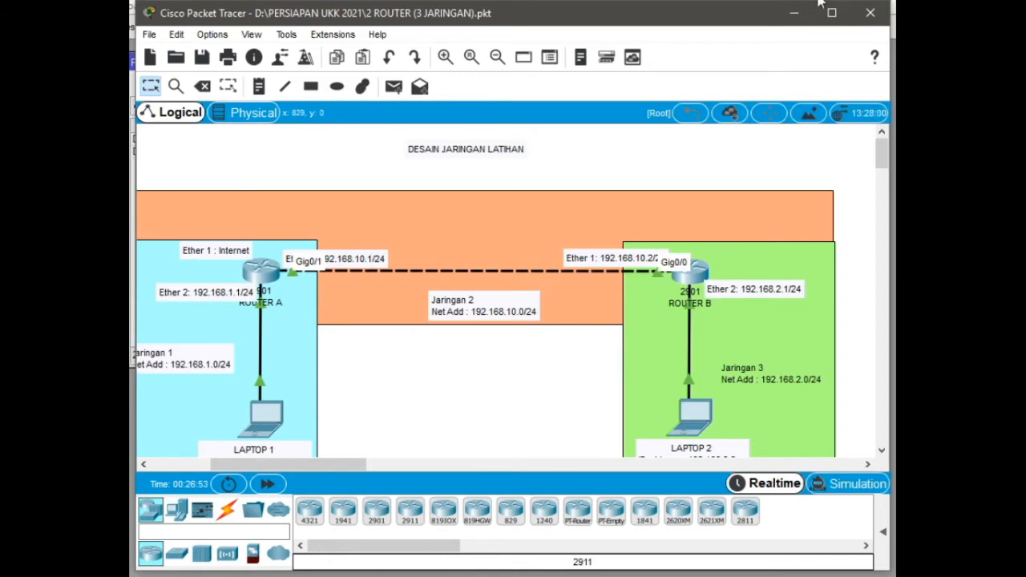
click(794, 13)
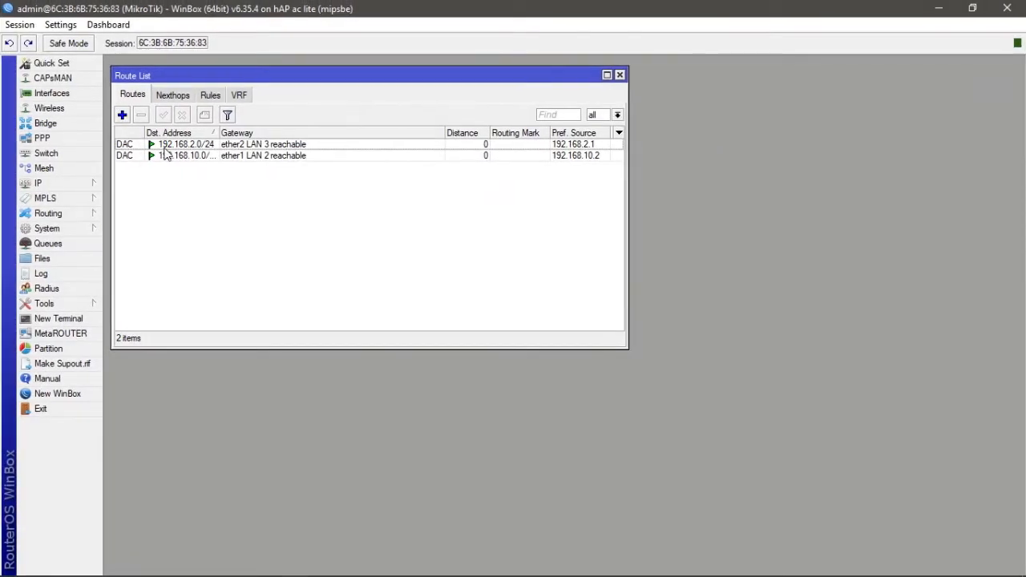
click(122, 116)
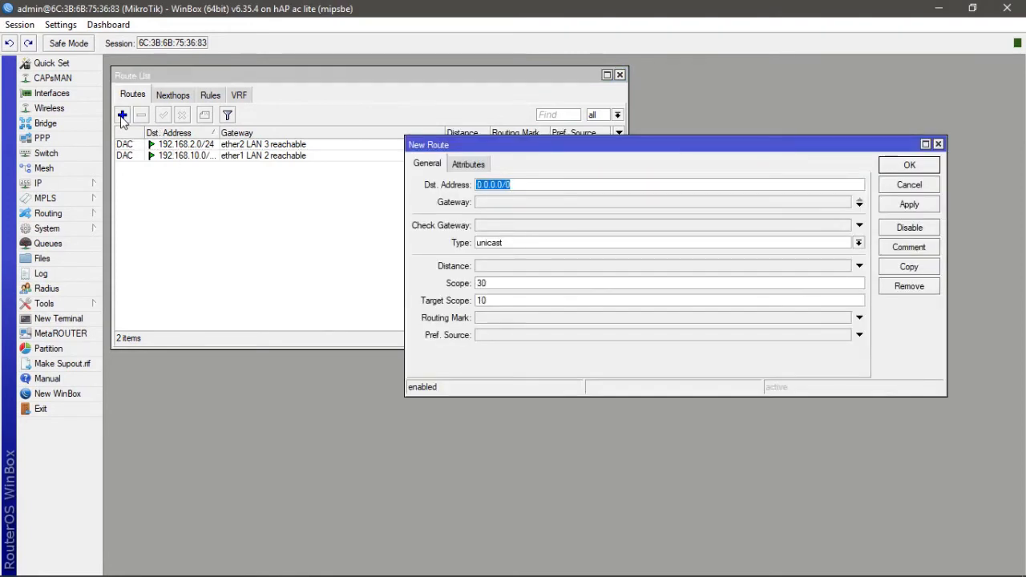
text(192.168.1.0/24)
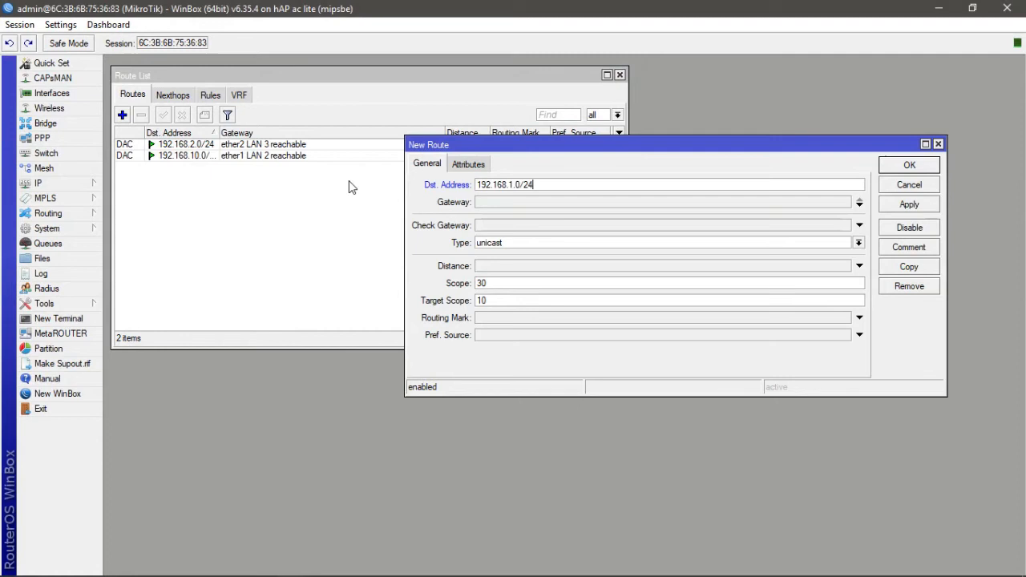
click(522, 207)
text(19)
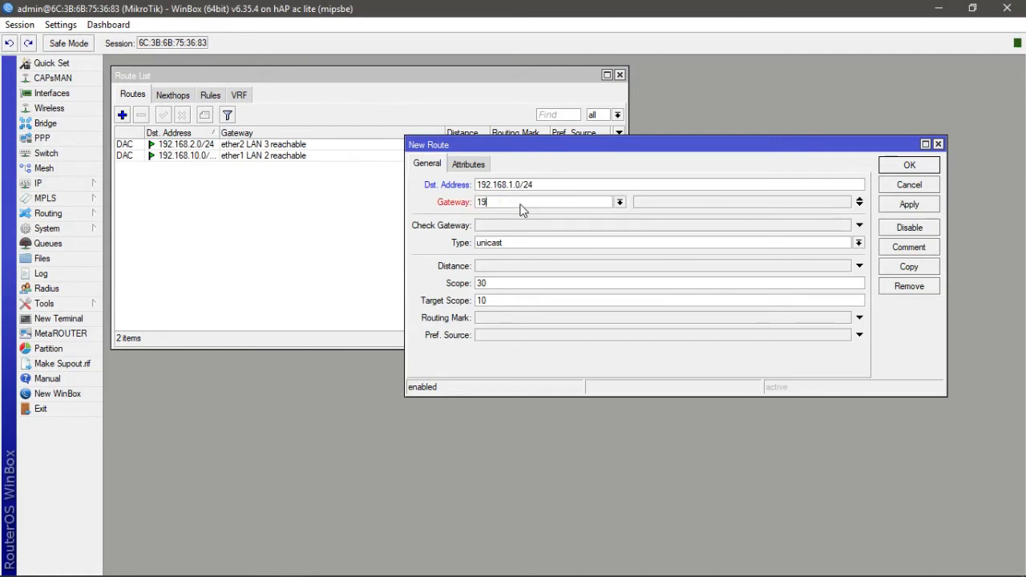
text(2.168.10.1)
click(913, 205)
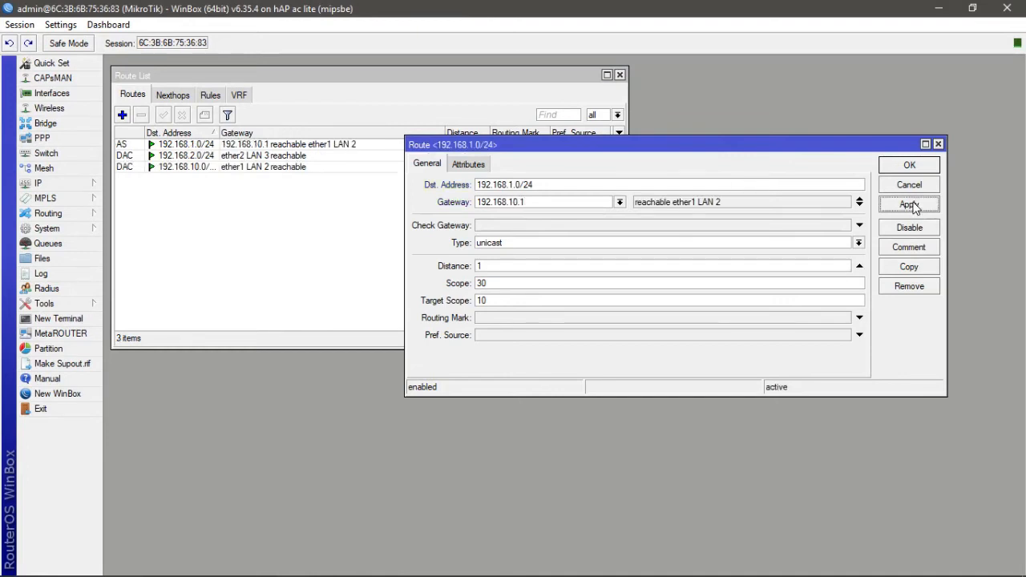
click(909, 166)
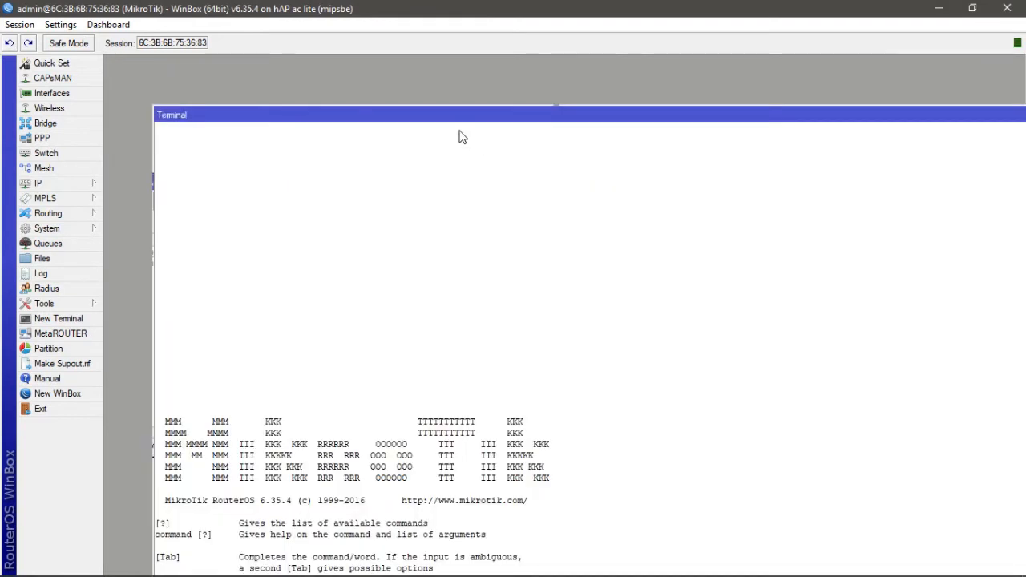
- Open a new router terminal and ping 192.168.10.2
click(69, 320)
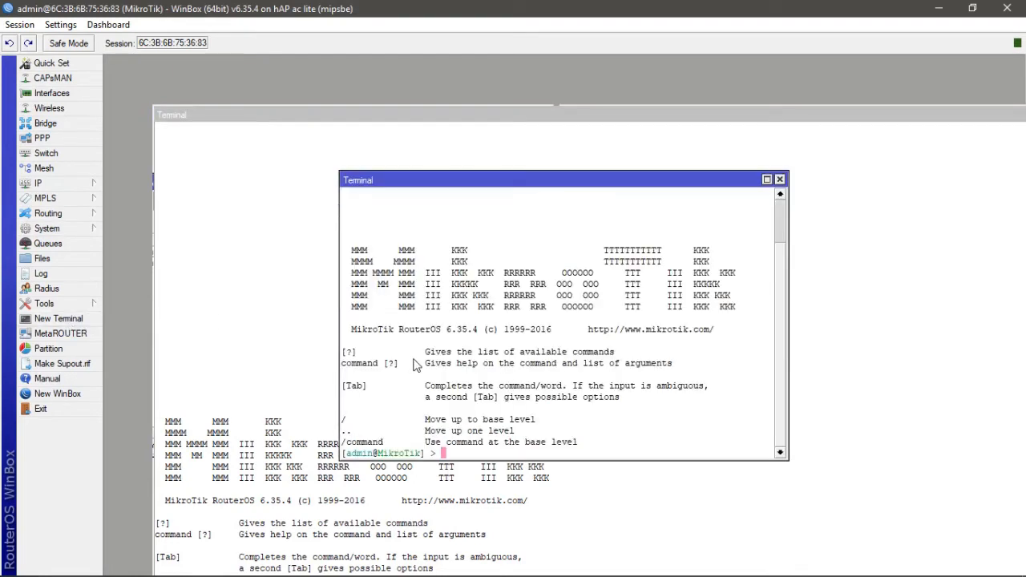
click(767, 180)
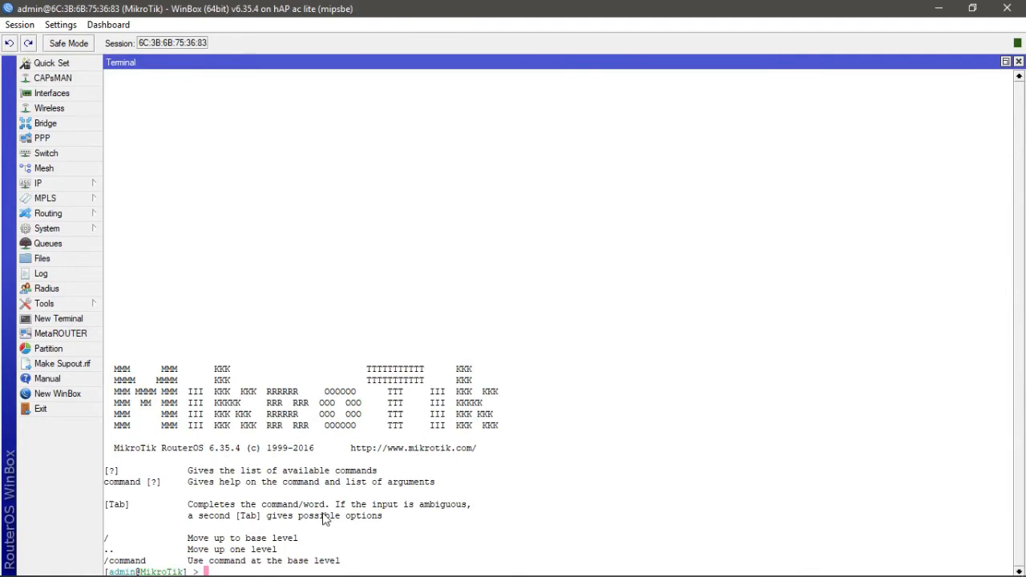
text(ping 192.168.10.2)
key(Return)
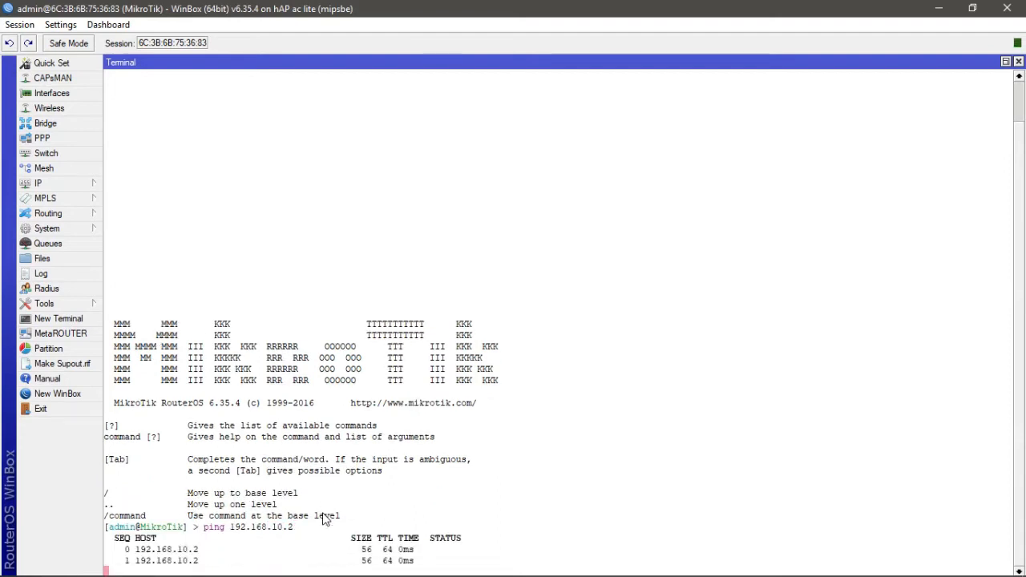
key(ctrl+c)
- Ping 192.168.2.1 from the router terminal, then minimize WinBox
key(Up)
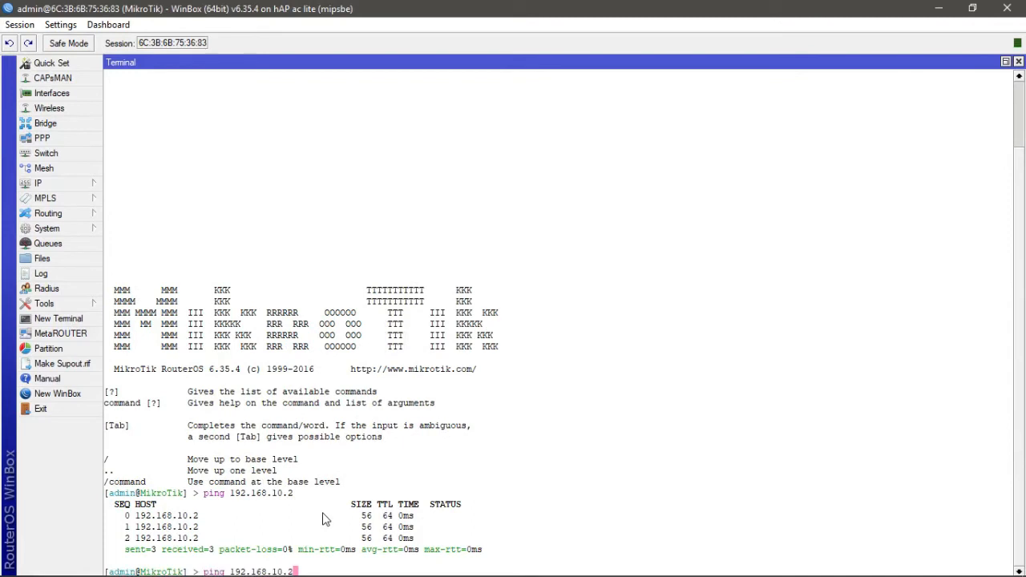
key(BackSpace)
key(BackSpace)
key(BackSpace)
key(BackSpace)
text(2.1)
key(Return)
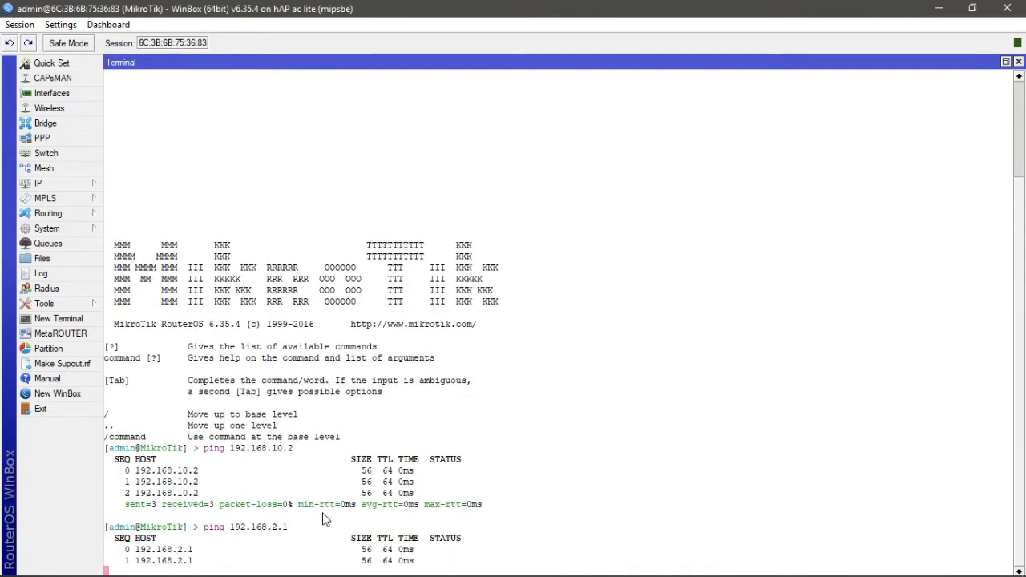
key(ctrl+c)
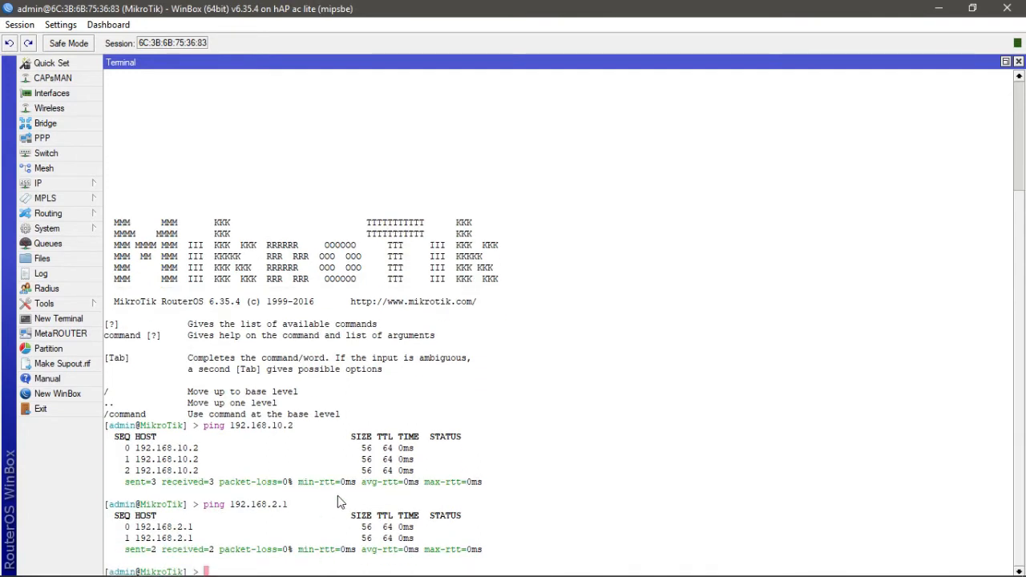
click(1007, 62)
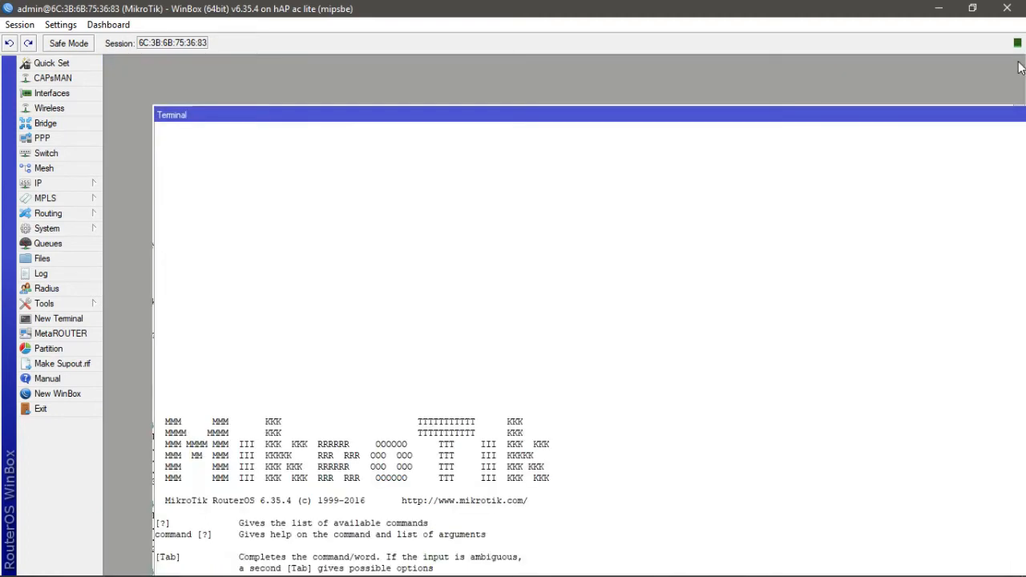
click(938, 14)
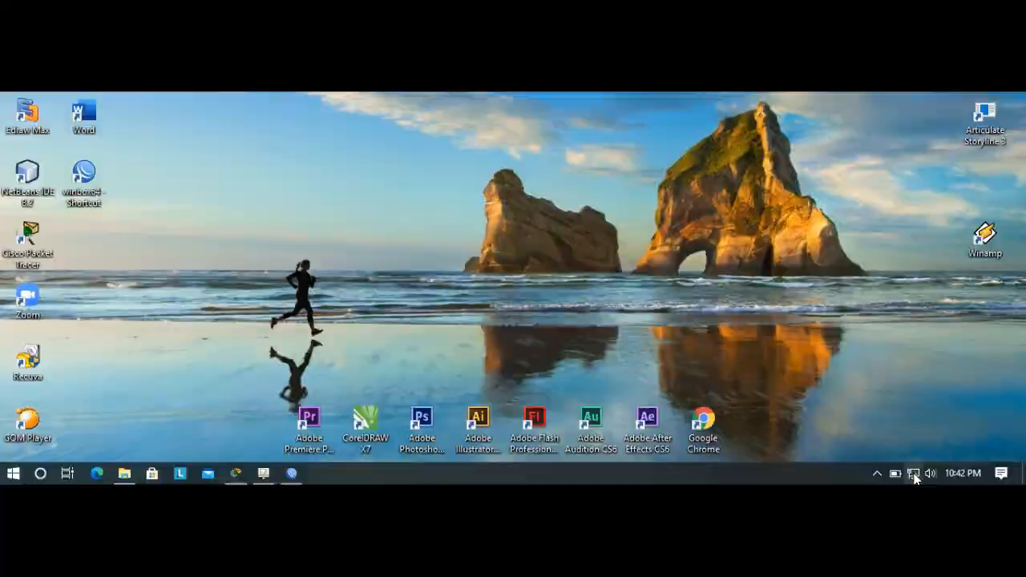
- Open the Ethernet adapter's IPv4 properties from network settings and choose a manually set IP address
click(911, 567)
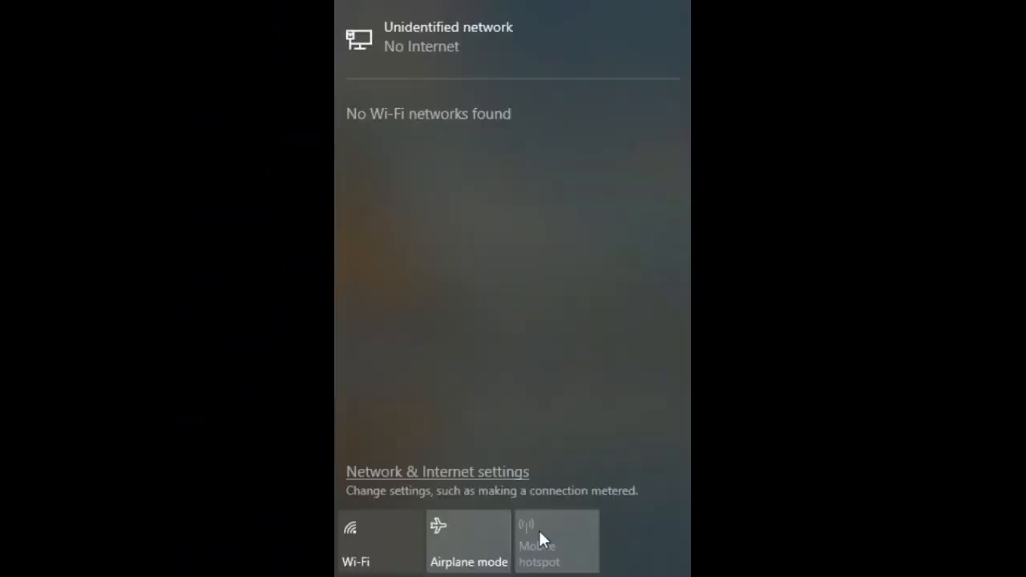
click(470, 473)
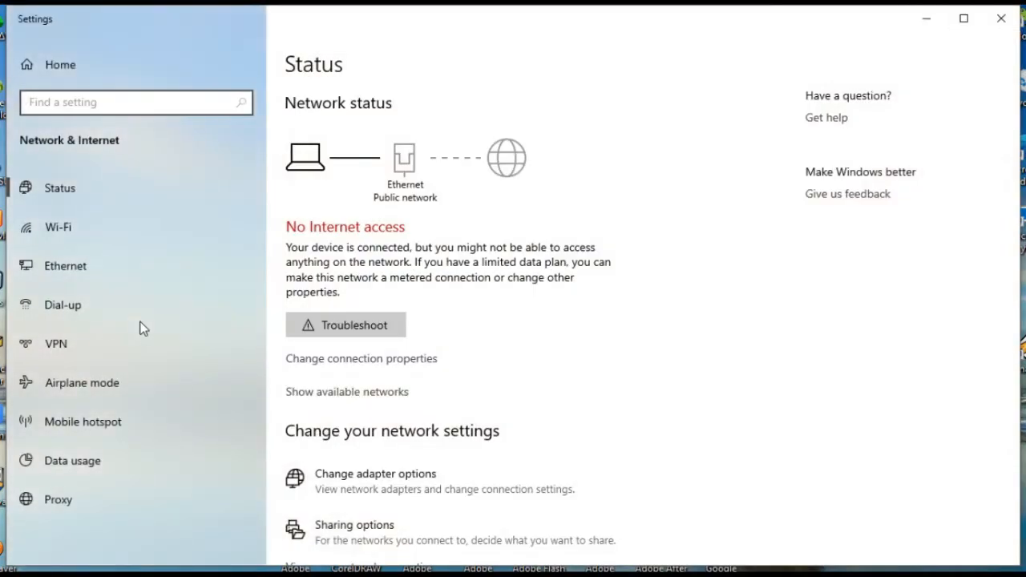
click(375, 475)
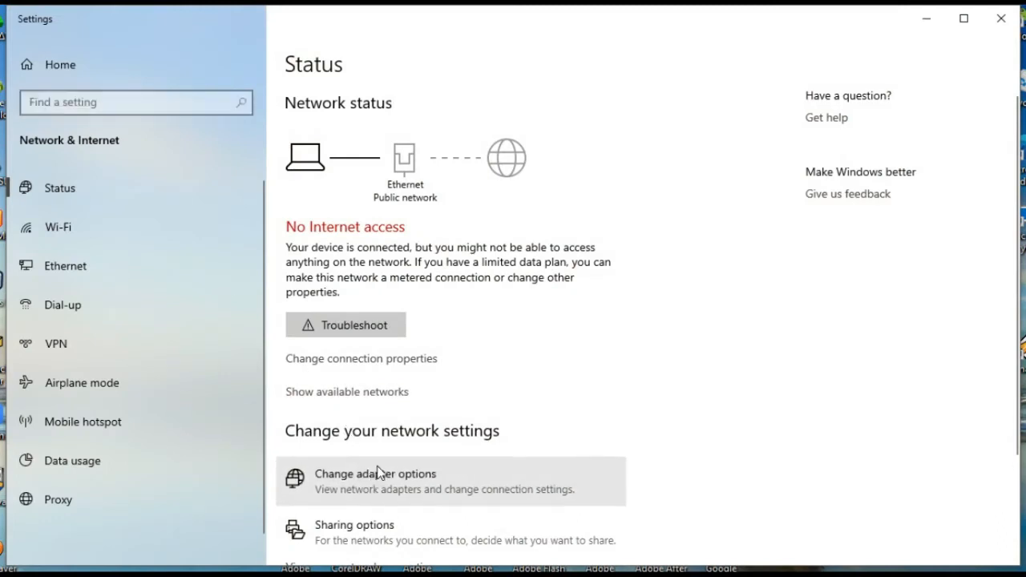
click(329, 140)
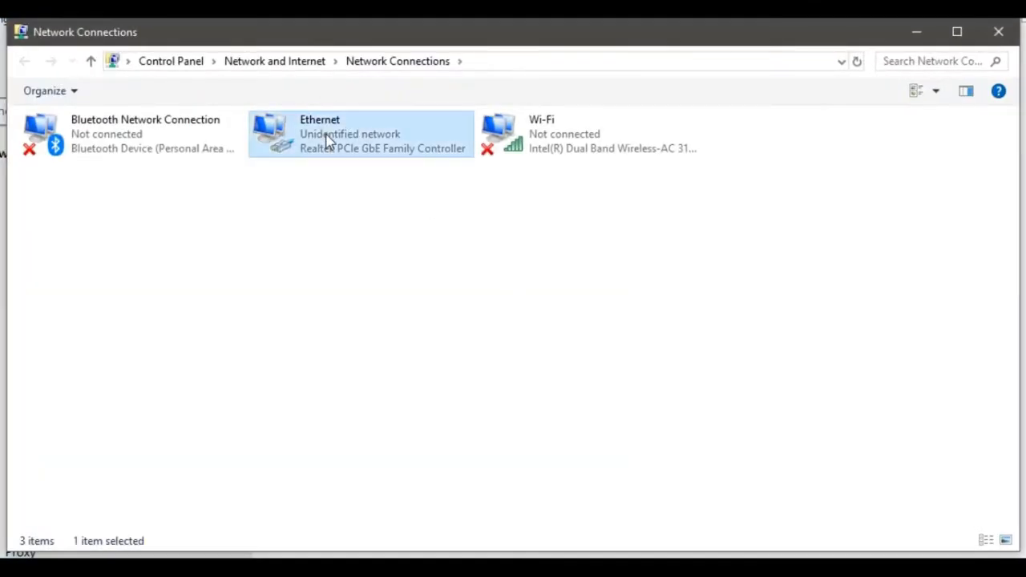
right_click(327, 134)
click(403, 307)
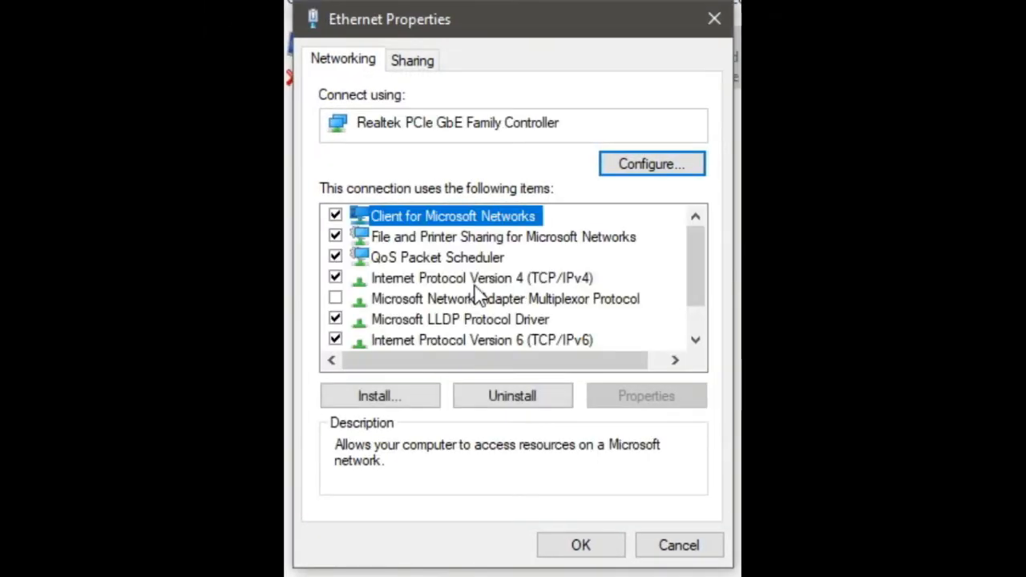
double_click(476, 279)
click(412, 203)
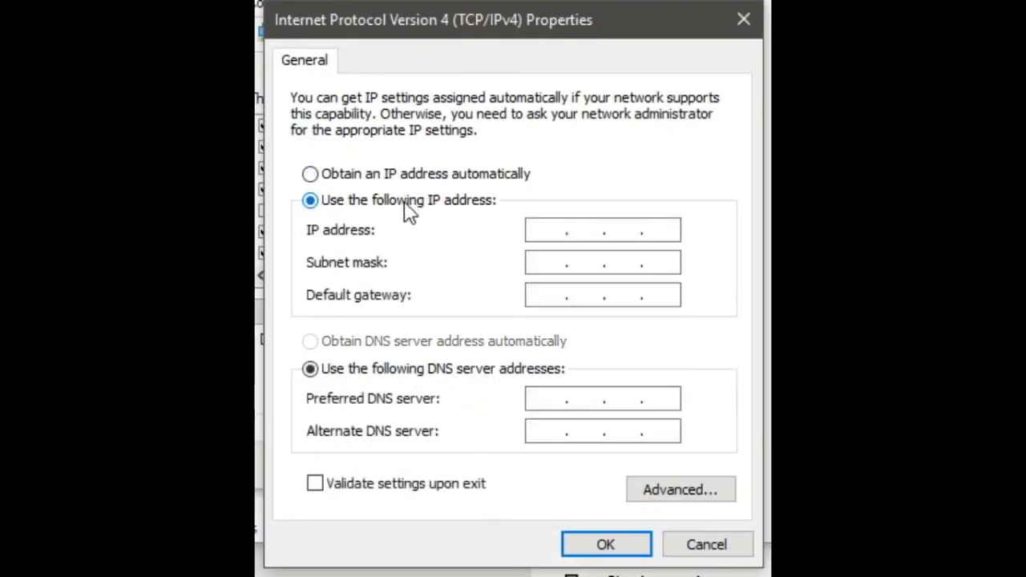
- Set the laptop's IP to 192.168.2.2, mask 255.255.255.0, gateway 192.168.2.1, save, and allow network discovery
click(542, 232)
text(192 . 168 . )
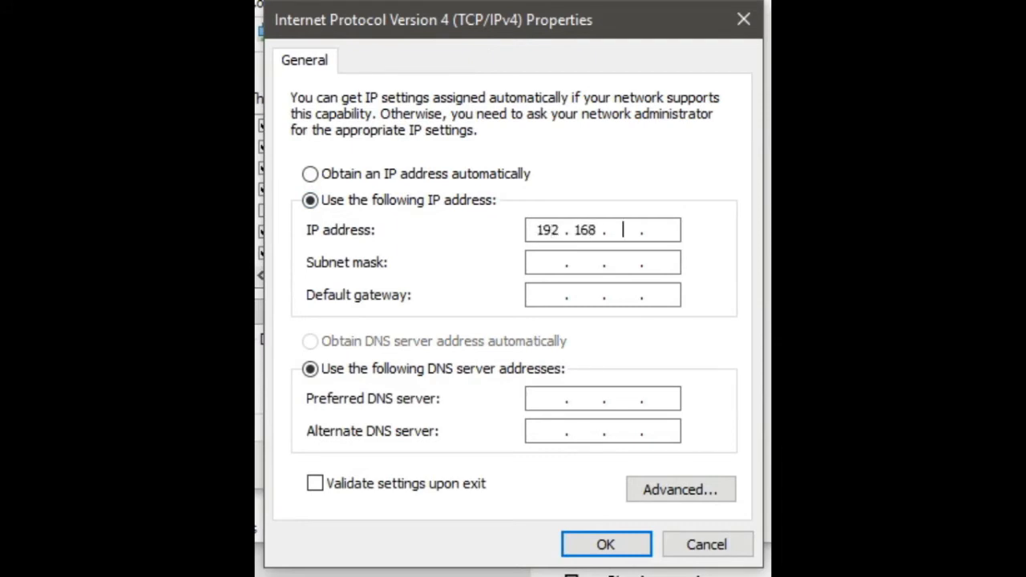
text(1)
key(BackSpace)
text(2 . 2)
click(546, 269)
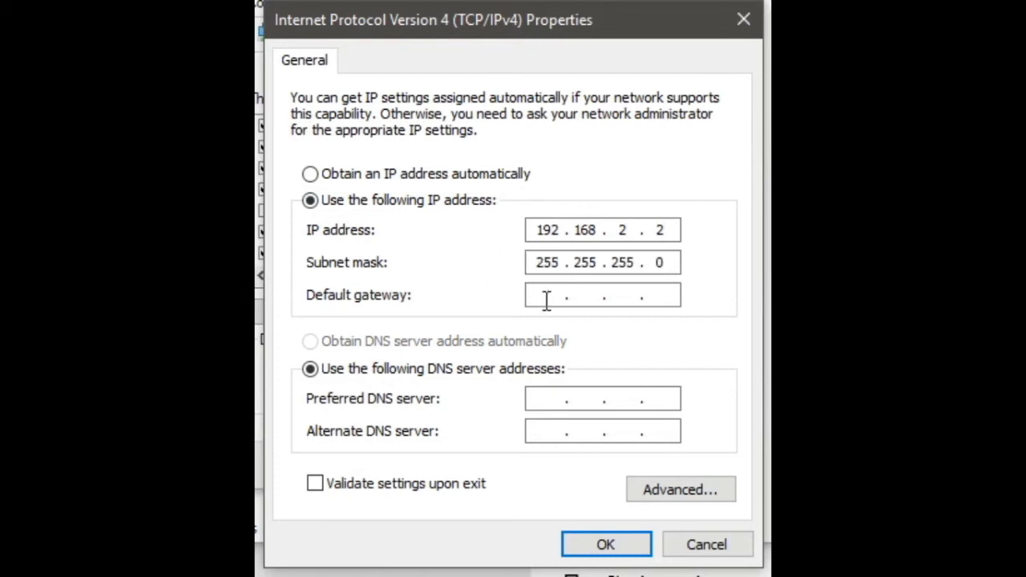
click(546, 299)
text(192.168.2.1)
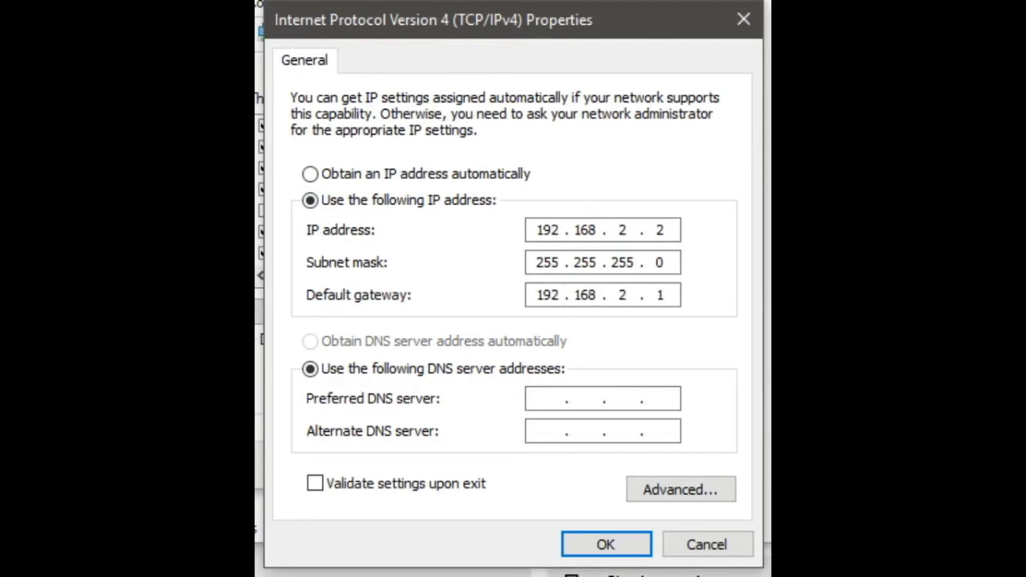
click(625, 555)
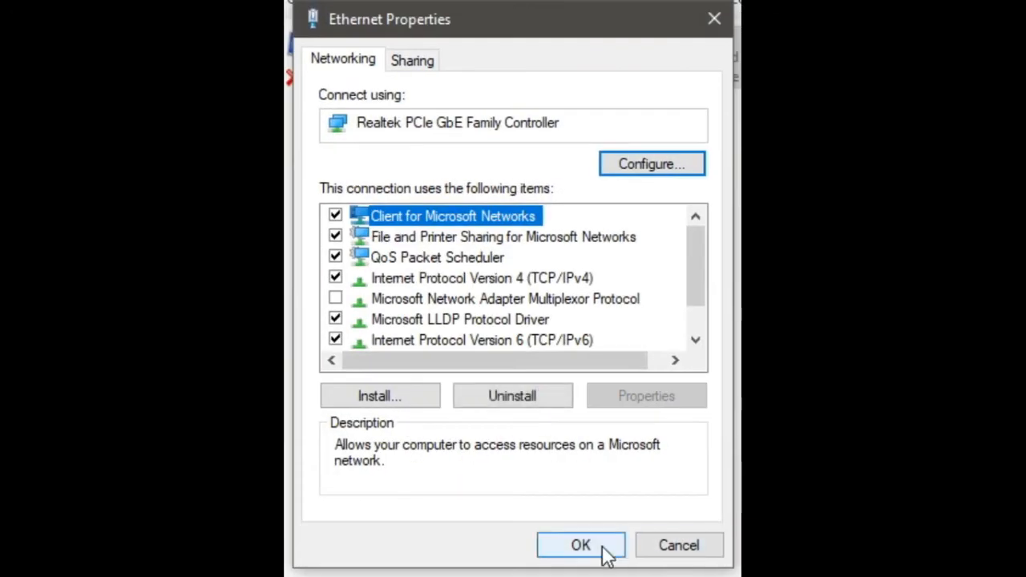
click(606, 552)
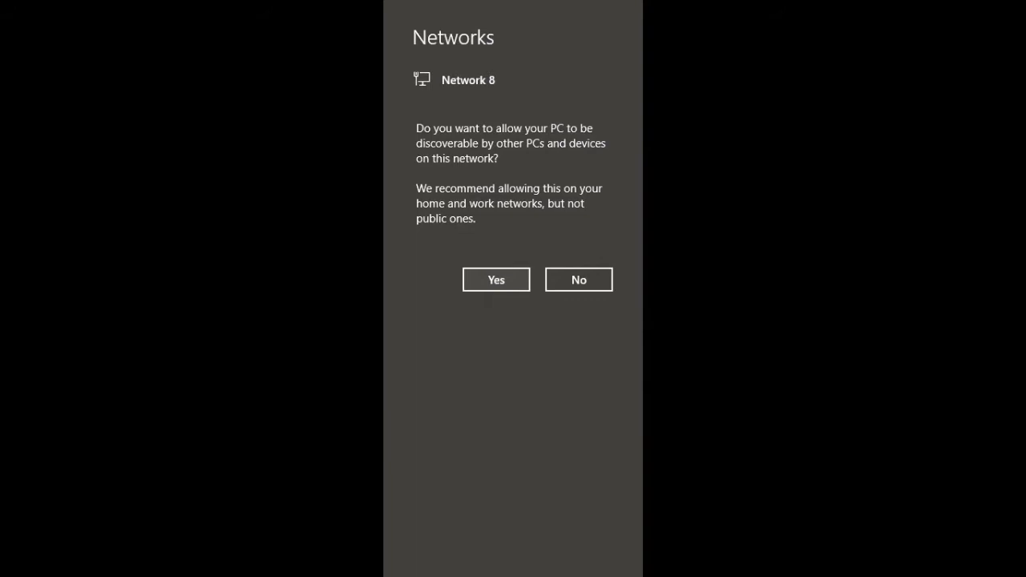
click(506, 282)
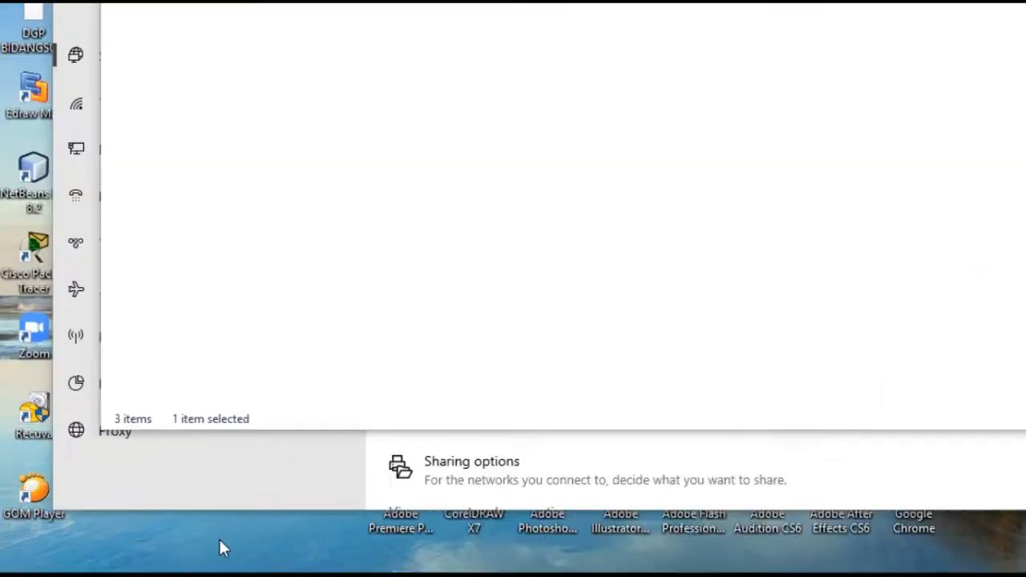
- Open a command prompt and ping 192.168.2.2
key(super+r)
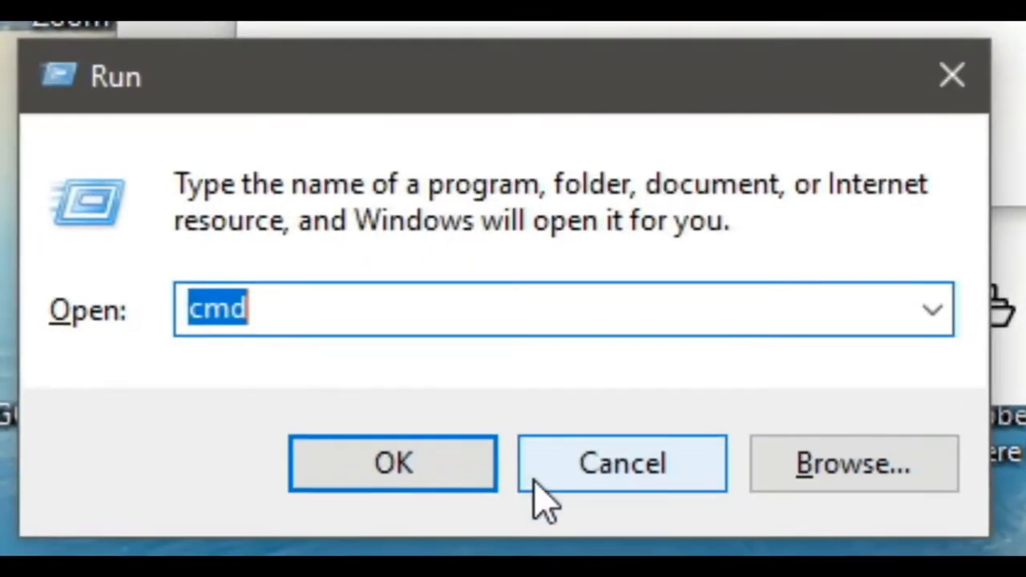
click(421, 465)
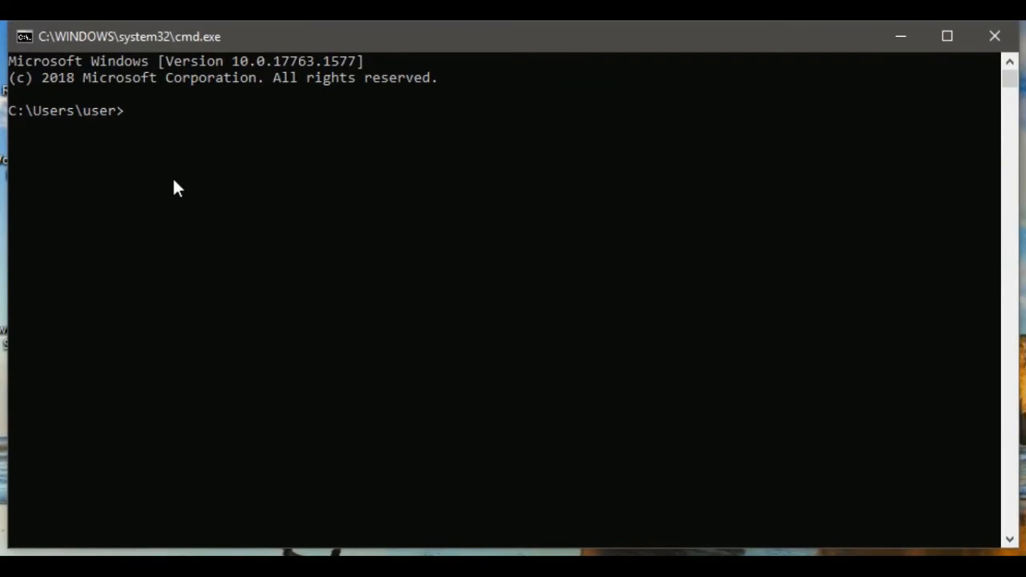
text(ping 192.168)
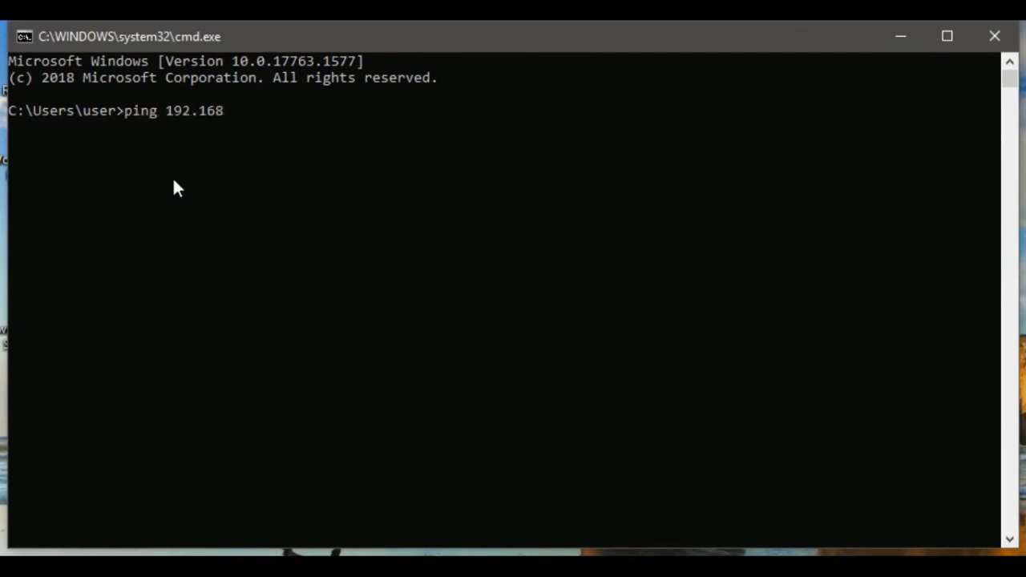
text(.1)
key(BackSpace)
text(2.1)
key(BackSpace)
text(2)
key(Return)
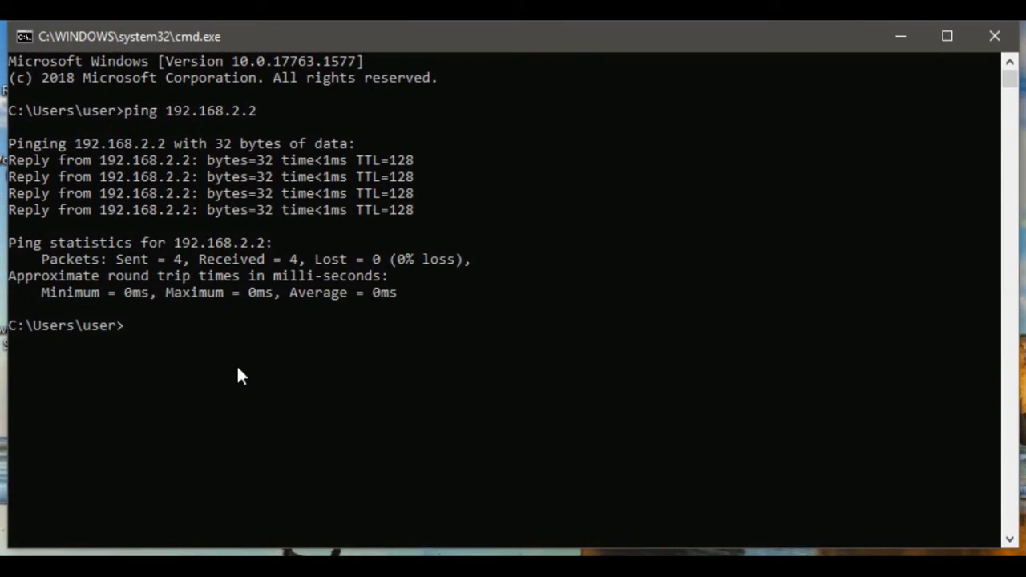
- Ping the router gateway 192.168.2.1 from the command prompt
key(Up)
key(BackSpace)
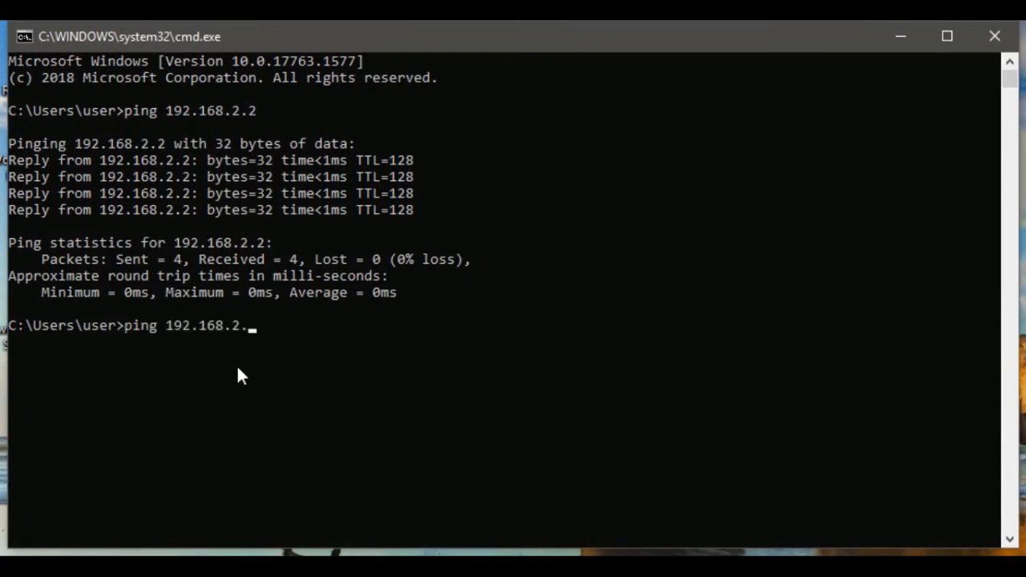
text(1)
key(Return)
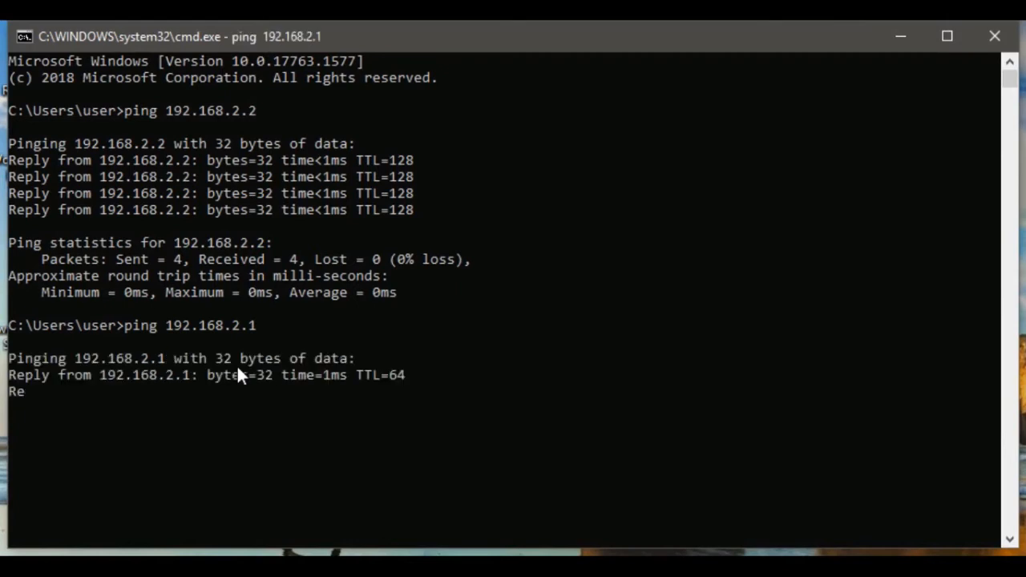
- Stop the running ping, then ping Router B's link address 192.168.10.2 from the command prompt
key(ctrl+c)
key(Up)
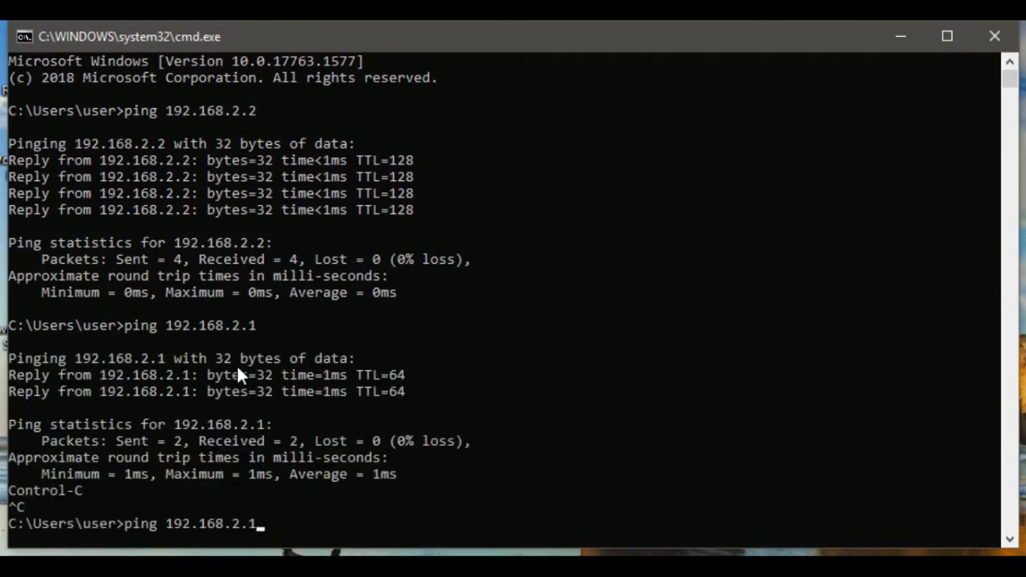
key(BackSpace)
key(BackSpace)
key(BackSpace)
text(10.2)
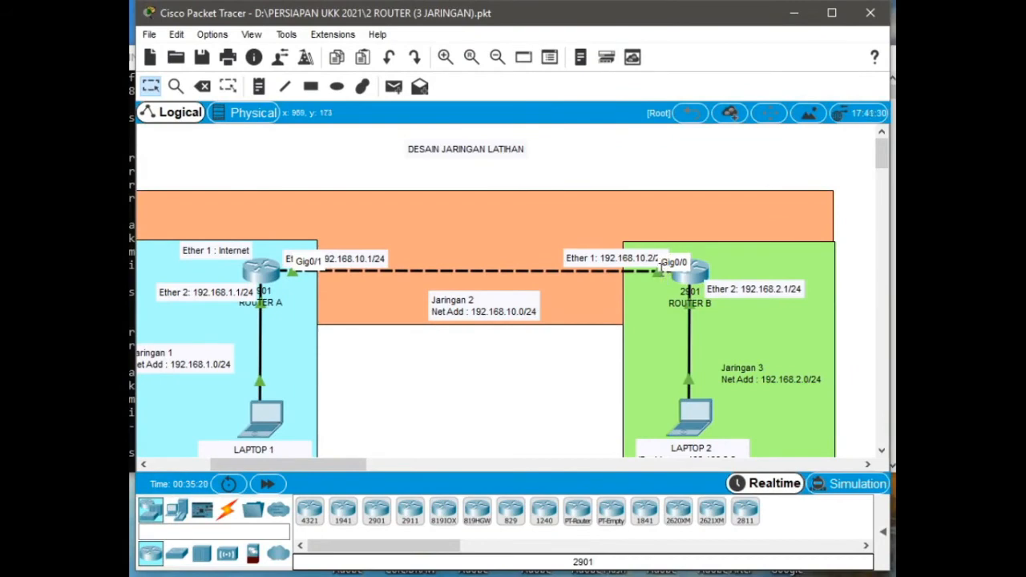
click(794, 14)
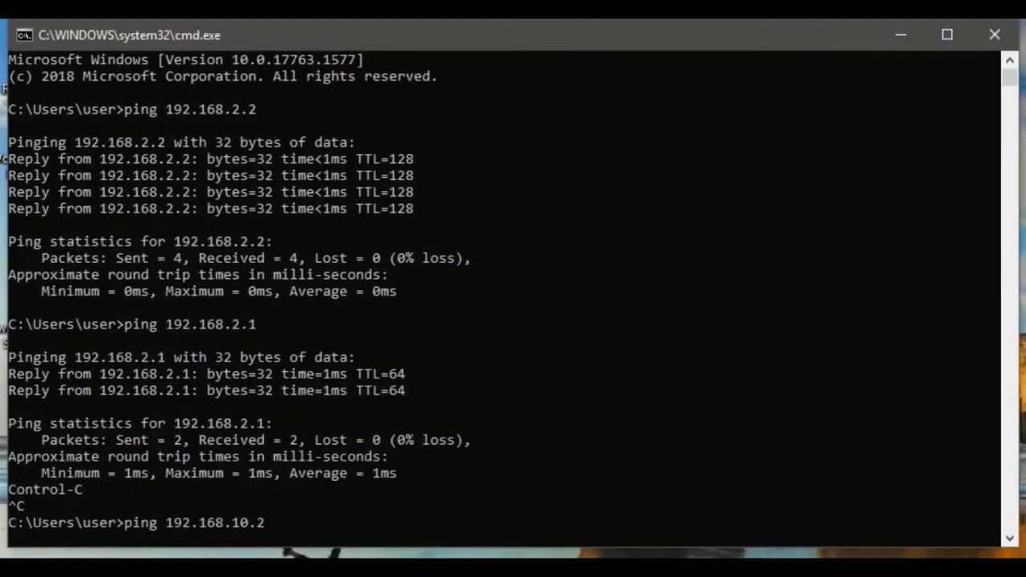
key(Return)
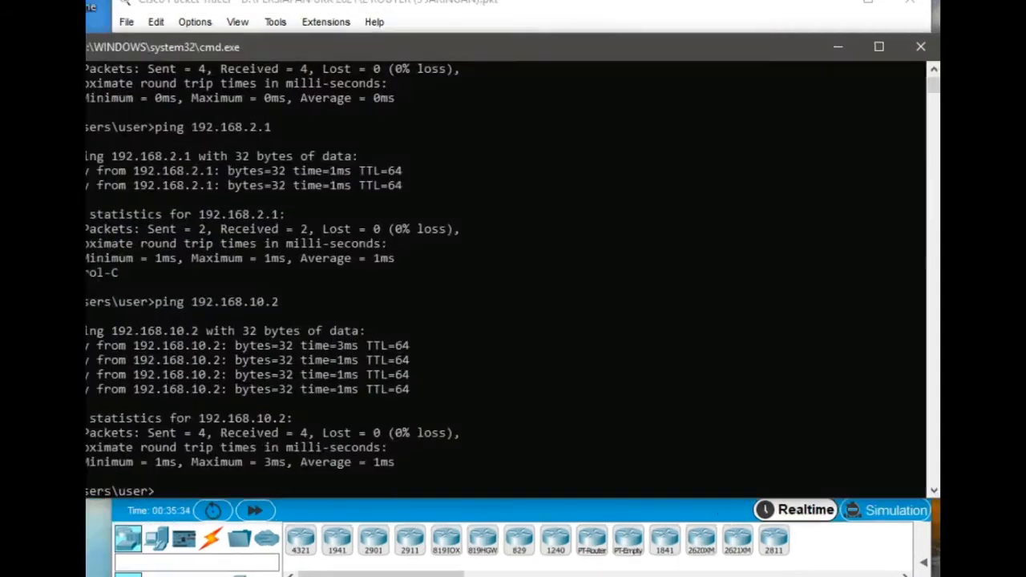
- Recall the last ping and change the target to Router A's link address 192.168.10.1 and run it
key(Up)
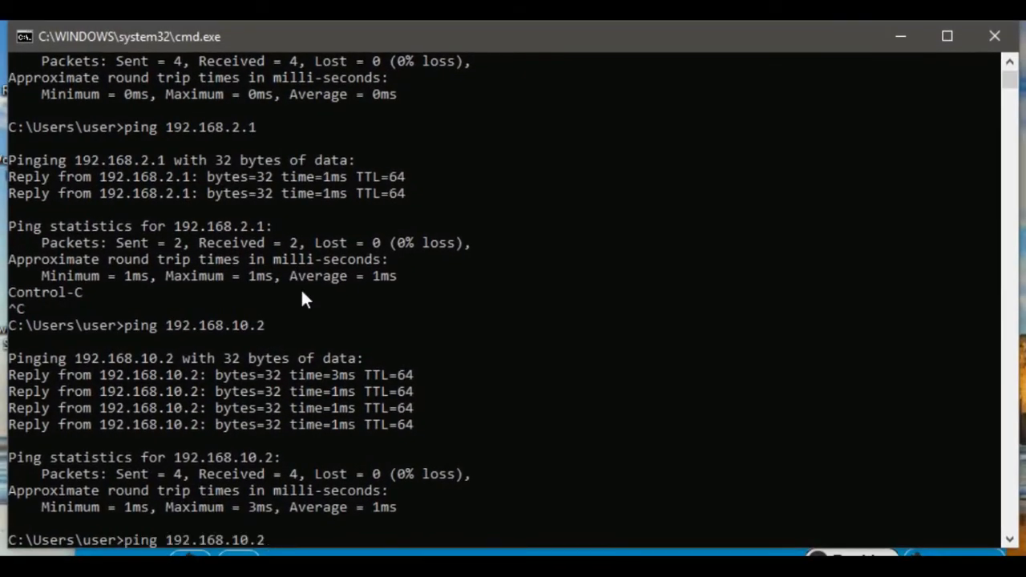
key(BackSpace)
text(1)
key(Return)
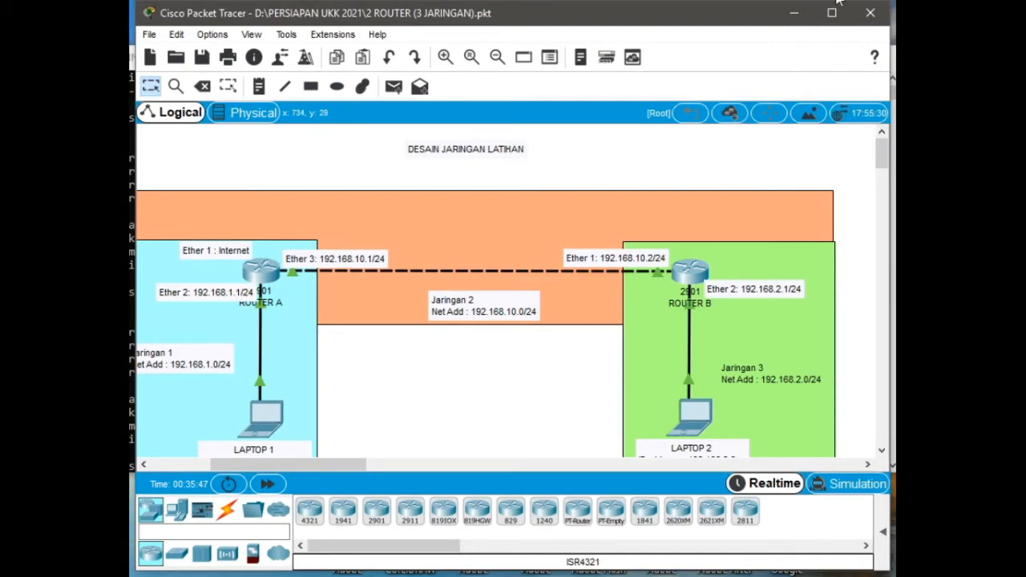
- Recall the previous ping command again, edit its target address toward Router A's network, and run it
click(795, 13)
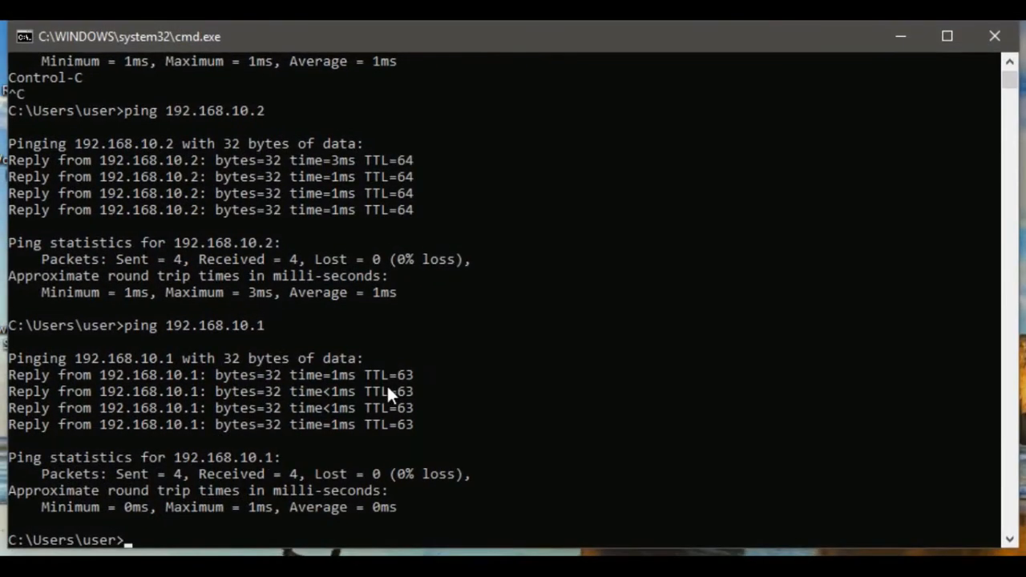
key(Up)
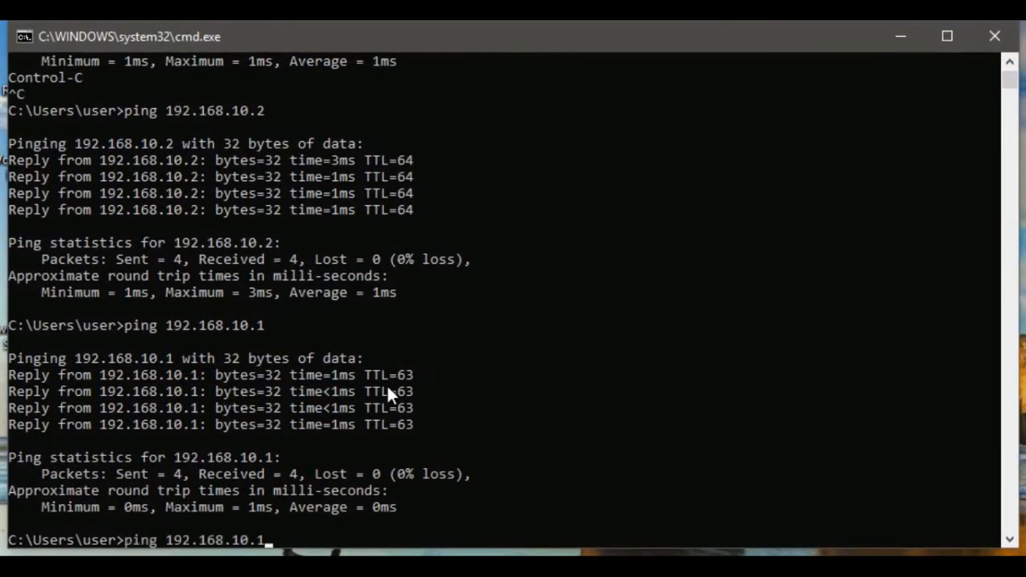
key(BackSpace)
text(.1)
key(Return)
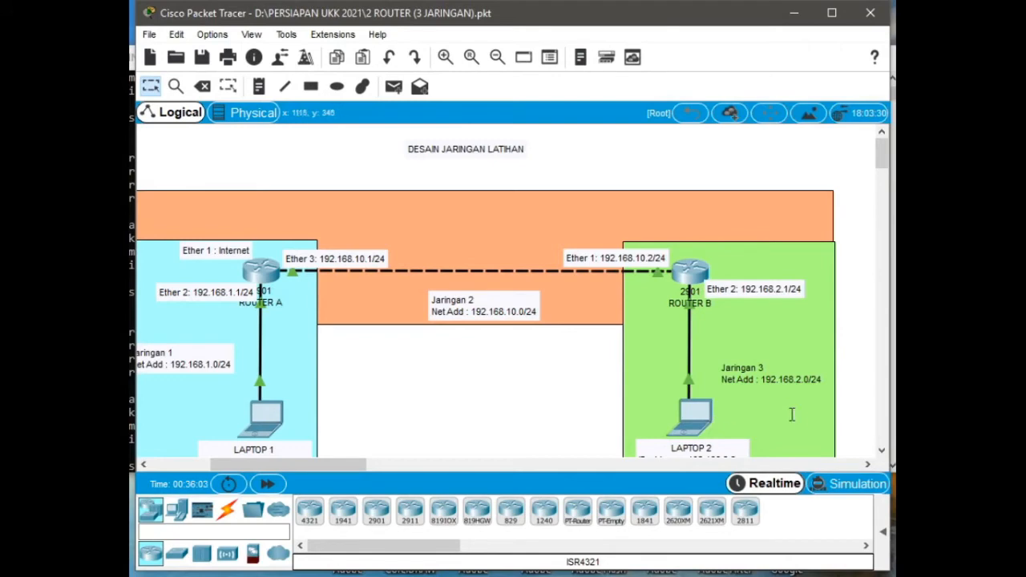
scroll(876, 443, down, 3)
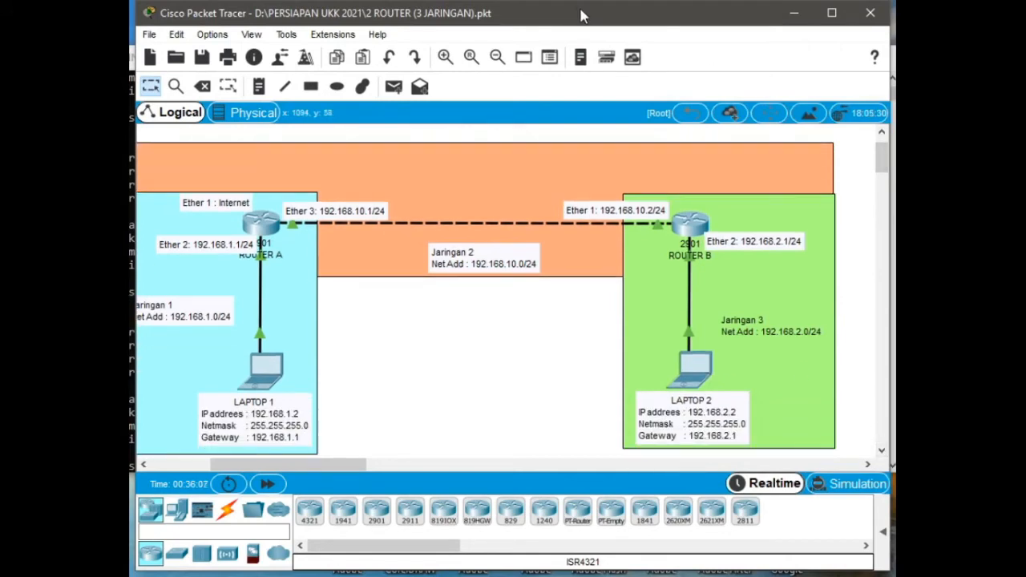
mouse_move(580, 11)
mouse_down()
mouse_move(598, 9)
mouse_move(582, 14)
mouse_up()
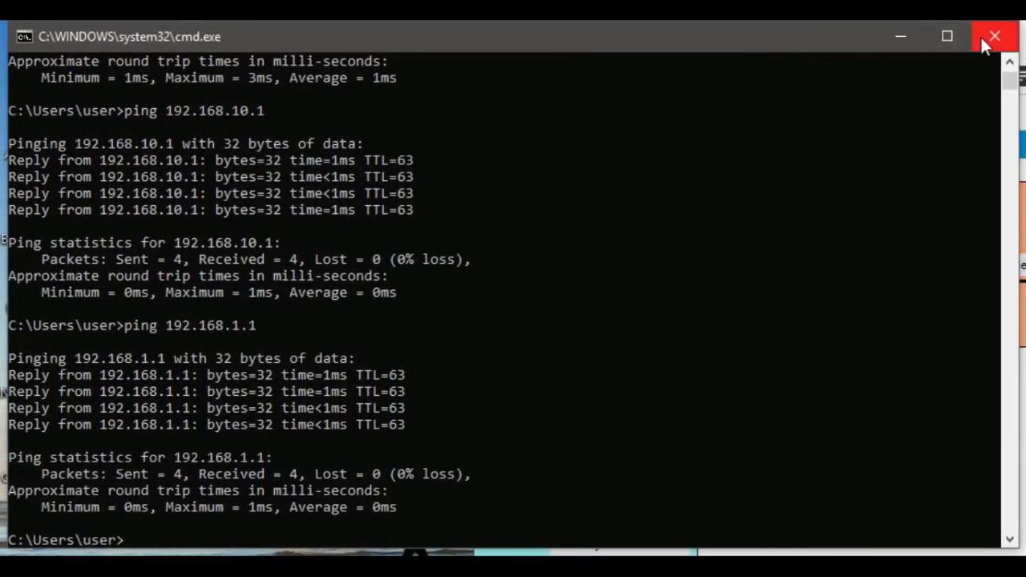
click(981, 36)
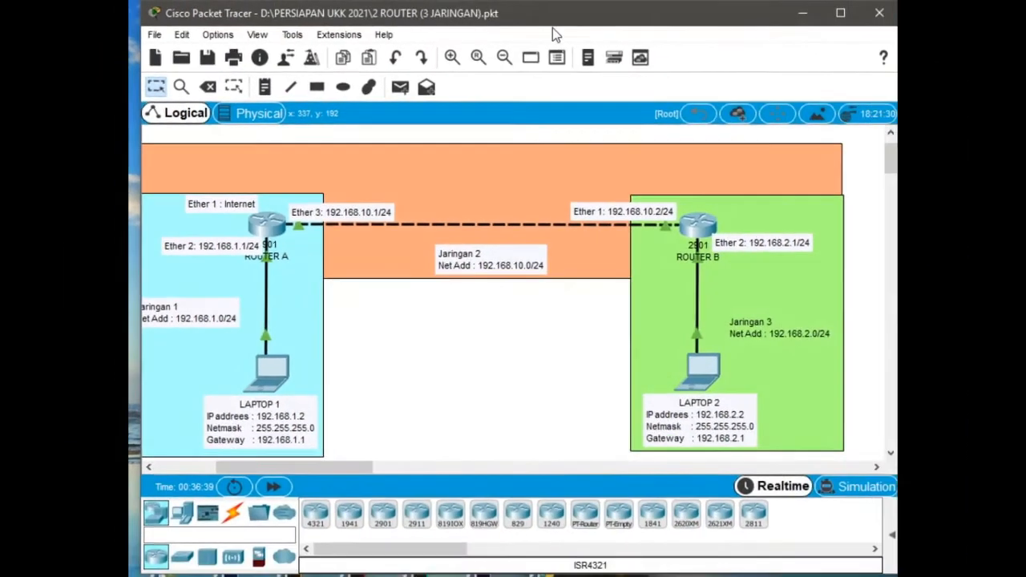
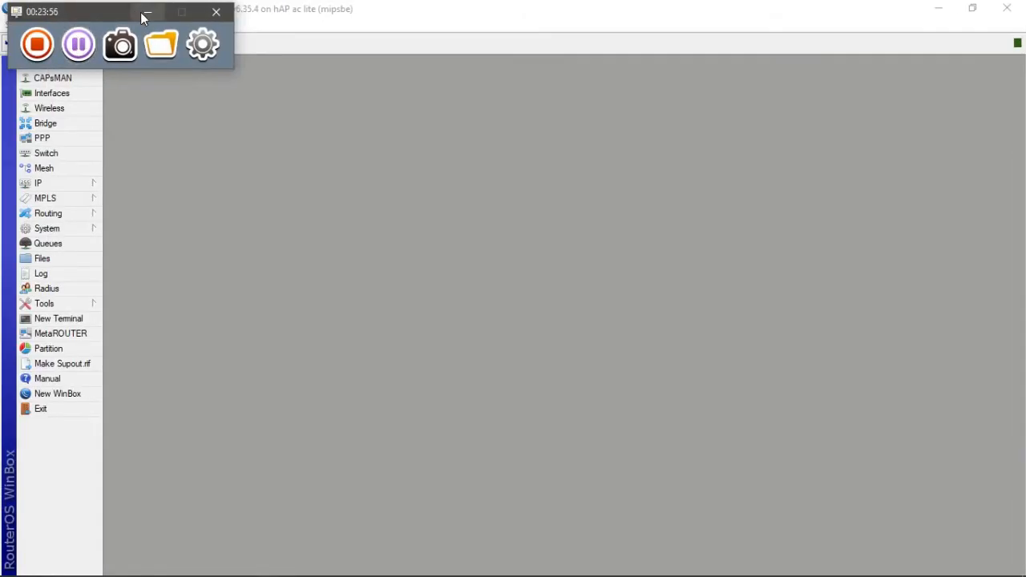
- Bring up the router's management window and check the DHCP client entry on the lte1 interface
click(144, 13)
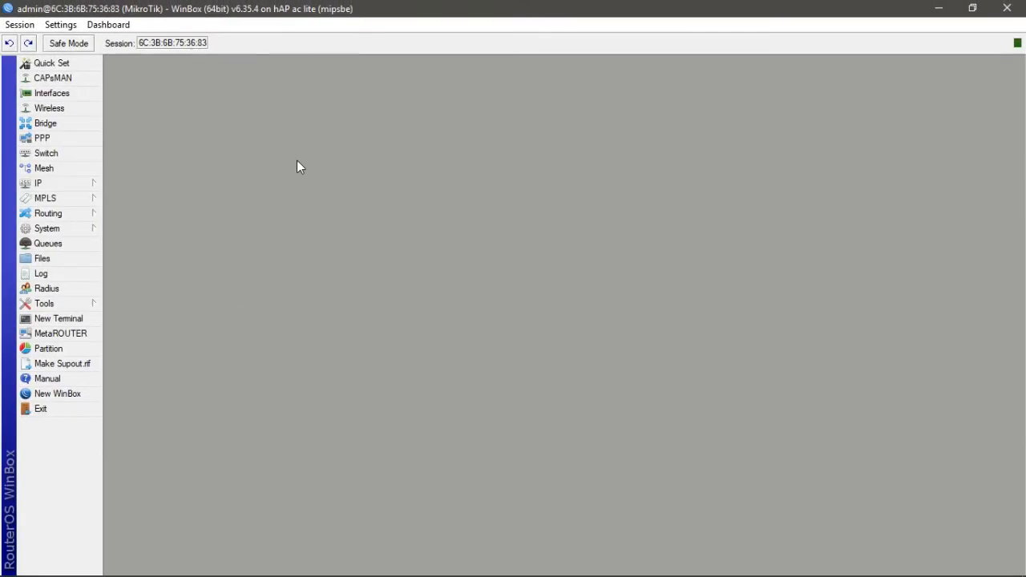
click(68, 190)
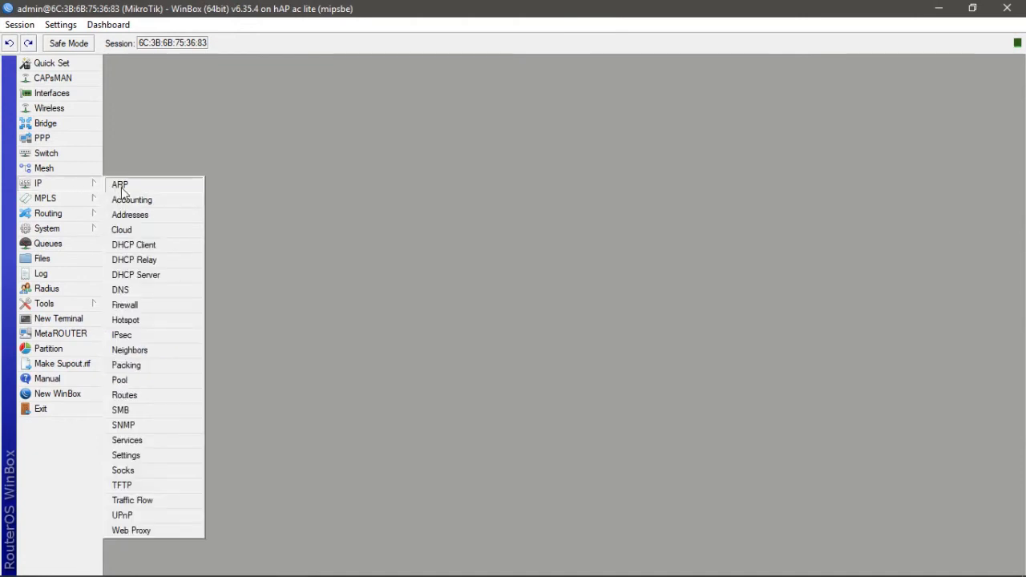
click(141, 244)
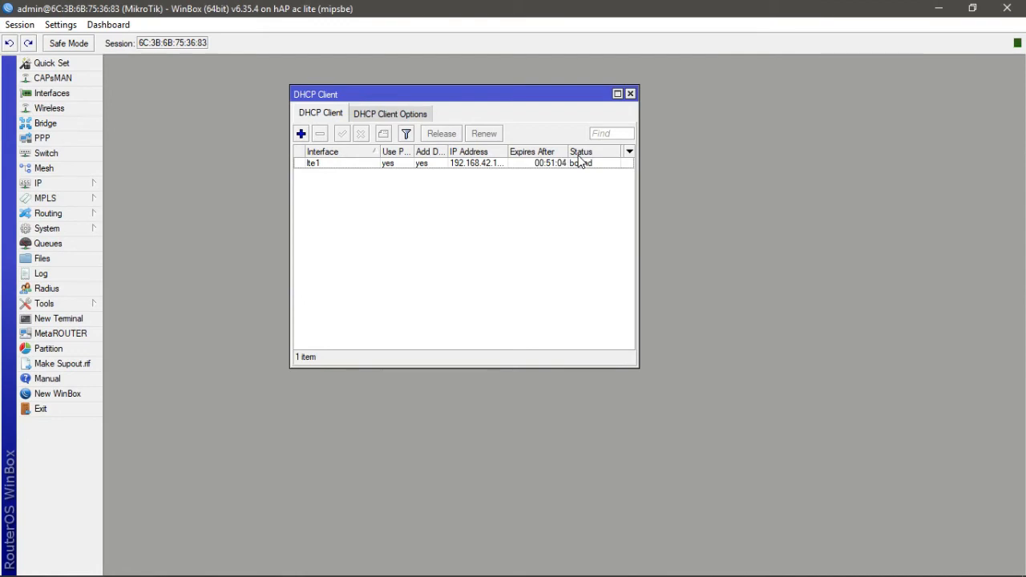
click(630, 94)
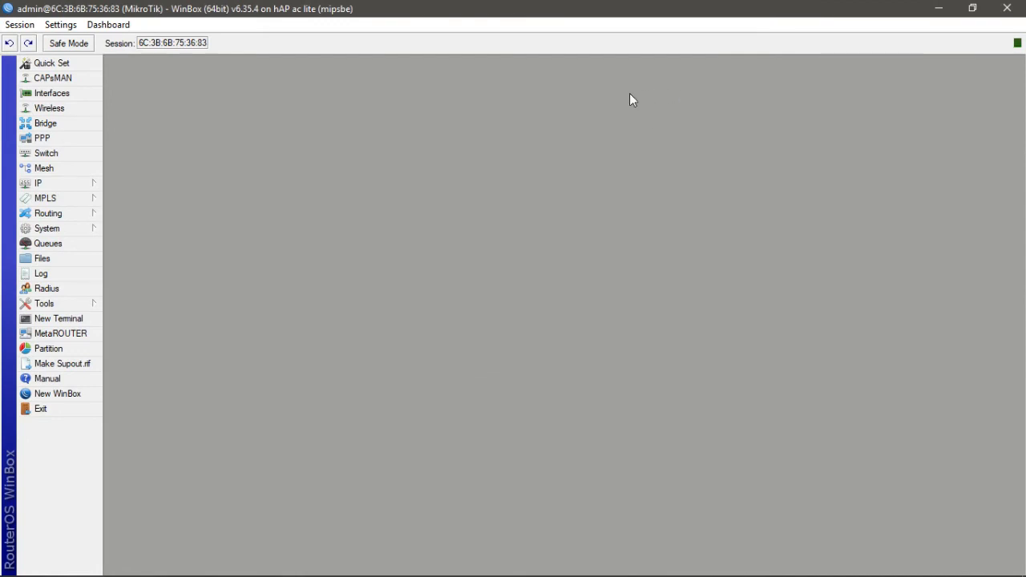
- Open a router terminal, ping 8.8.8.8, stop the ping and close the terminal
click(80, 318)
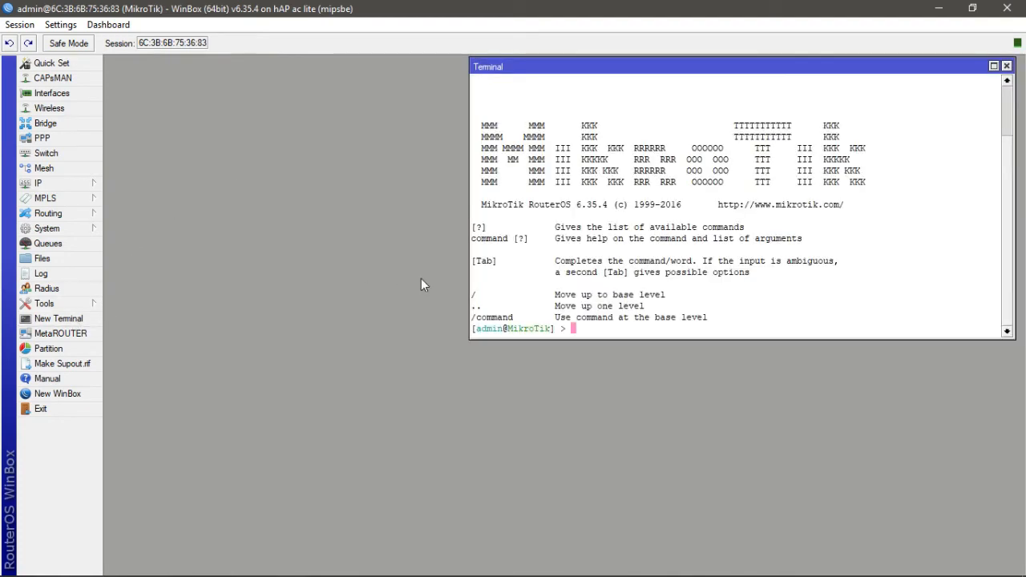
text(ping 8.8.8.8)
key(Return)
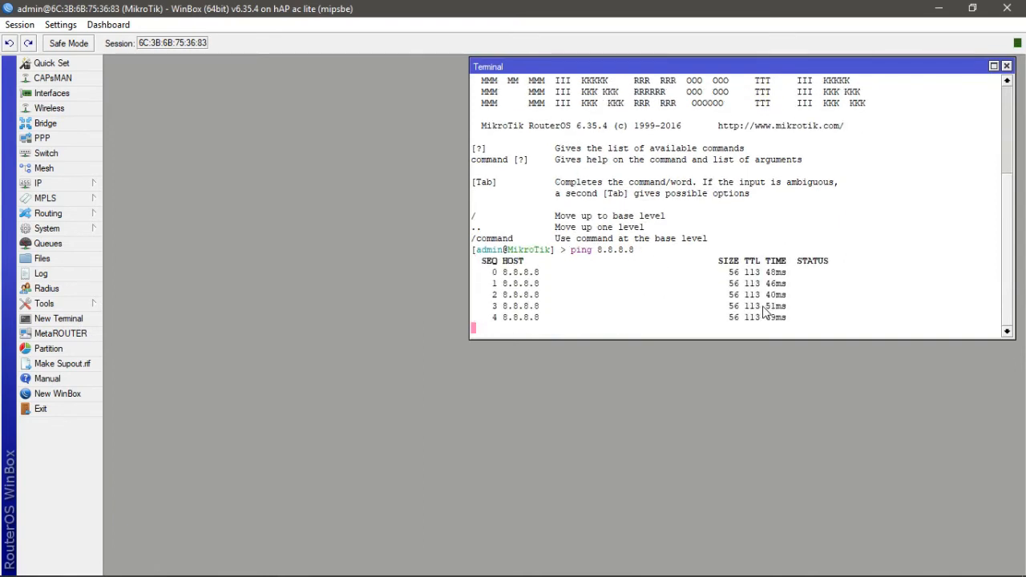
key(ctrl+c)
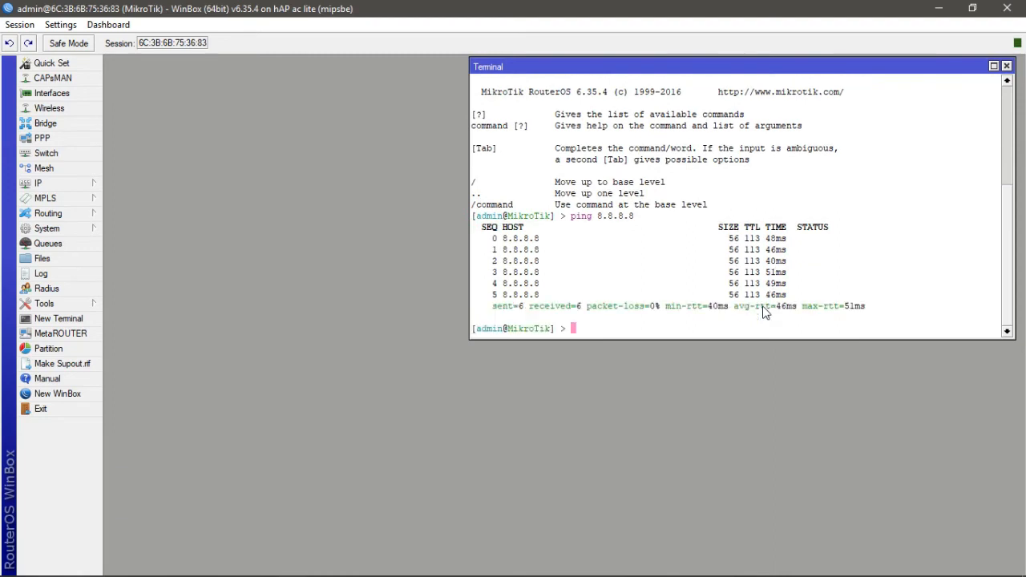
click(1007, 65)
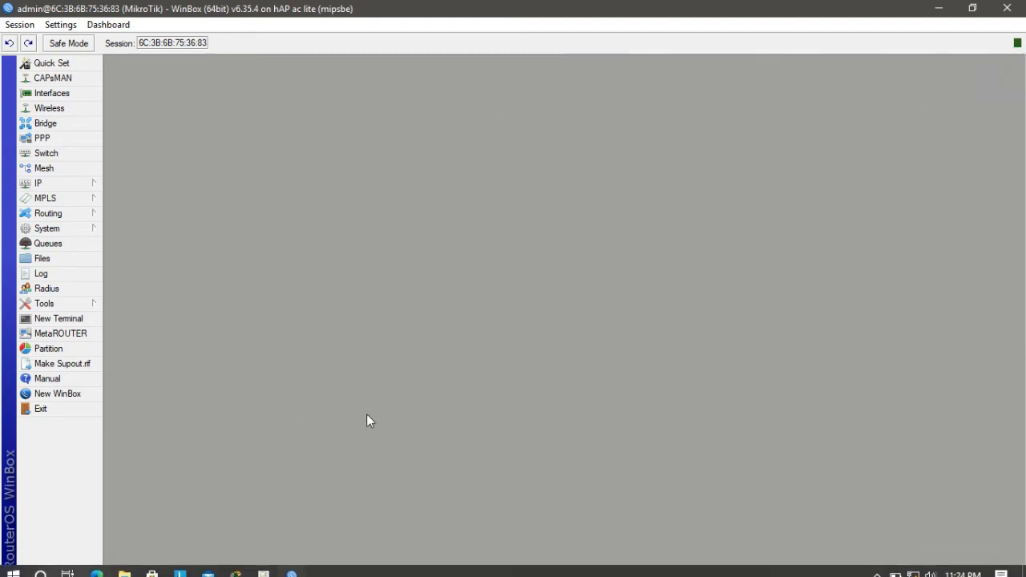
- Open a Windows command prompt on the laptop and ping 8.8.8.8, then minimize the prompt
key(super+r)
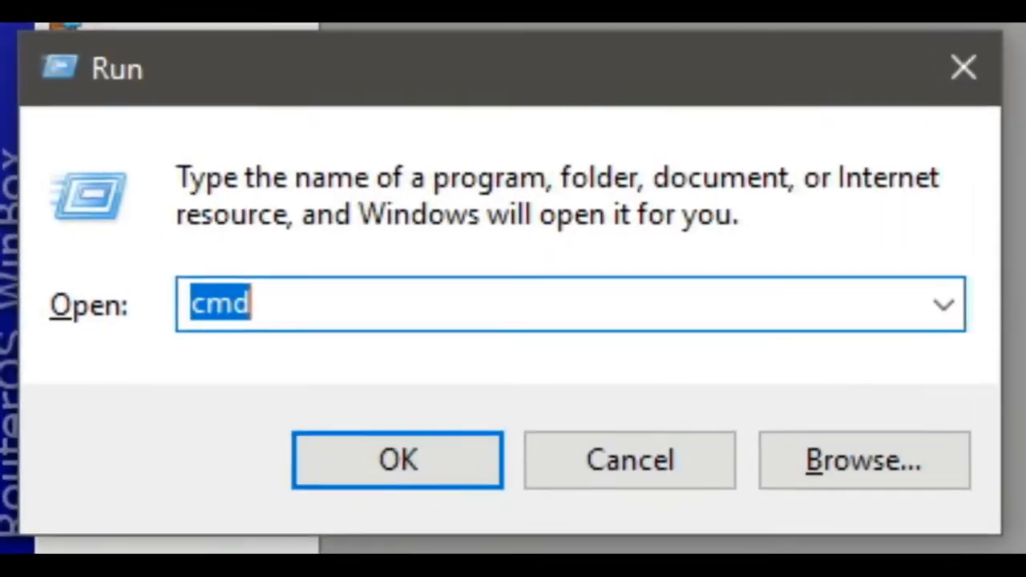
key(Return)
text(pi)
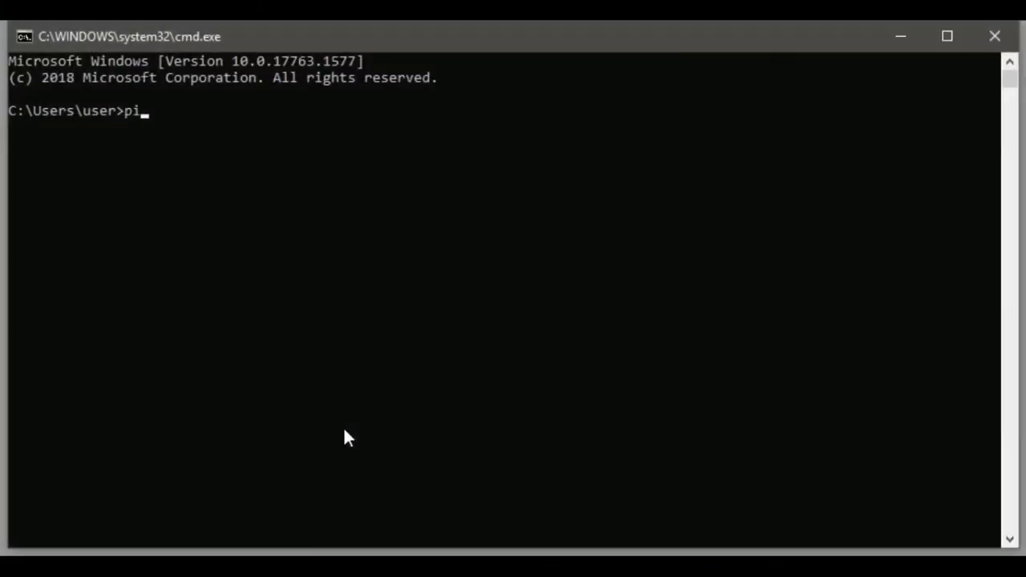
text(ng)
text(8.8.8.8)
key(Return)
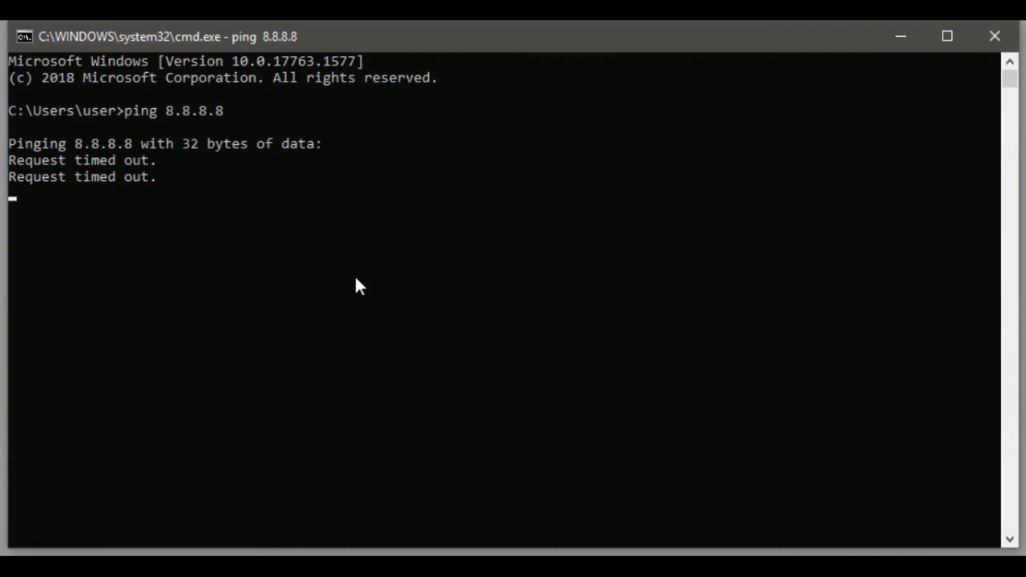
click(900, 36)
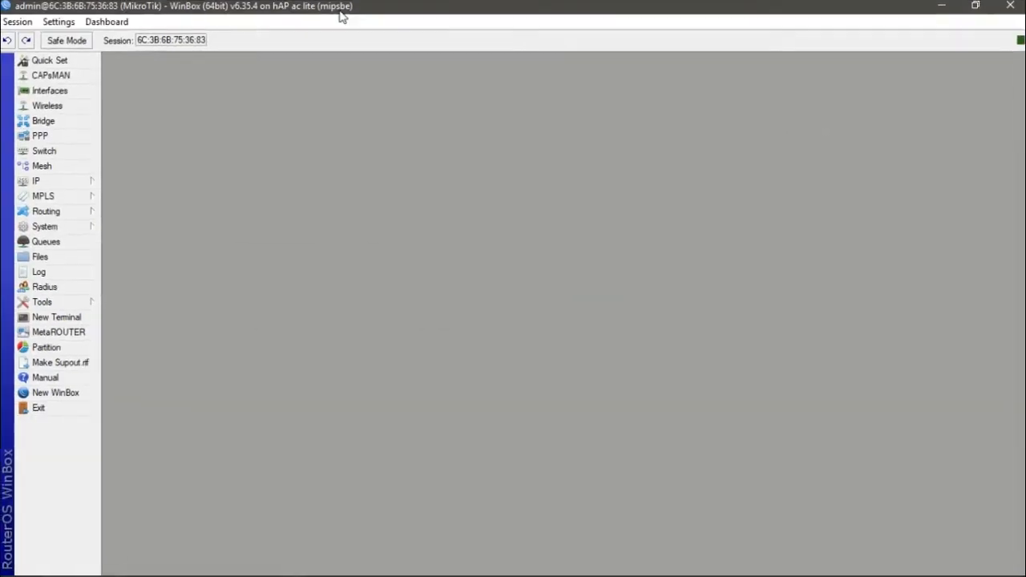
- Add a new firewall NAT rule with chain srcnat and out interface lte1
click(69, 189)
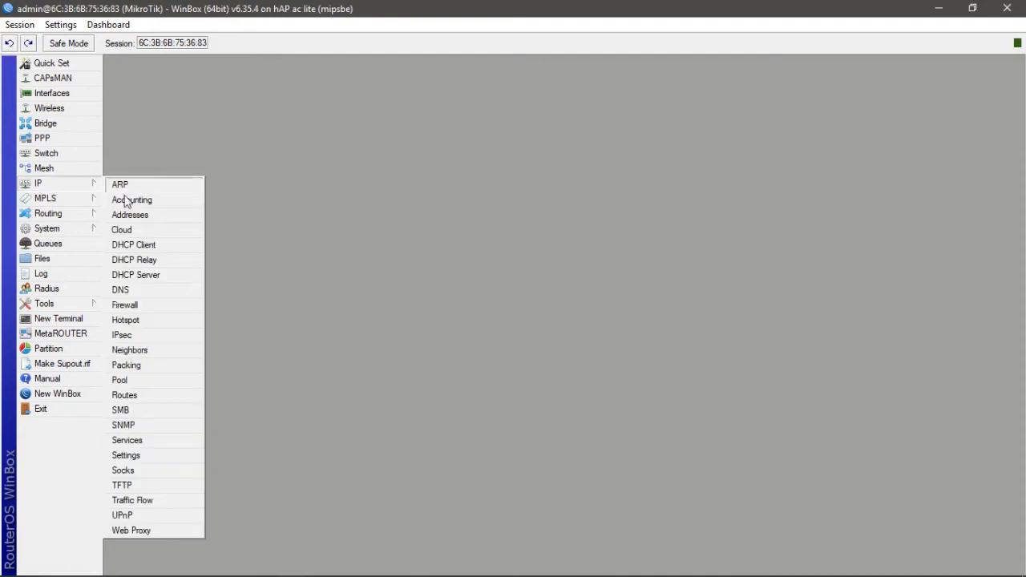
click(126, 305)
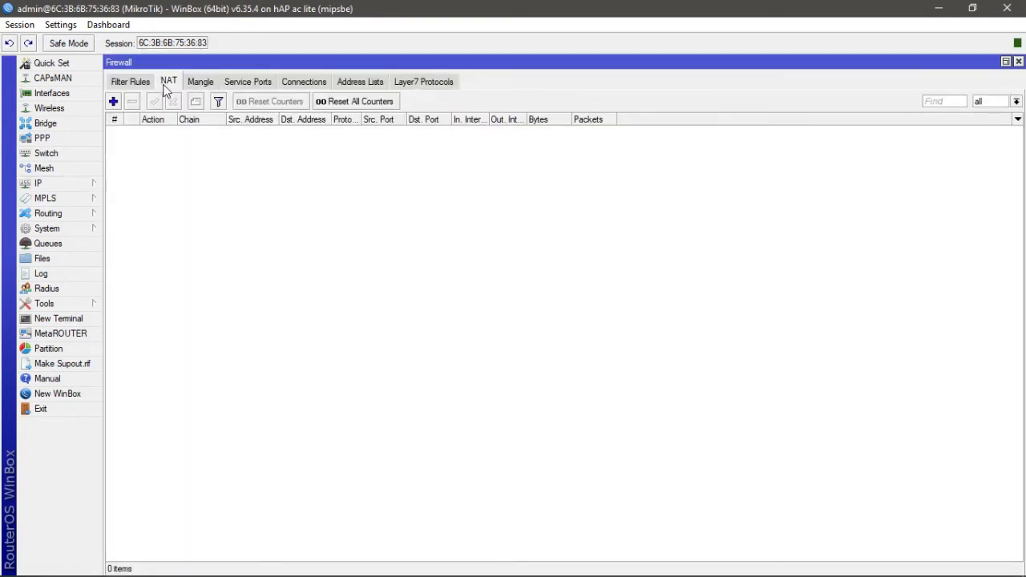
click(113, 102)
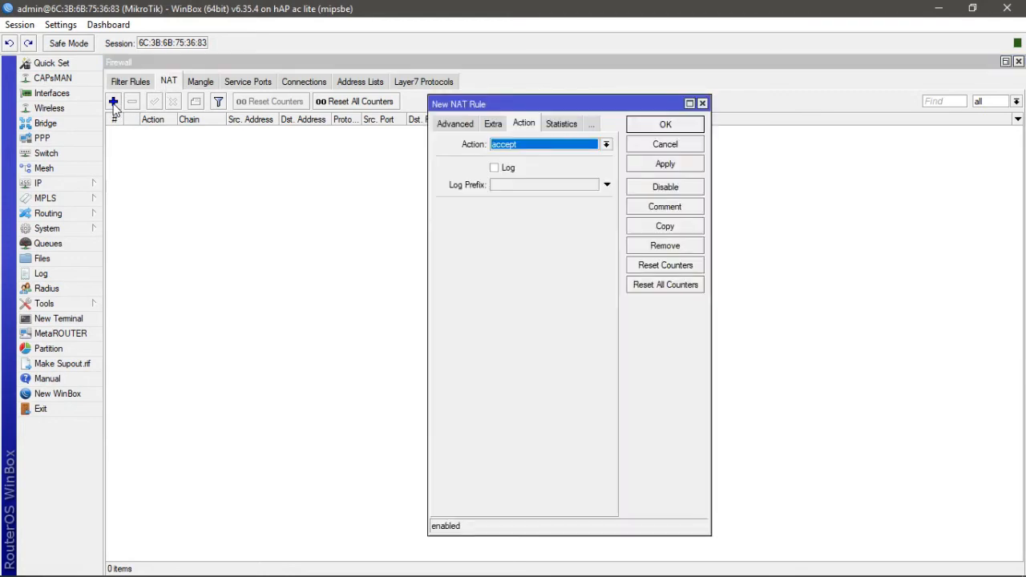
click(450, 127)
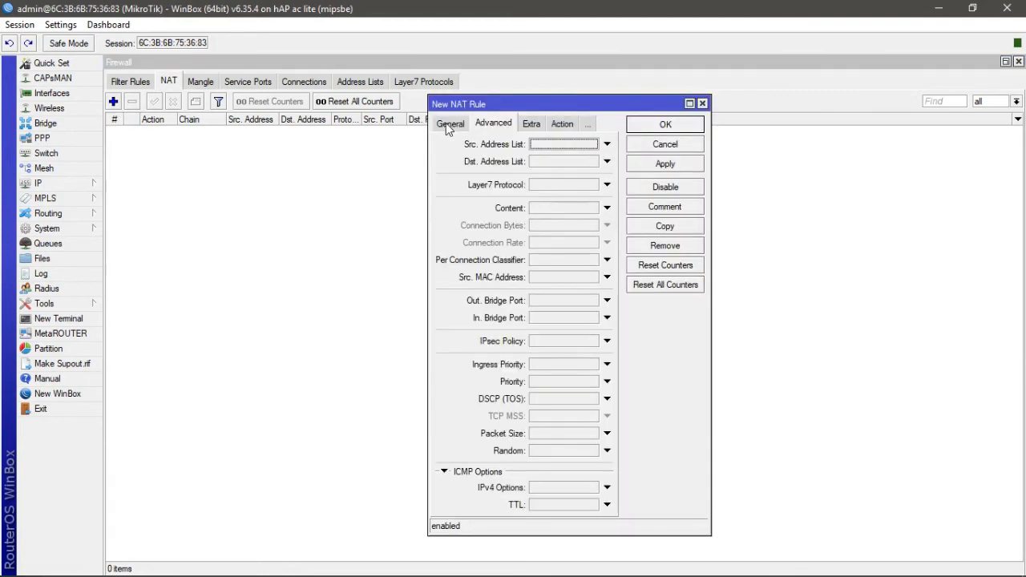
click(449, 125)
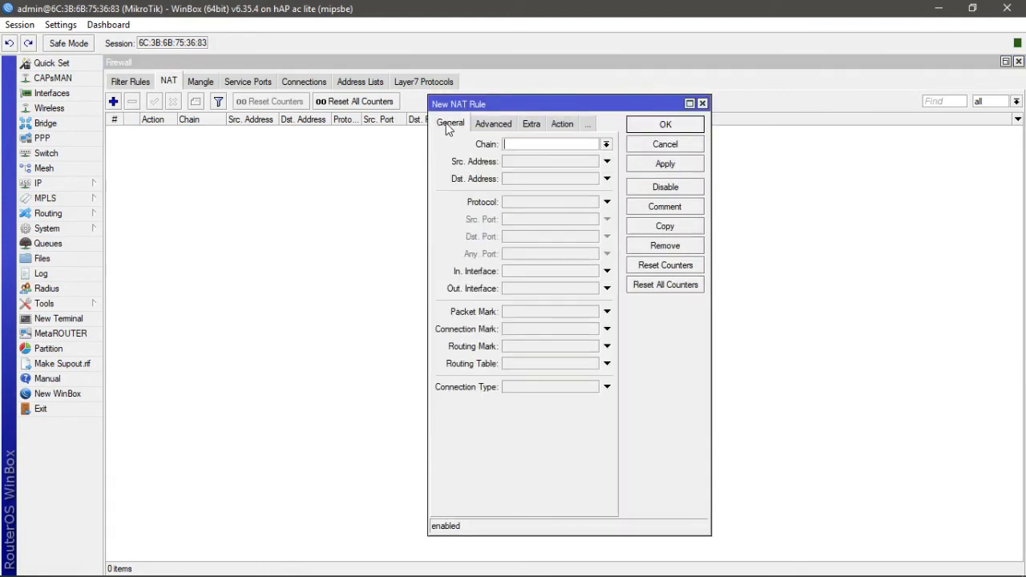
click(607, 147)
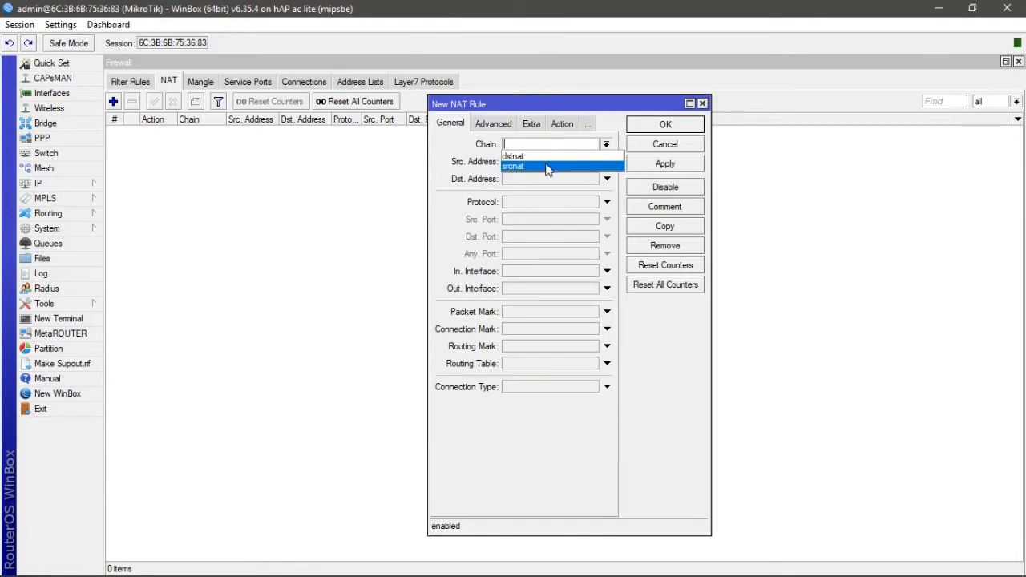
click(546, 167)
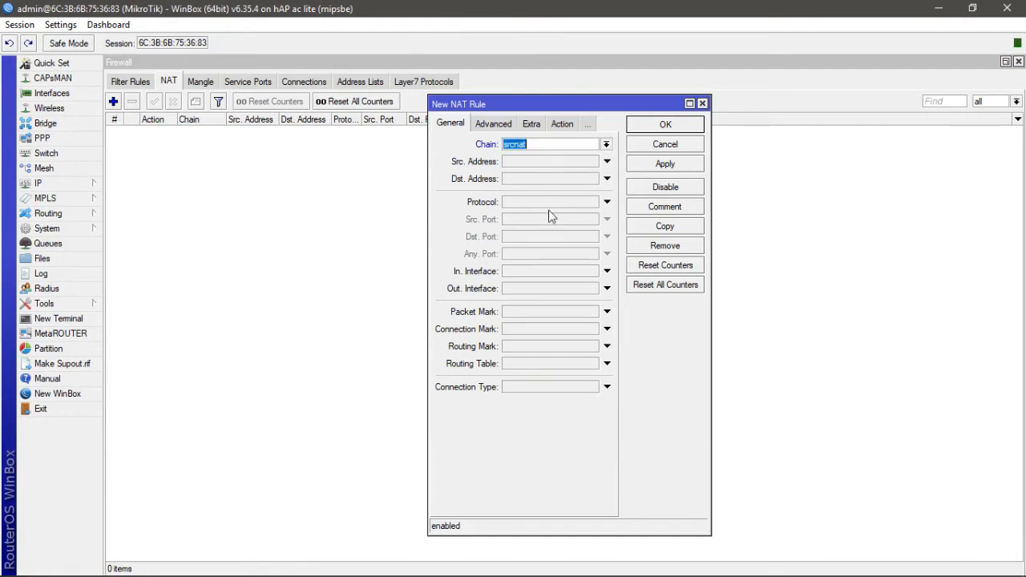
click(538, 288)
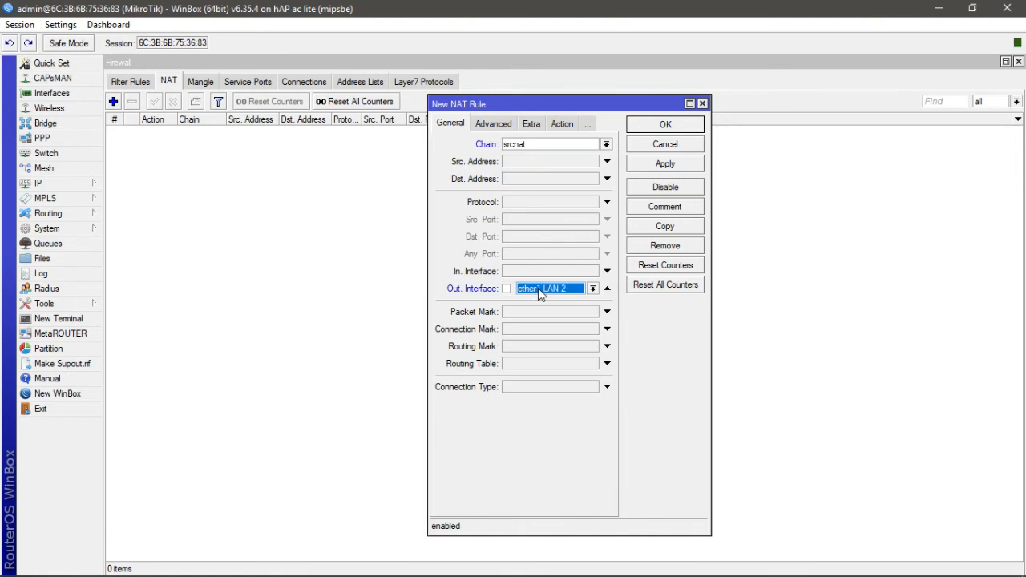
click(593, 289)
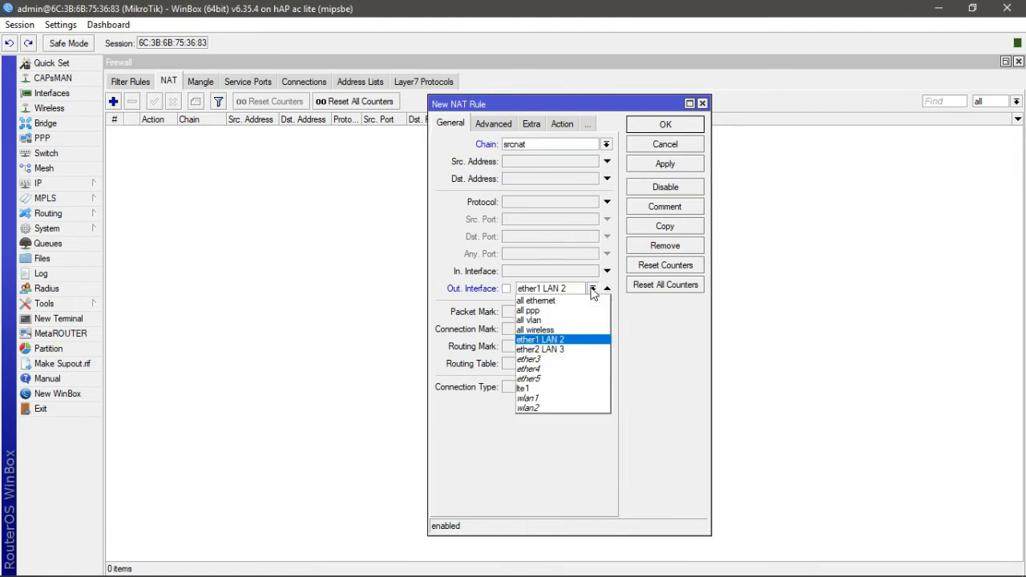
click(533, 390)
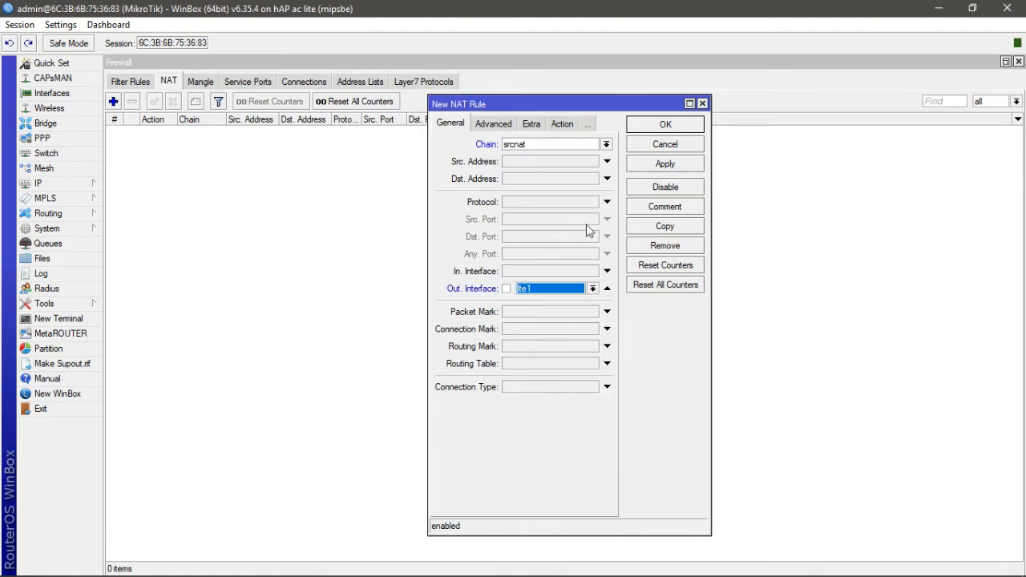
- Set the NAT rule's action to masquerade, apply and save it
click(564, 125)
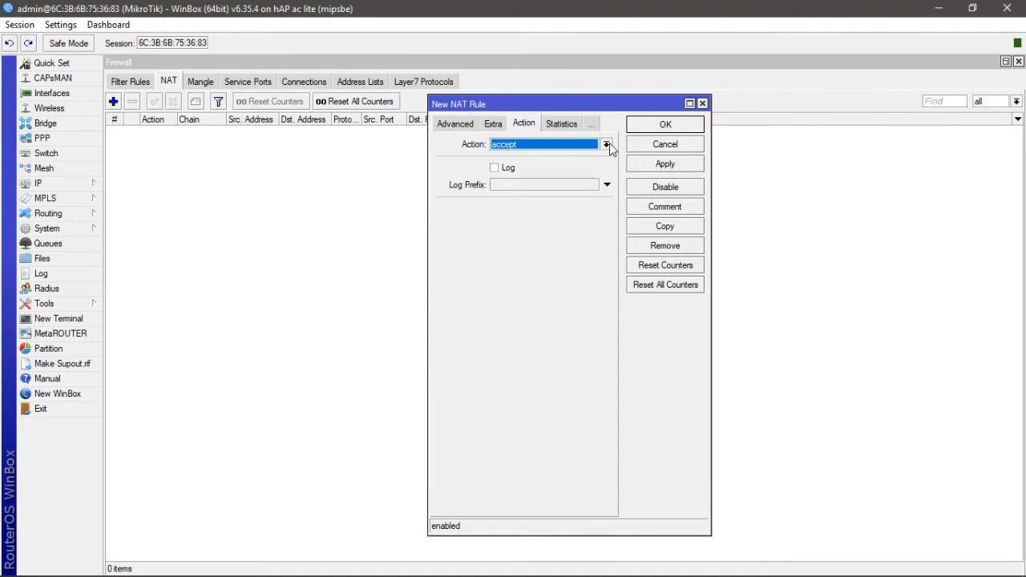
click(606, 144)
click(561, 216)
click(668, 165)
click(673, 126)
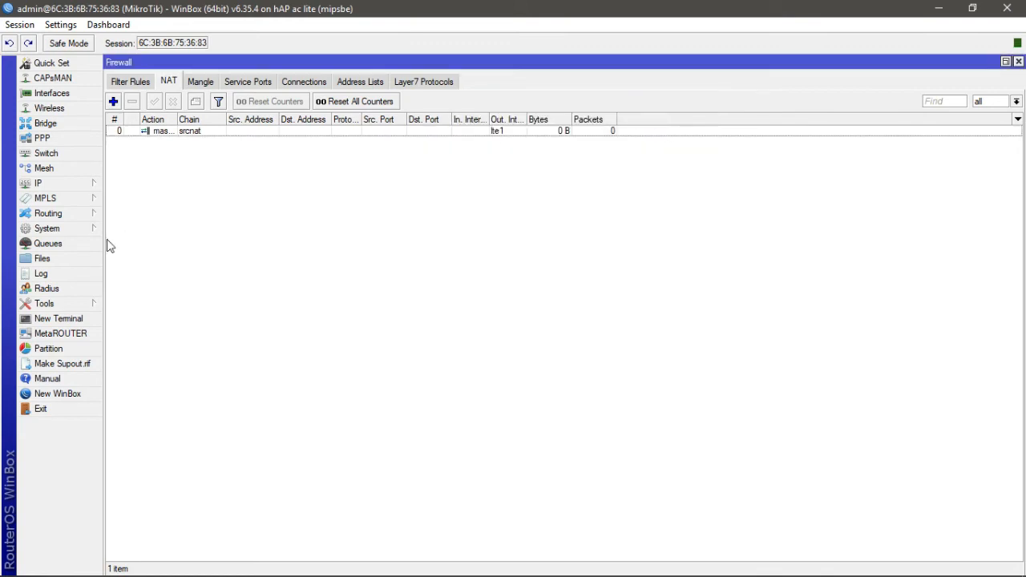
- Ping 8.8.8.8 from a new router terminal, stop it, and close the terminal and Firewall windows
click(77, 321)
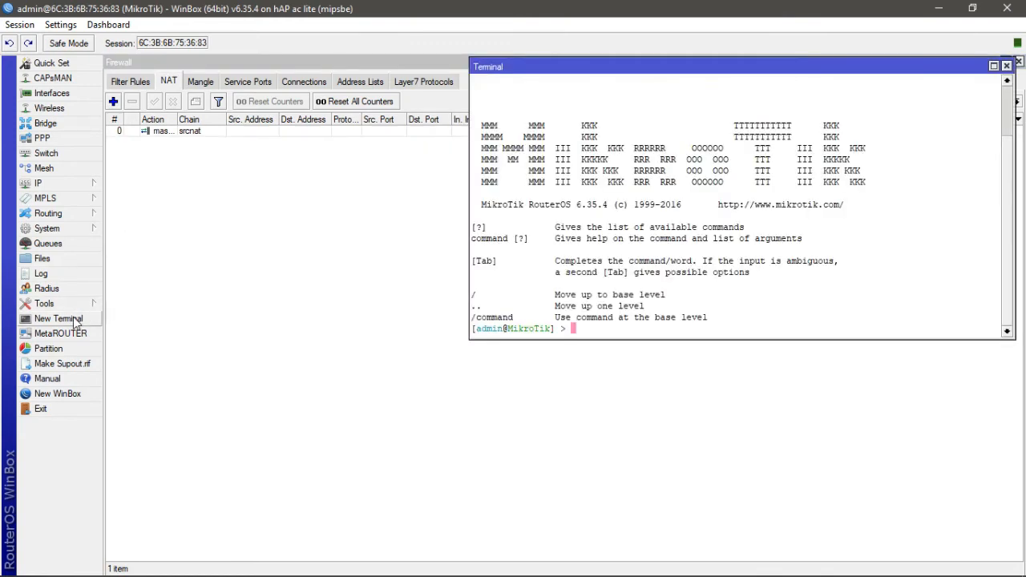
text(ping 8.8.8.8)
key(Return)
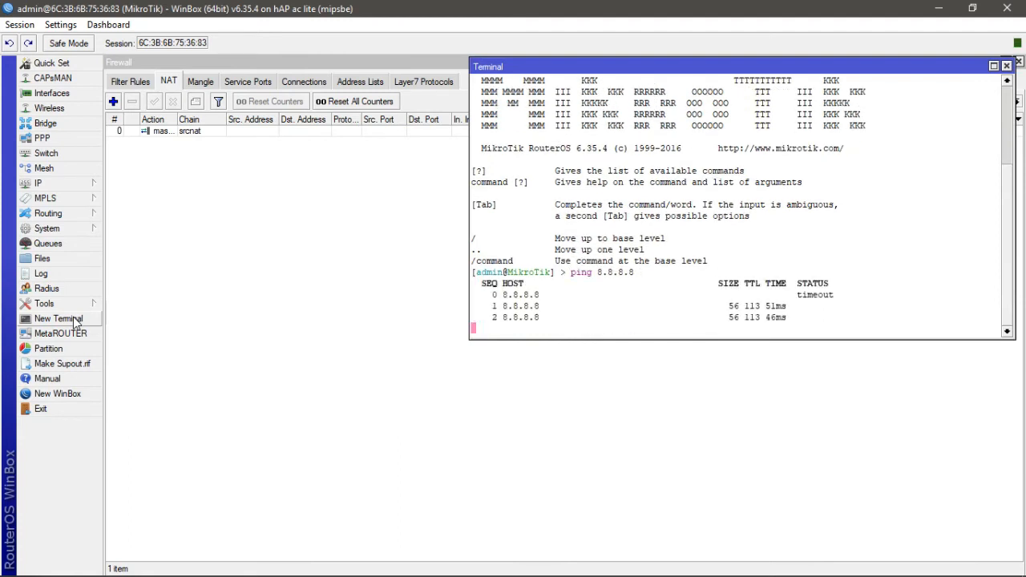
key(ctrl+c)
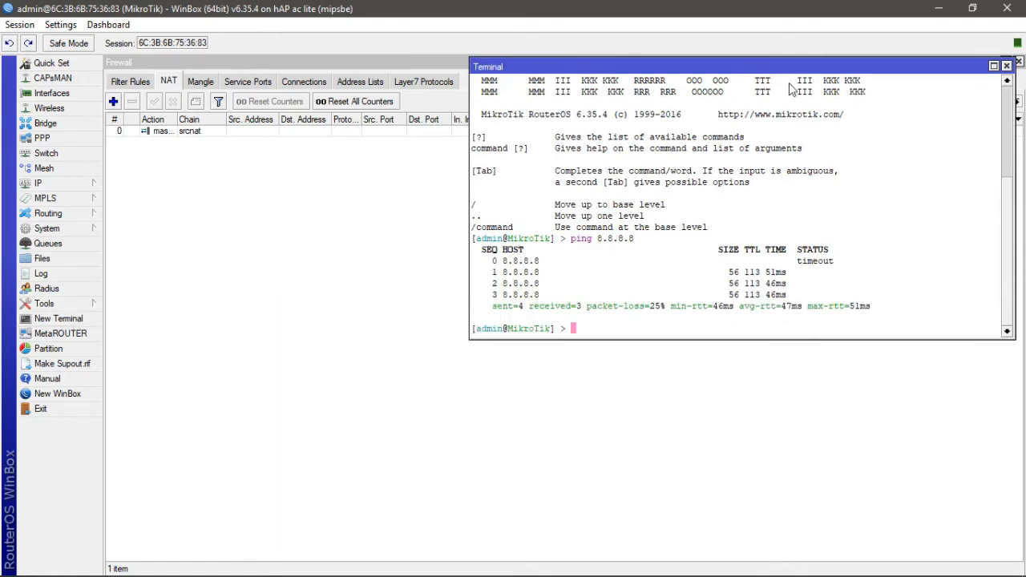
click(1006, 66)
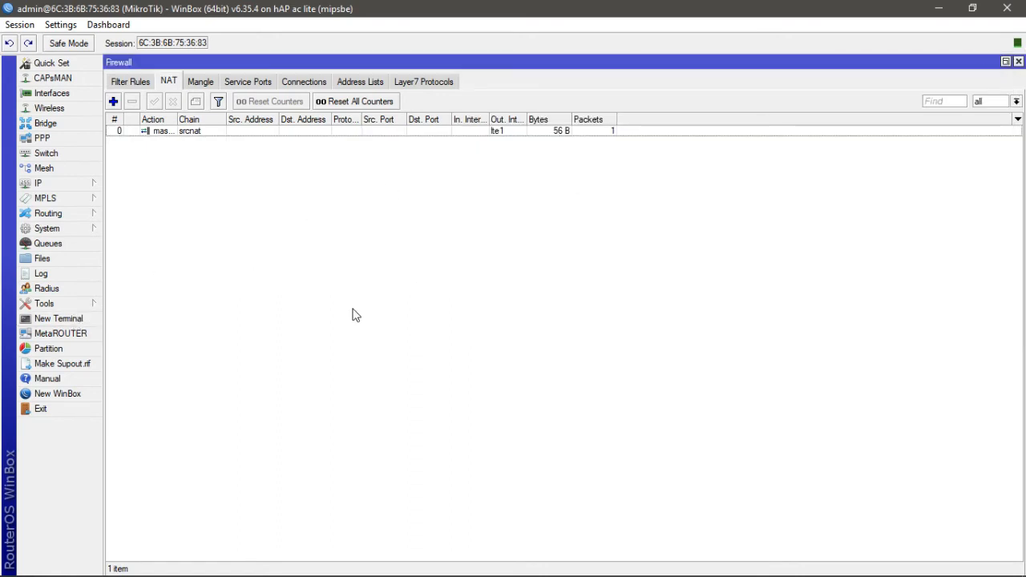
click(1017, 61)
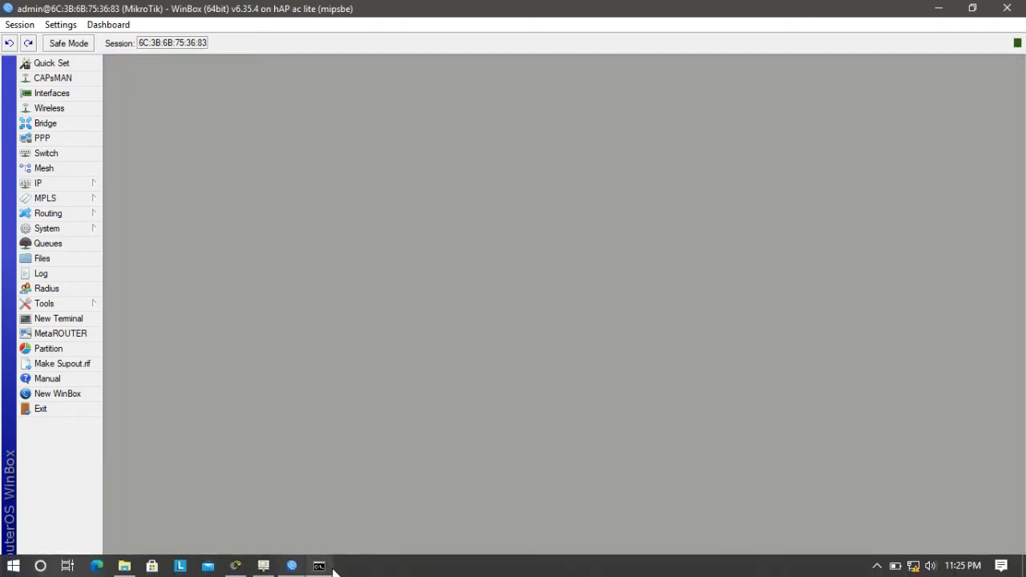
- Return to the laptop's command prompt and ping 8.8.8.8 twice
click(322, 568)
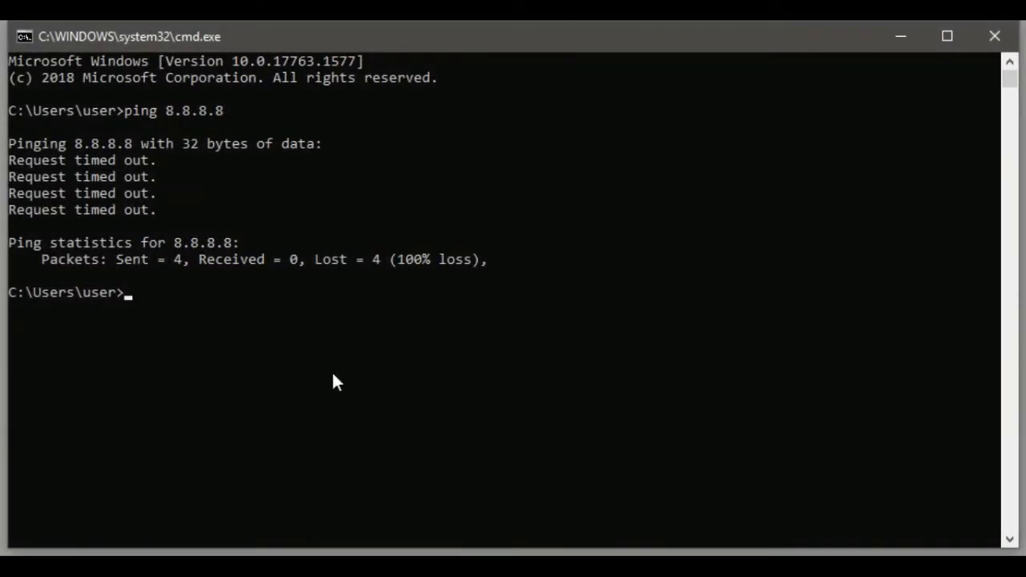
key(BackSpace)
text(ping 8.8.8.8)
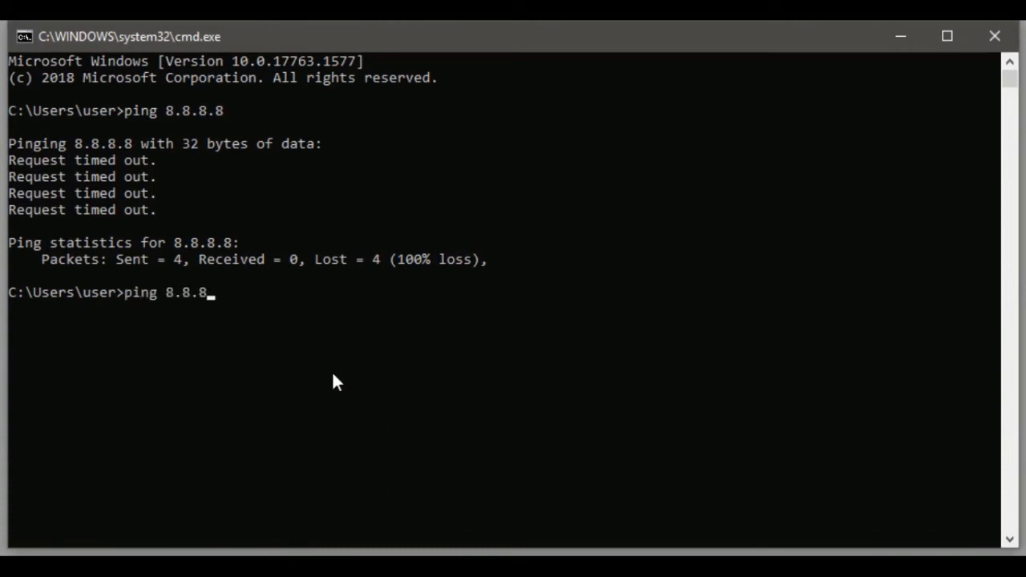
key(Return)
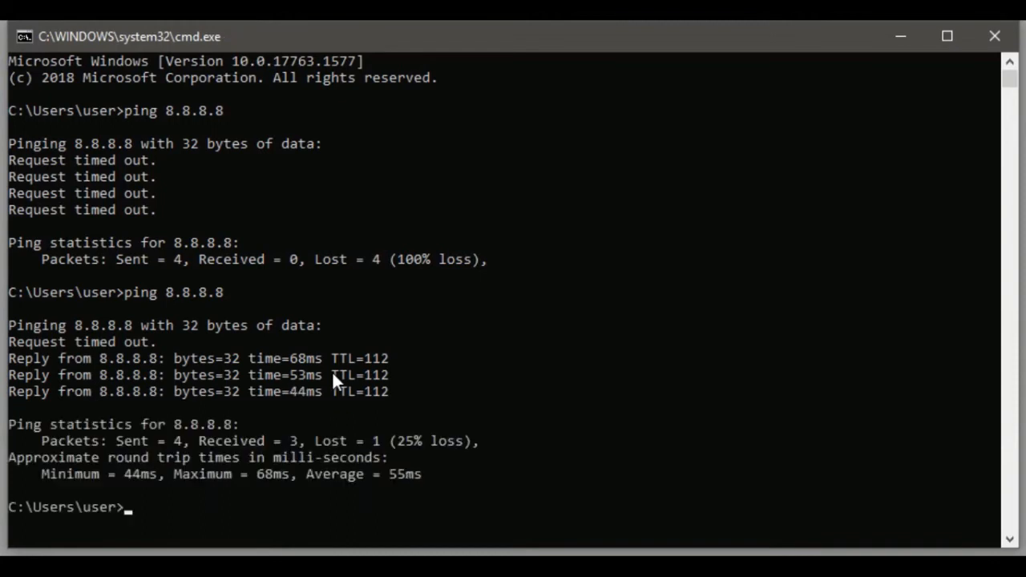
key(Up)
key(Return)
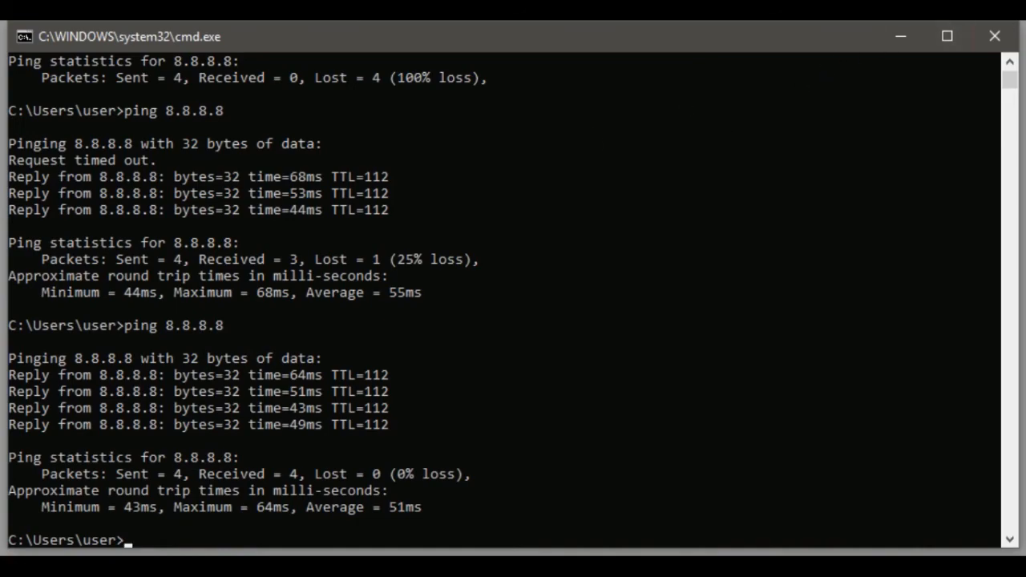
- Close the command prompt and launch Google Chrome from the desktop
click(995, 37)
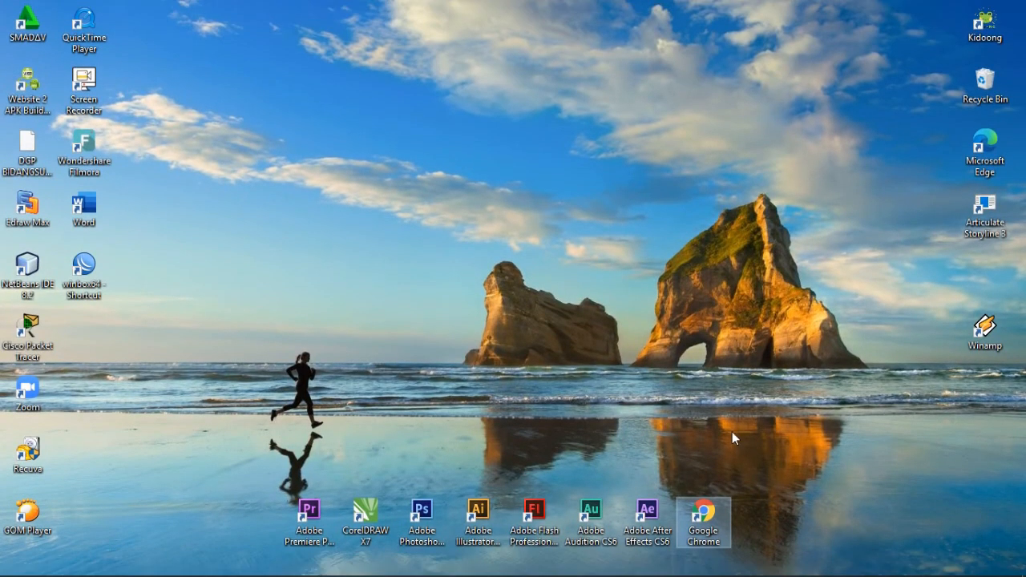
double_click(703, 517)
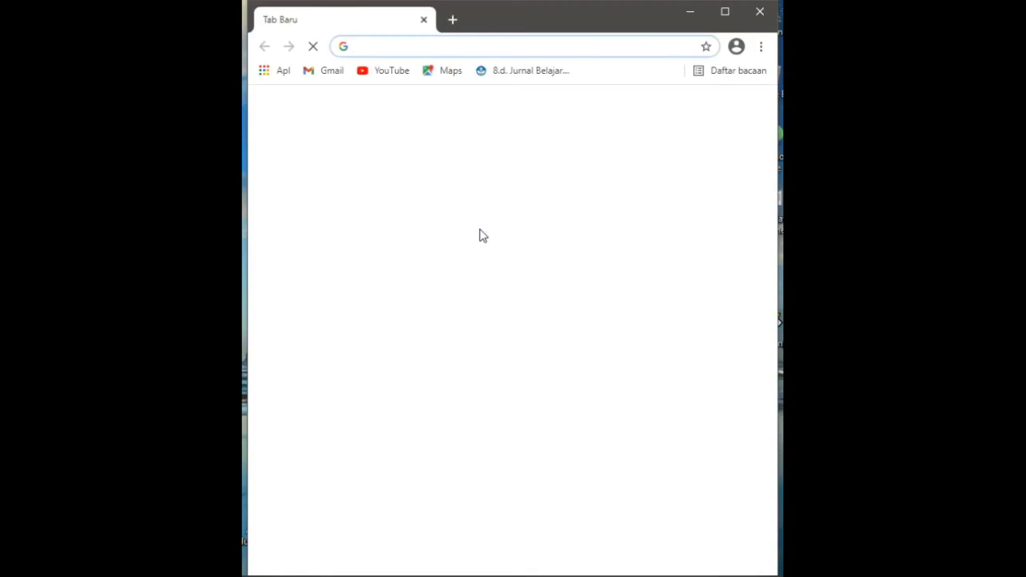
- Search Google for sukses in the browser to test the laptop's internet access
click(420, 321)
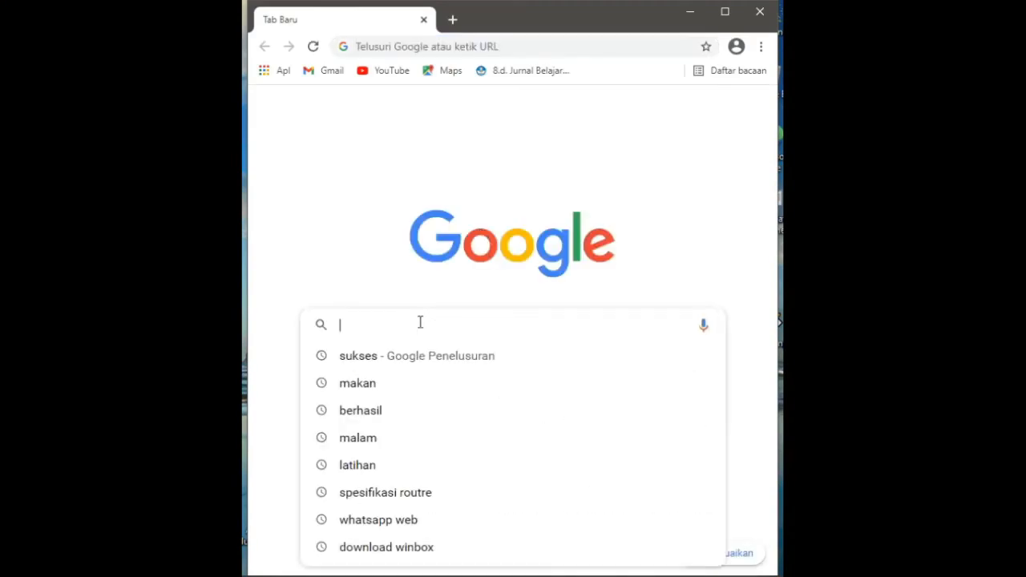
text(sukses)
key(Return)
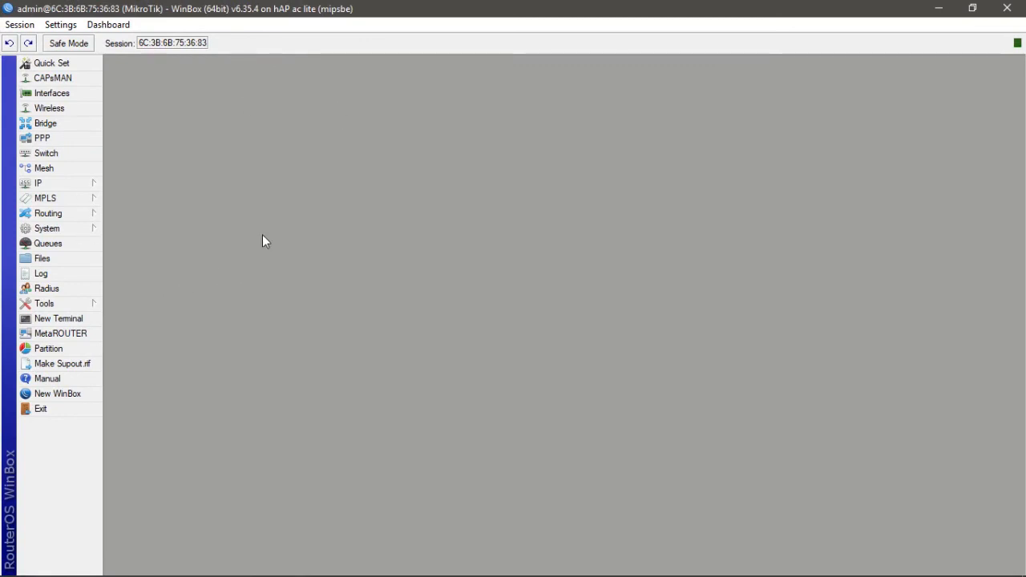
- Open the router's DNS settings, set the server to 8.8.8.8, allow remote requests, apply and close
click(73, 186)
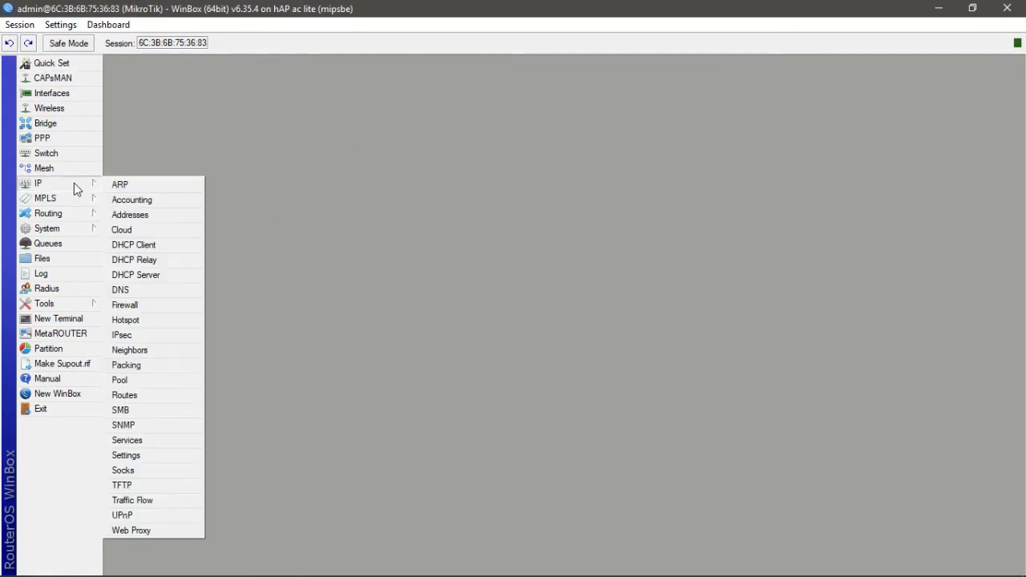
click(144, 290)
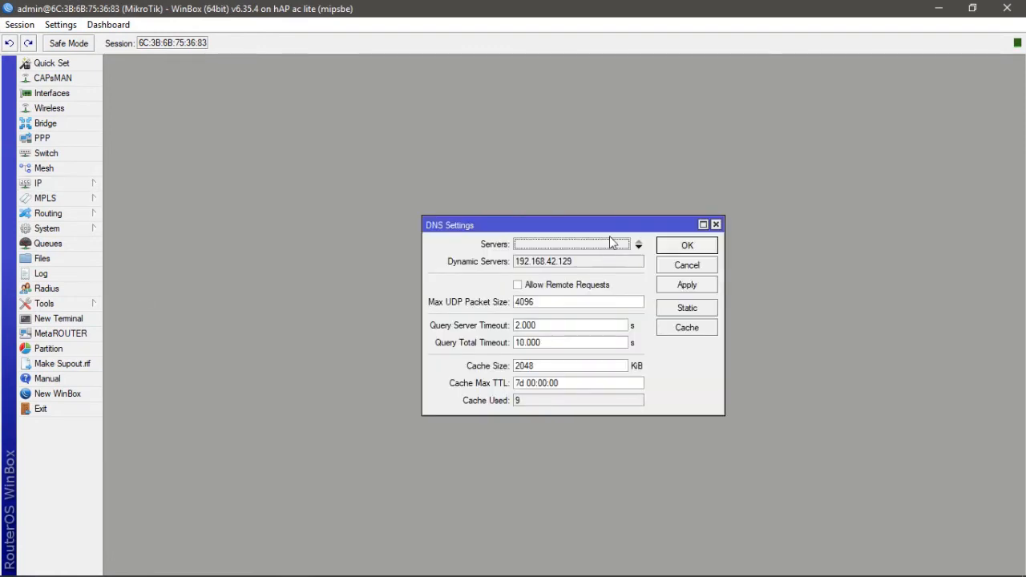
drag(625, 221, 497, 102)
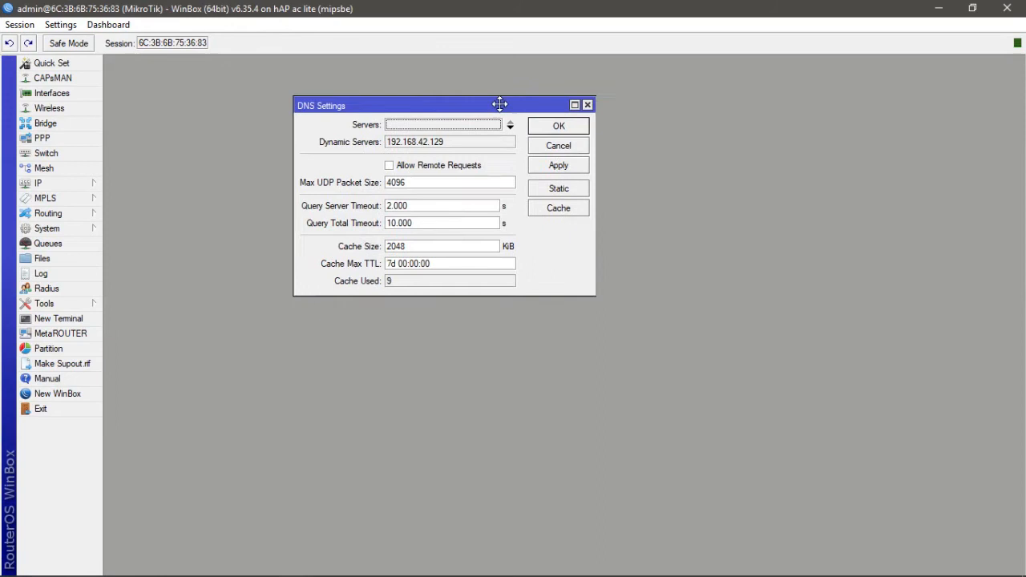
click(432, 124)
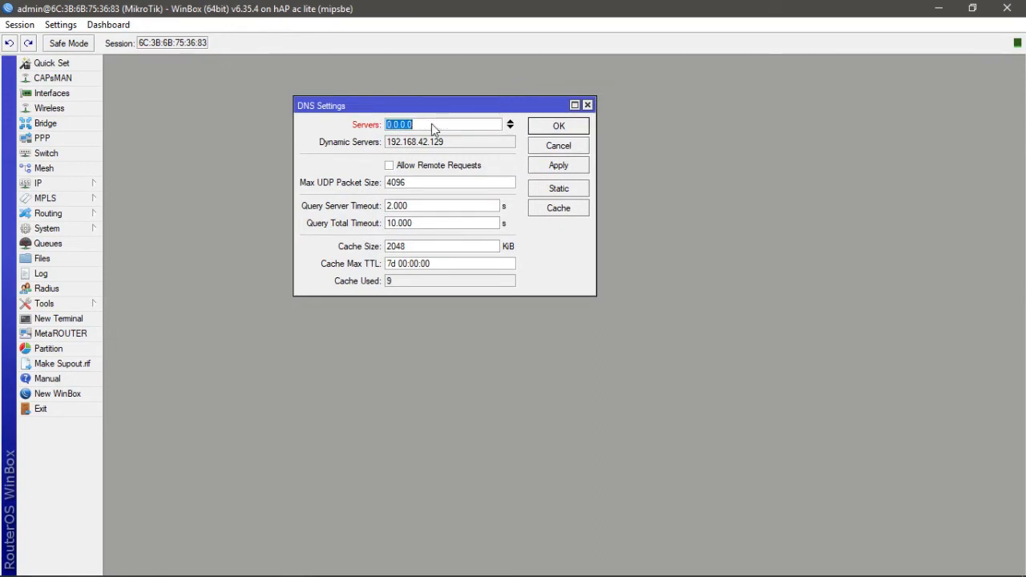
text(8.8.8.8)
click(391, 166)
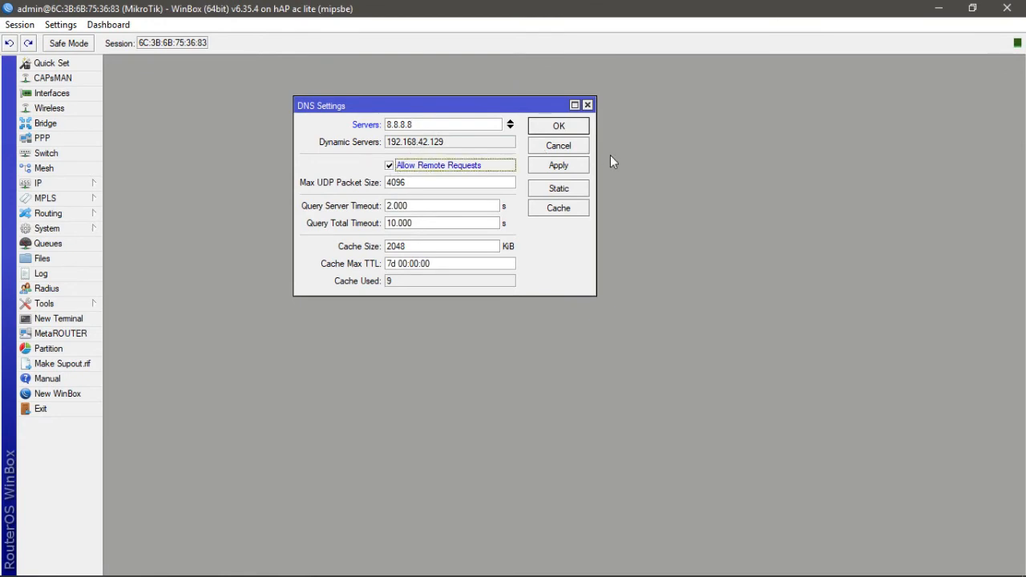
click(565, 169)
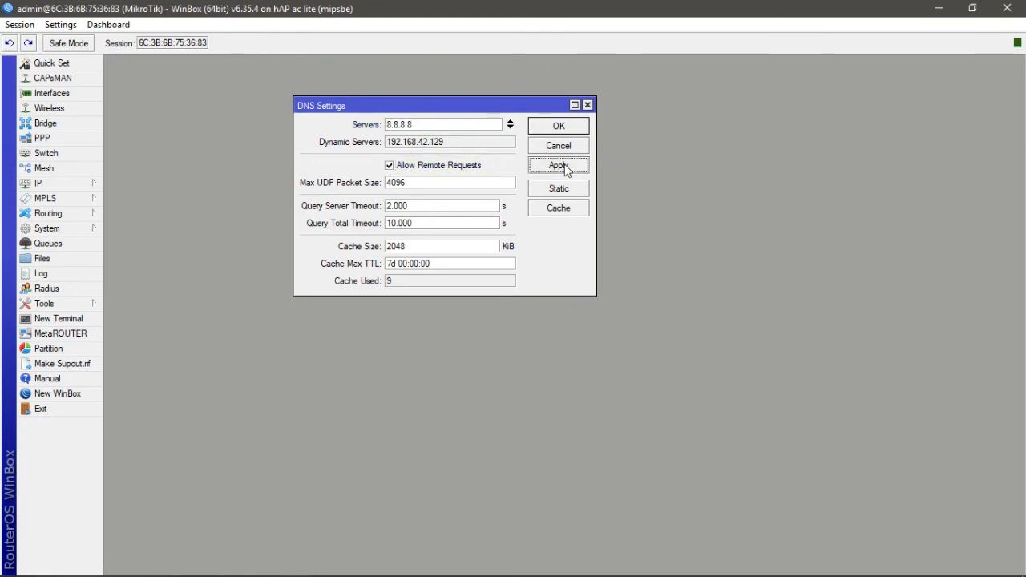
click(561, 128)
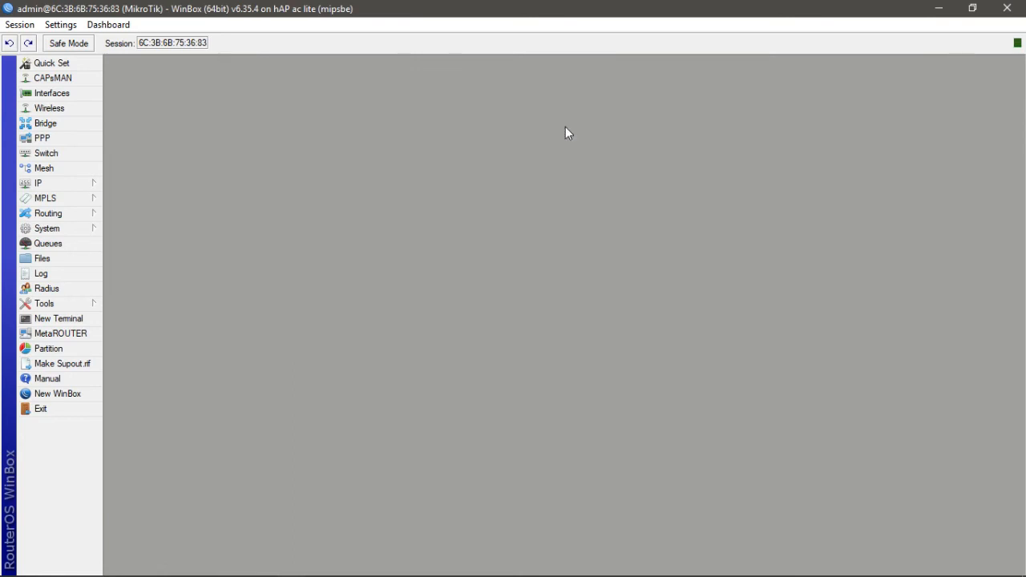
- Ping 8.8.8.8 from a new router terminal and close the terminal
mouse_move(562, 576)
click(69, 320)
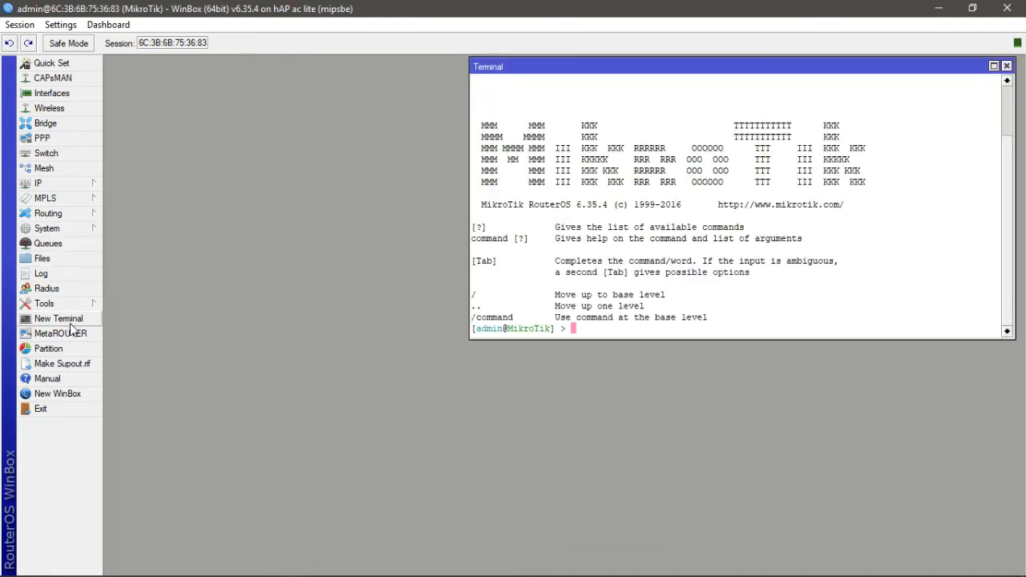
text(ping 8.8.8.)
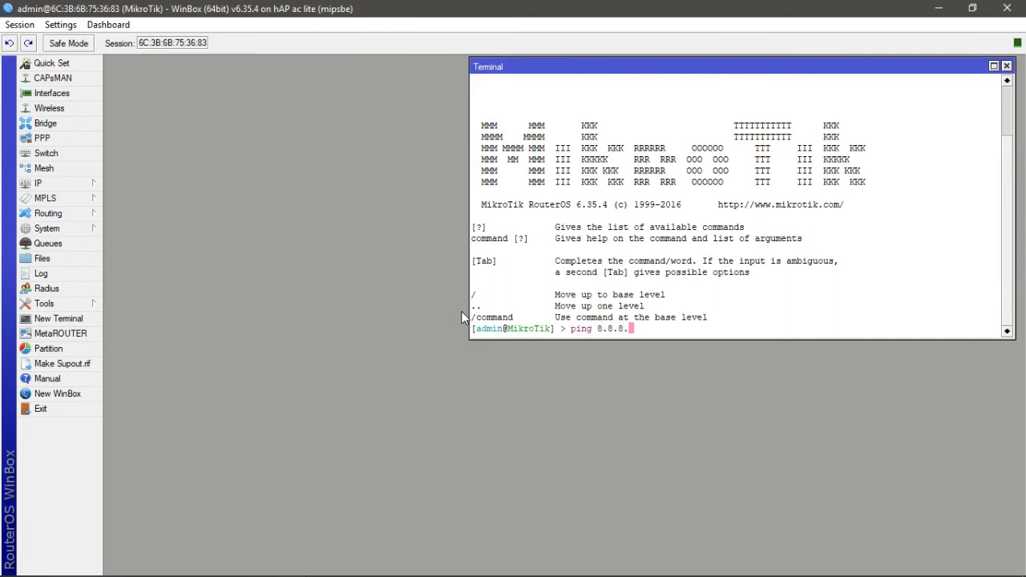
text(8)
key(Return)
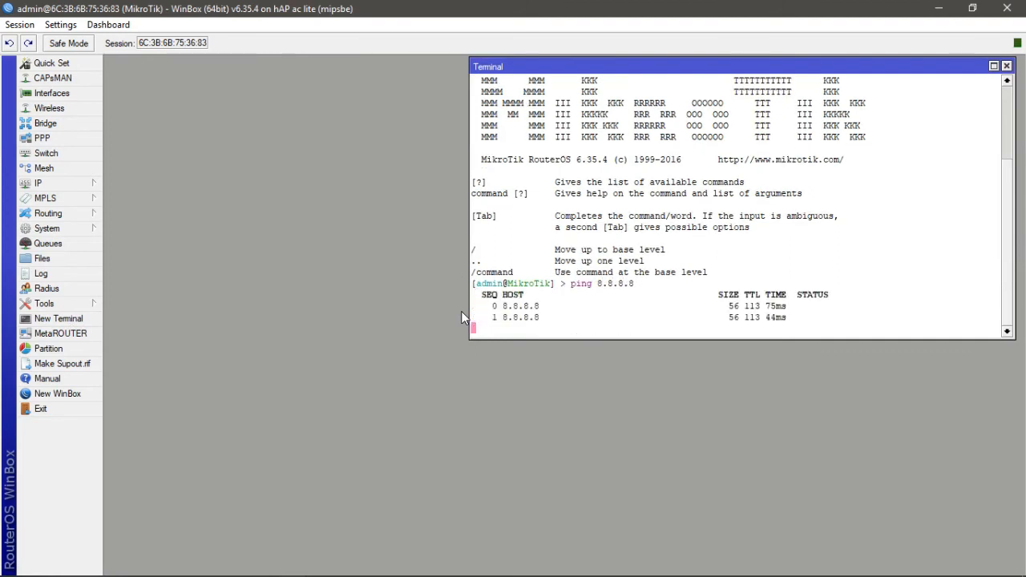
click(1007, 67)
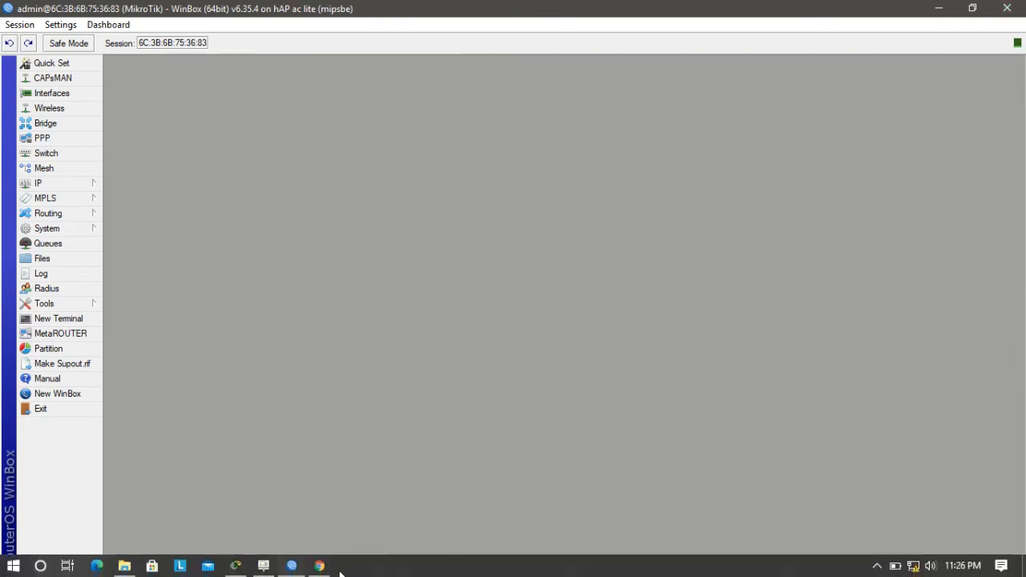
- Return to Chrome, open a fresh tab in place of the old one, and search Google for sukses again
click(319, 566)
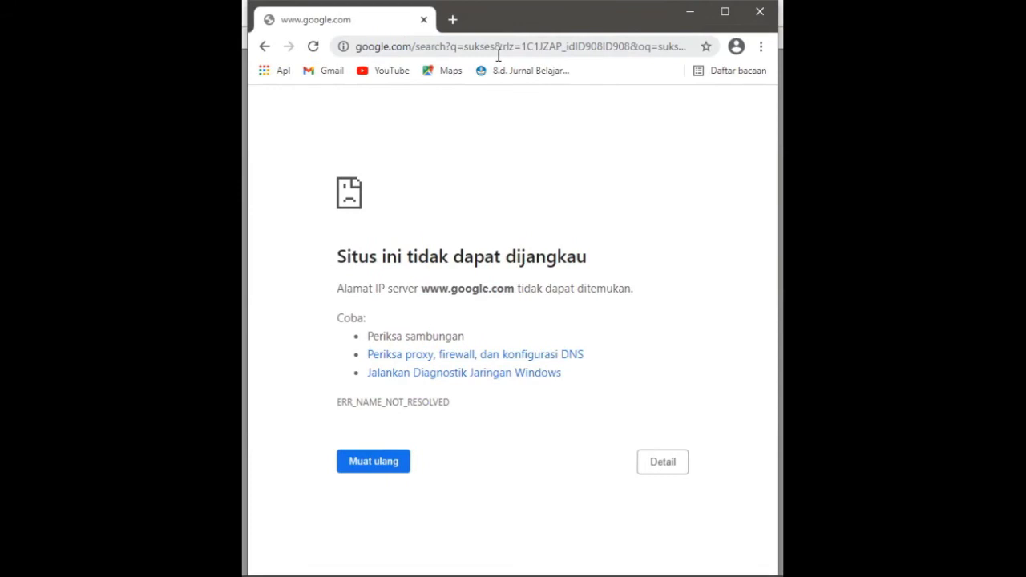
click(454, 19)
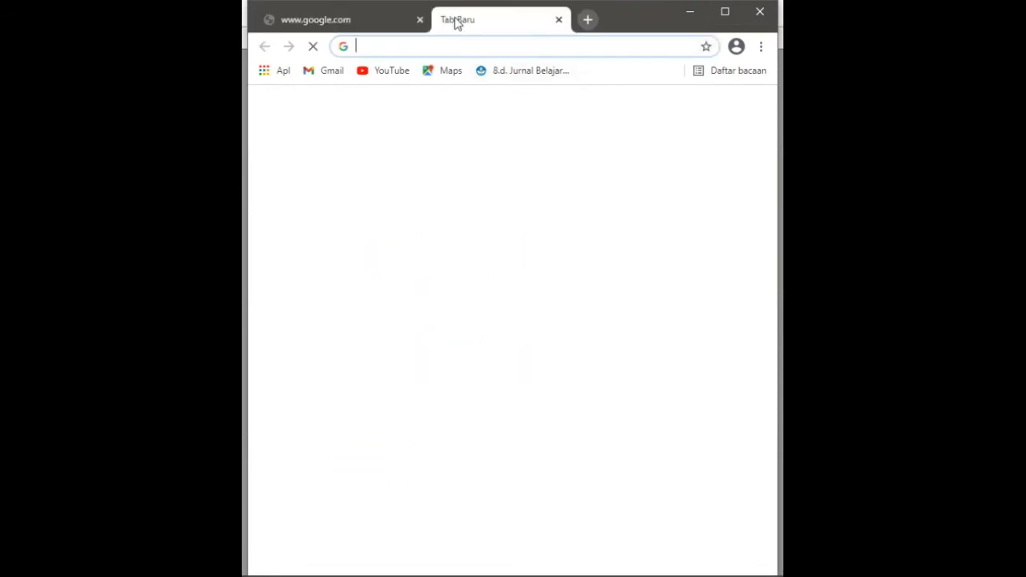
click(419, 19)
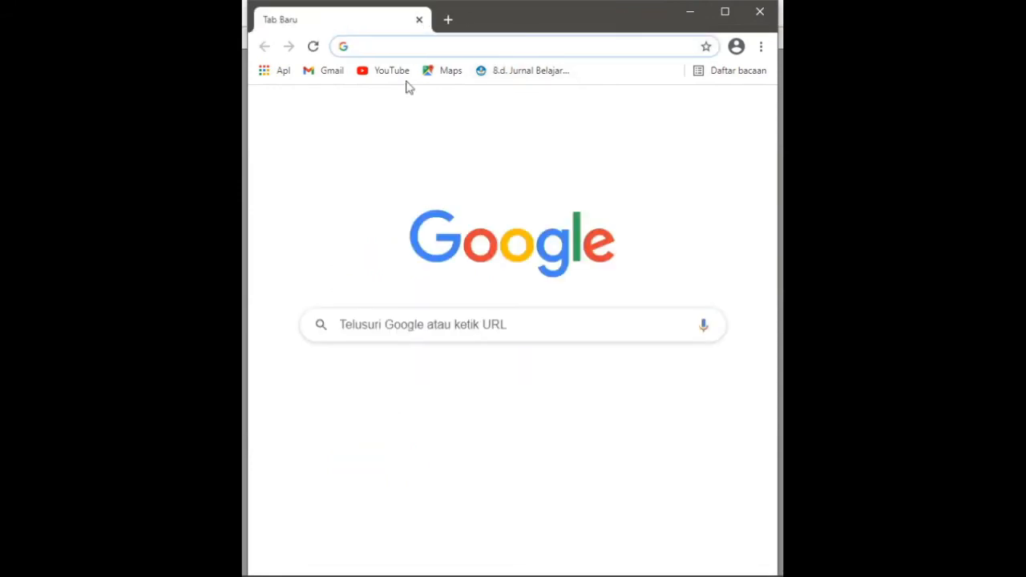
click(400, 321)
text(sukss)
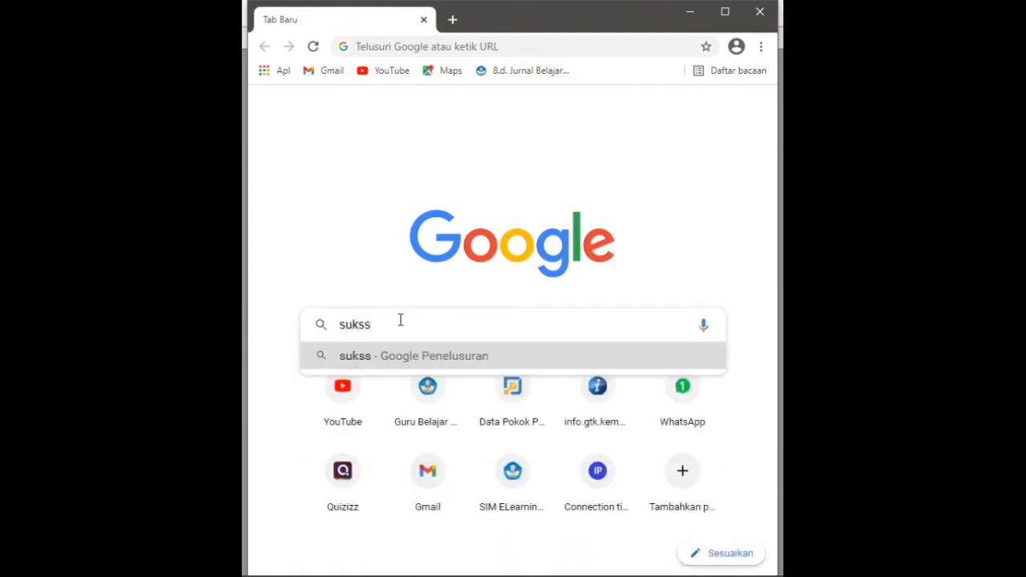
key(BackSpace)
text(e)
key(Return)
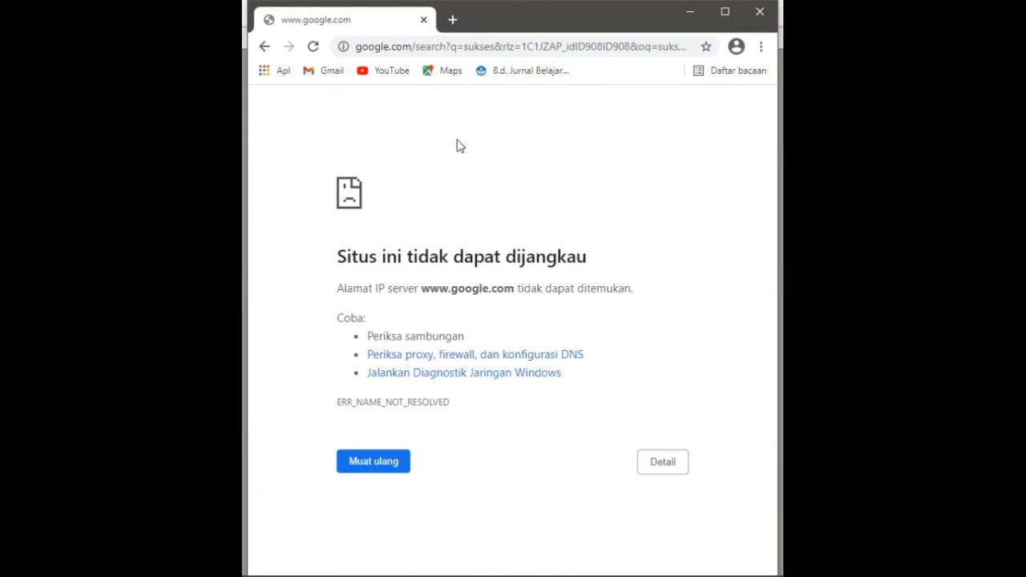
- Set the laptop Ethernet adapter's preferred IPv4 DNS server to 8.8.8.8, confirm, and close the network windows
mouse_move(664, 571)
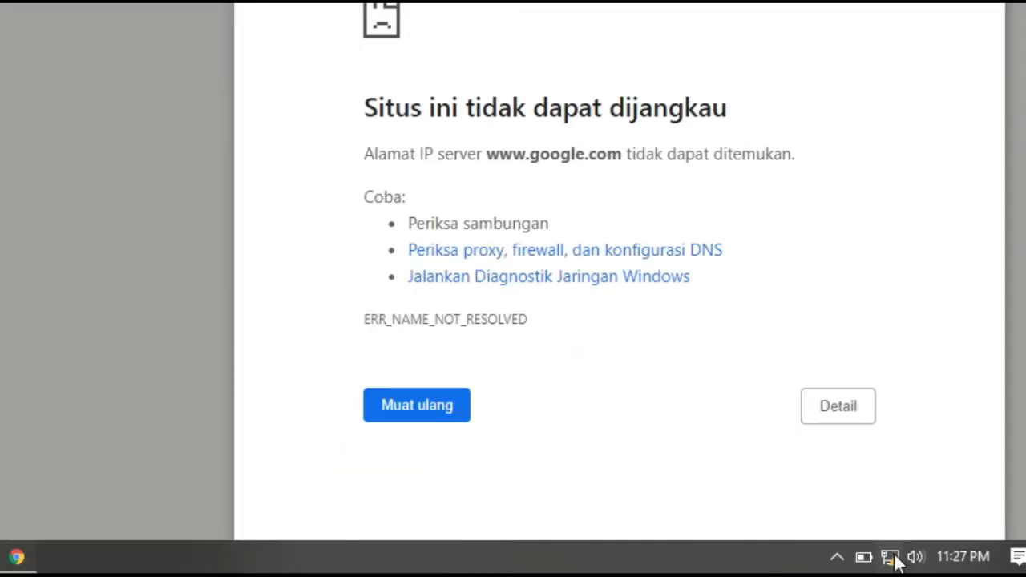
click(699, 567)
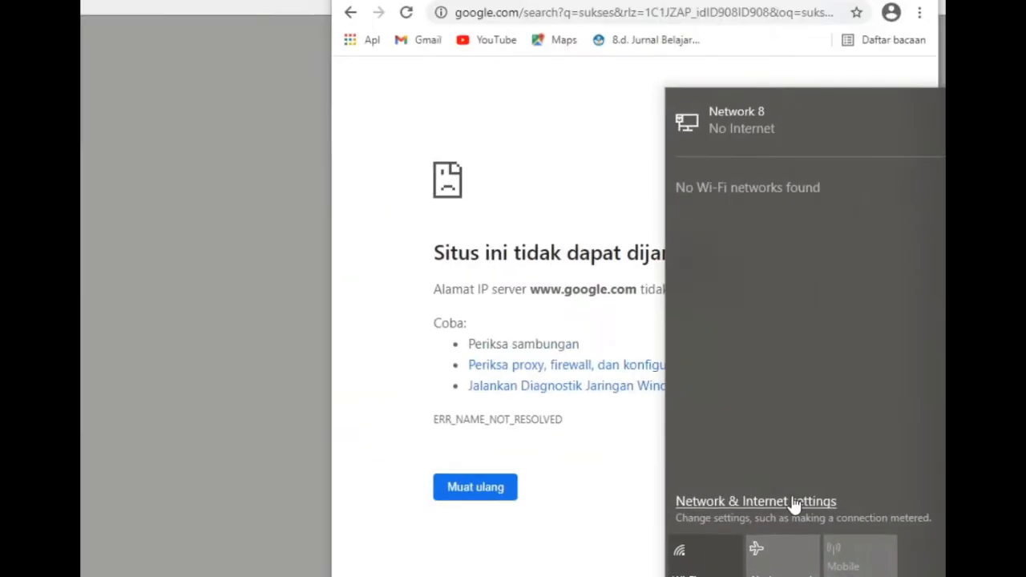
click(481, 473)
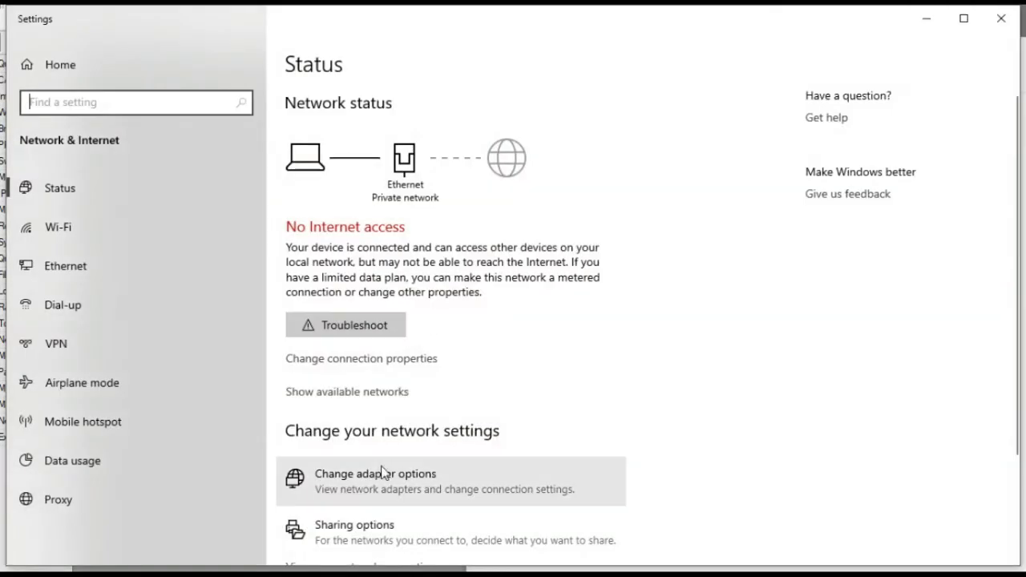
click(393, 483)
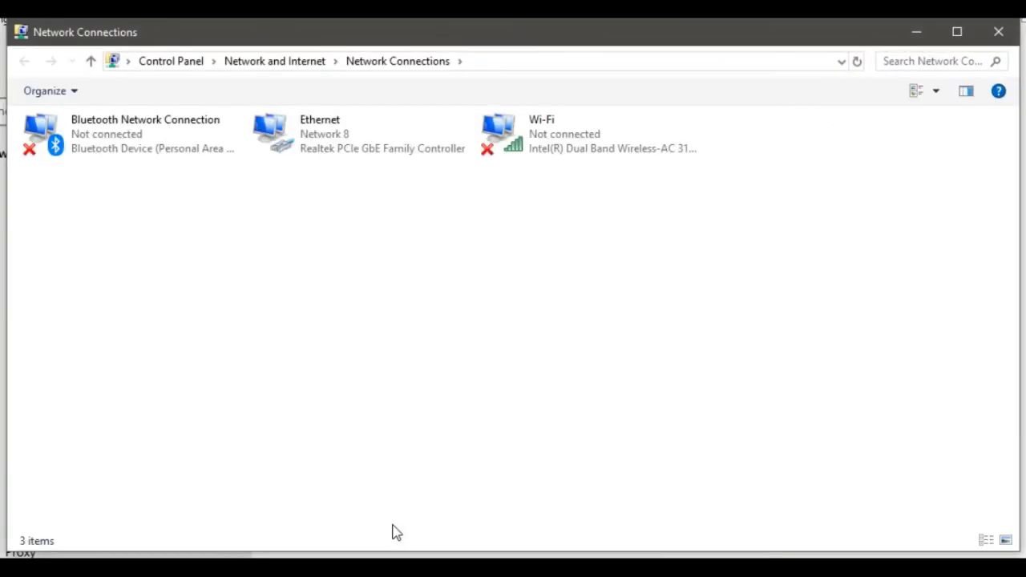
double_click(325, 151)
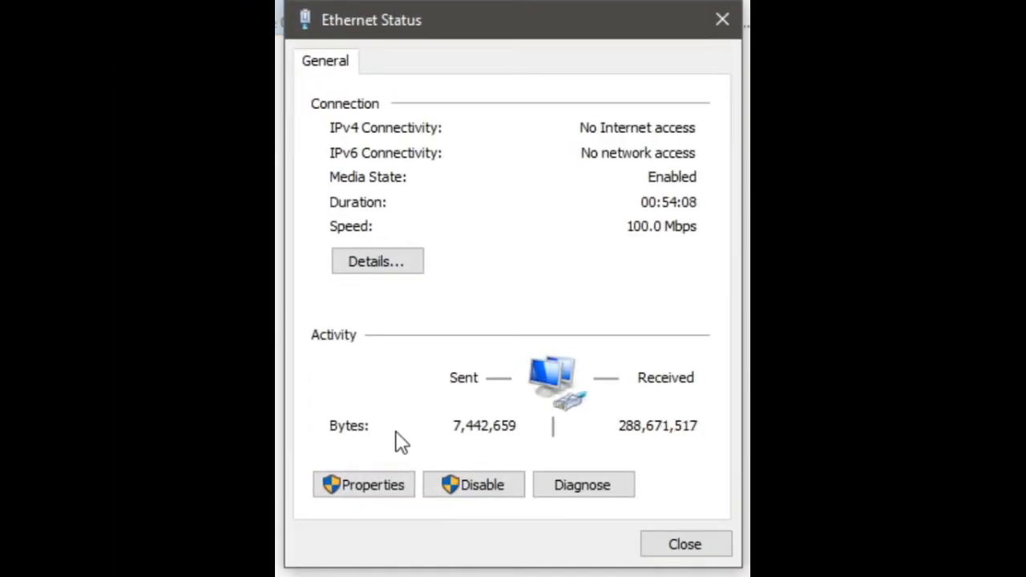
click(375, 483)
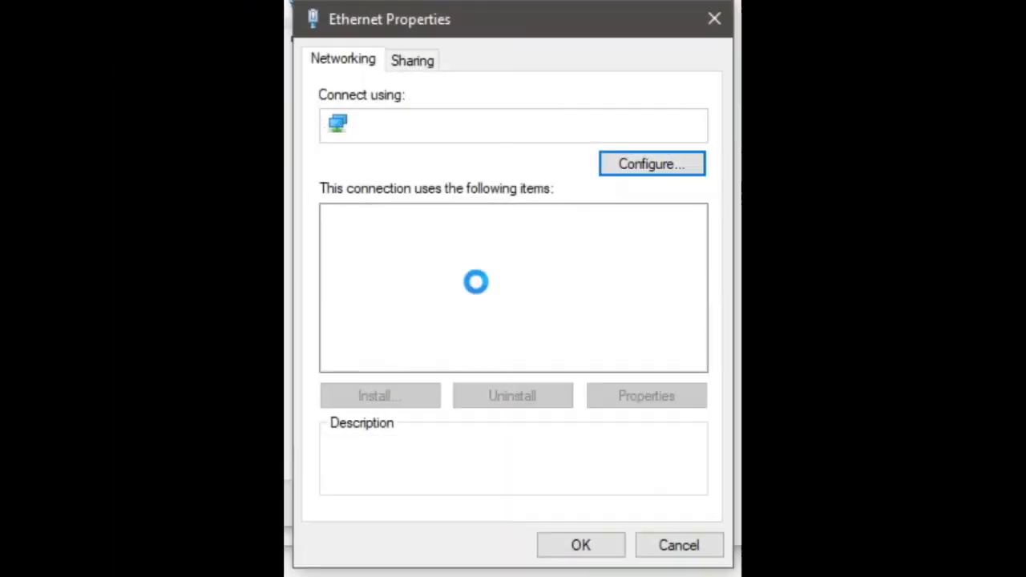
click(525, 279)
double_click(505, 257)
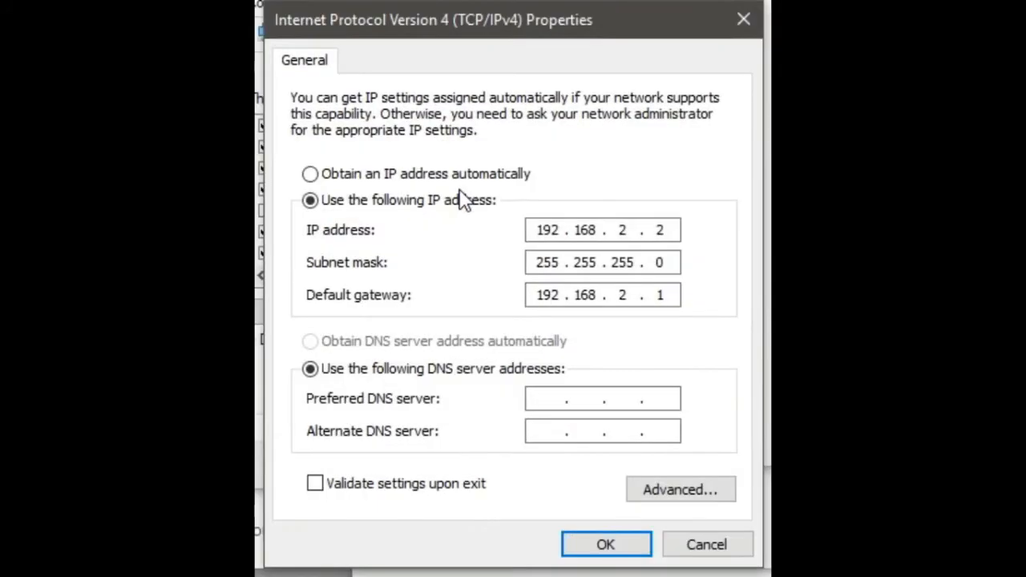
click(553, 398)
text(8.8.8.8)
click(618, 557)
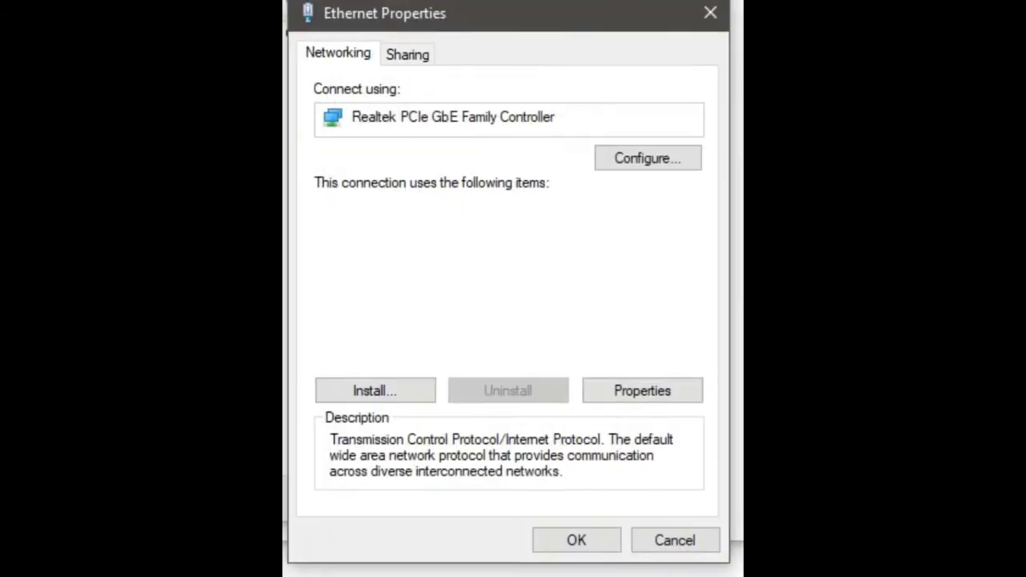
click(591, 551)
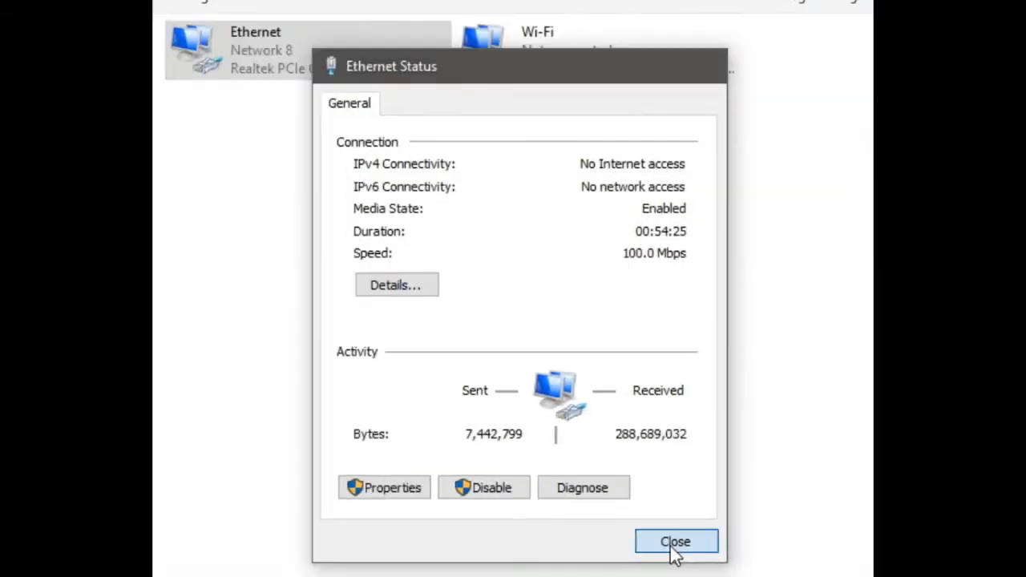
click(683, 550)
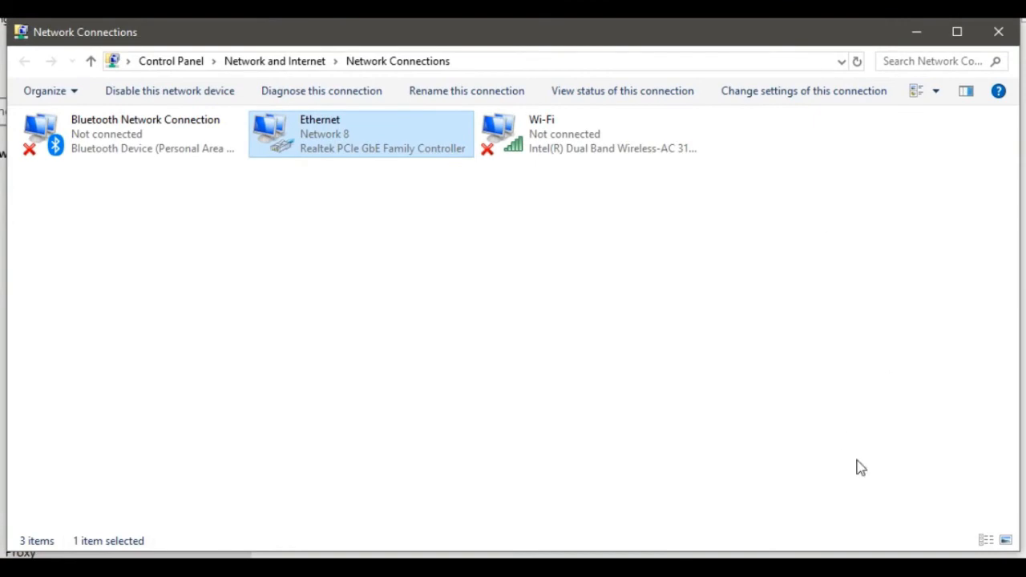
click(999, 33)
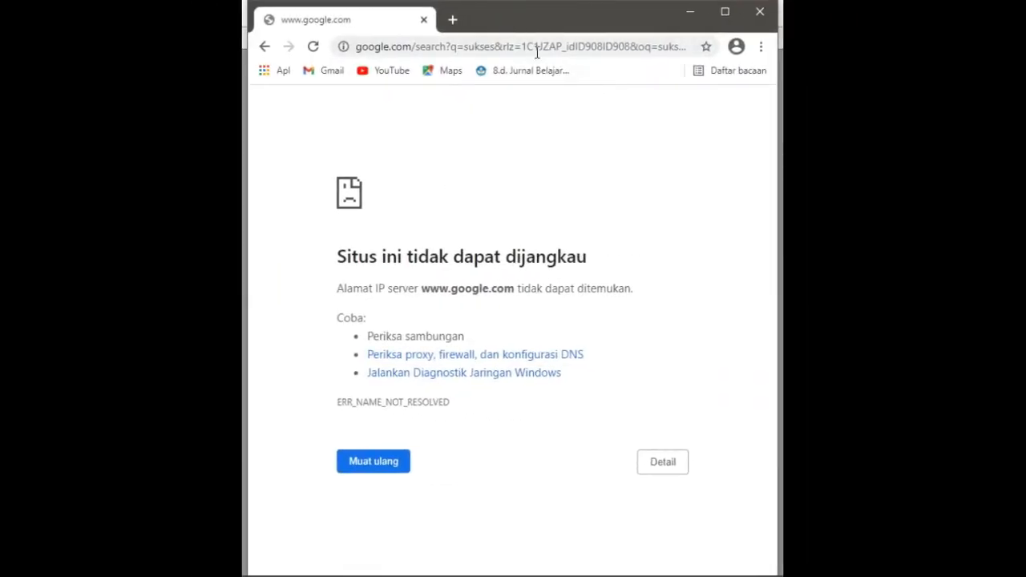
- Open a new browser tab and search Google for sukses
mouse_move(120, 575)
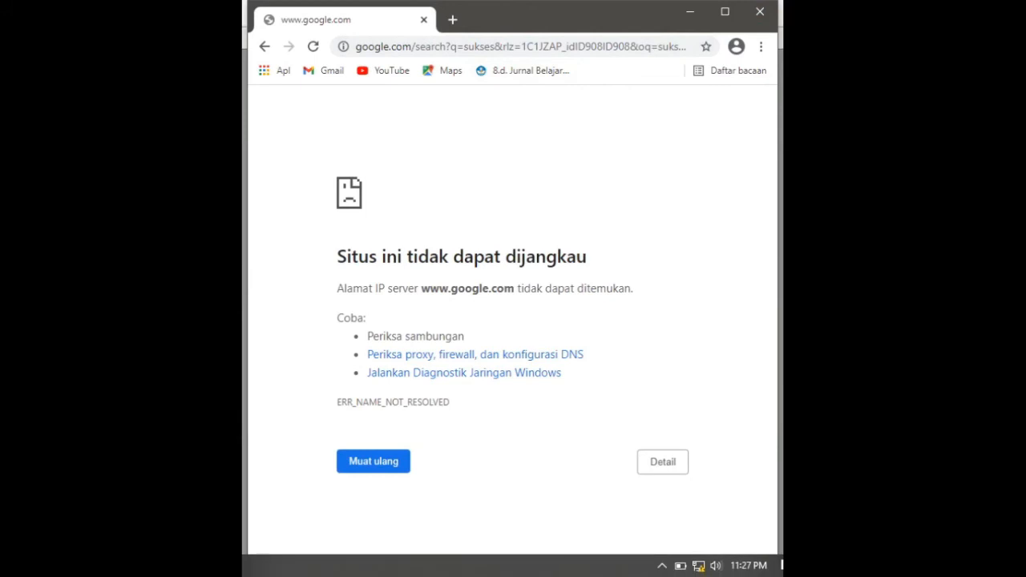
click(452, 21)
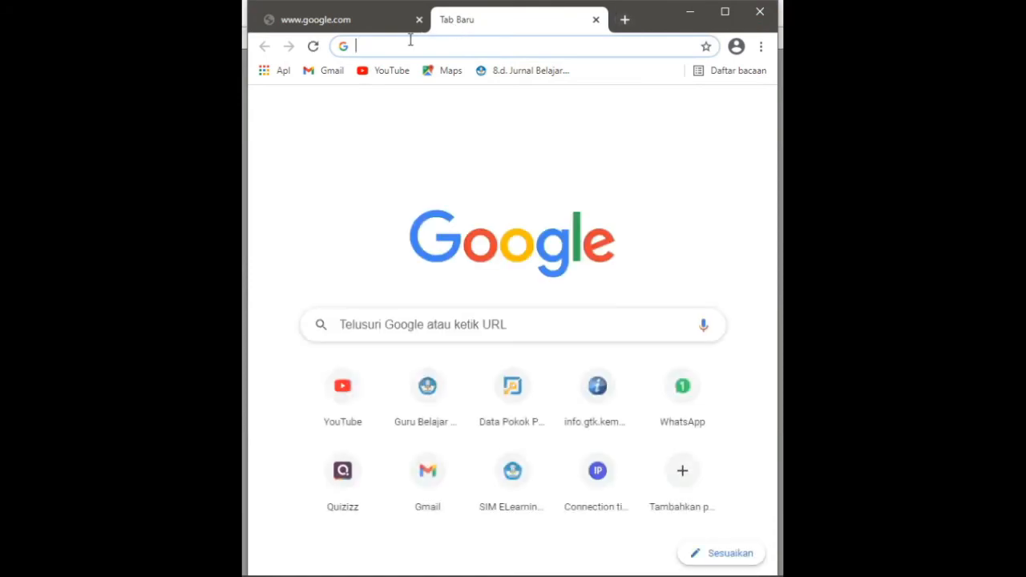
click(370, 325)
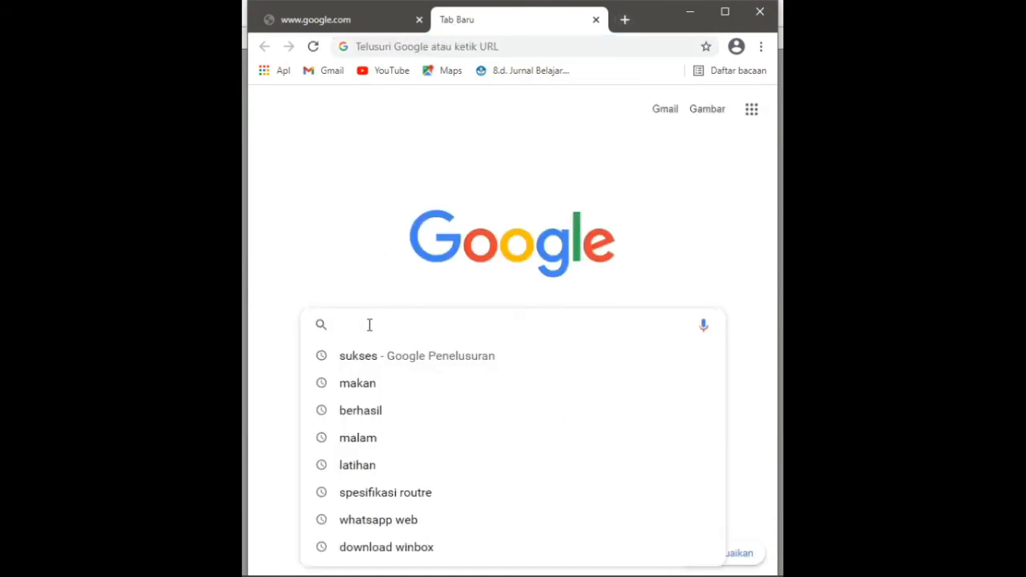
text(sukses)
key(Return)
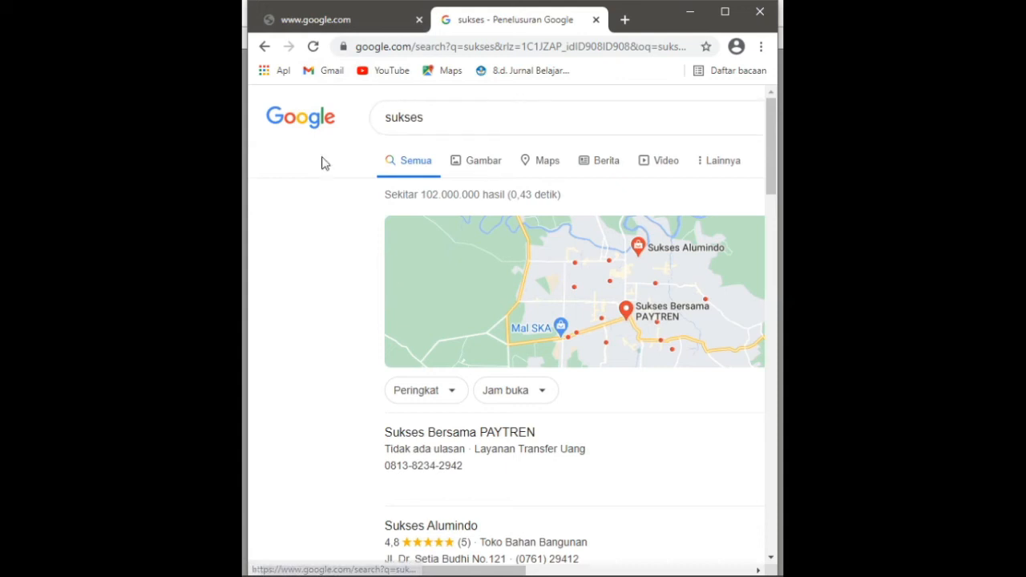
mouse_move(352, 574)
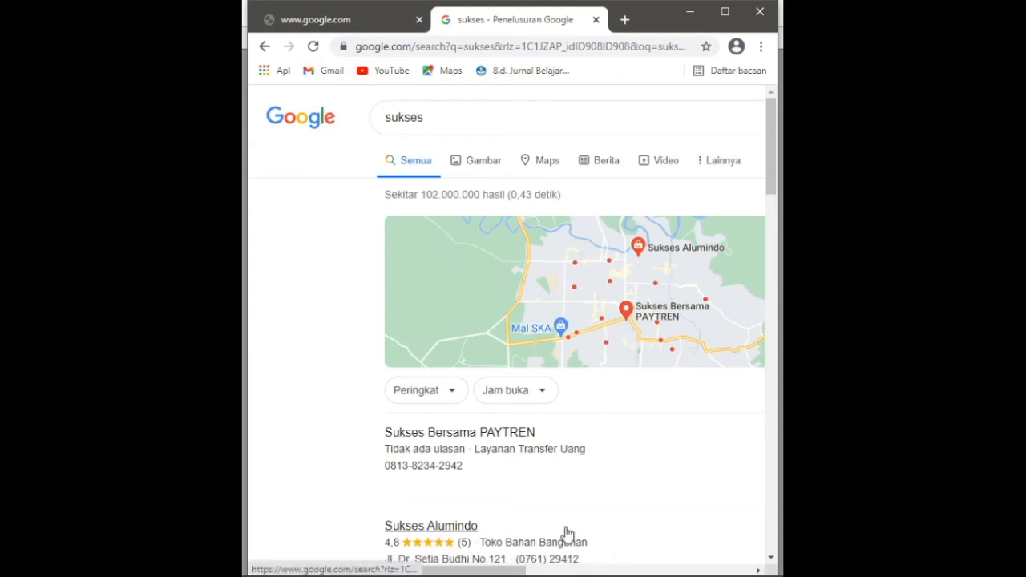
mouse_move(694, 574)
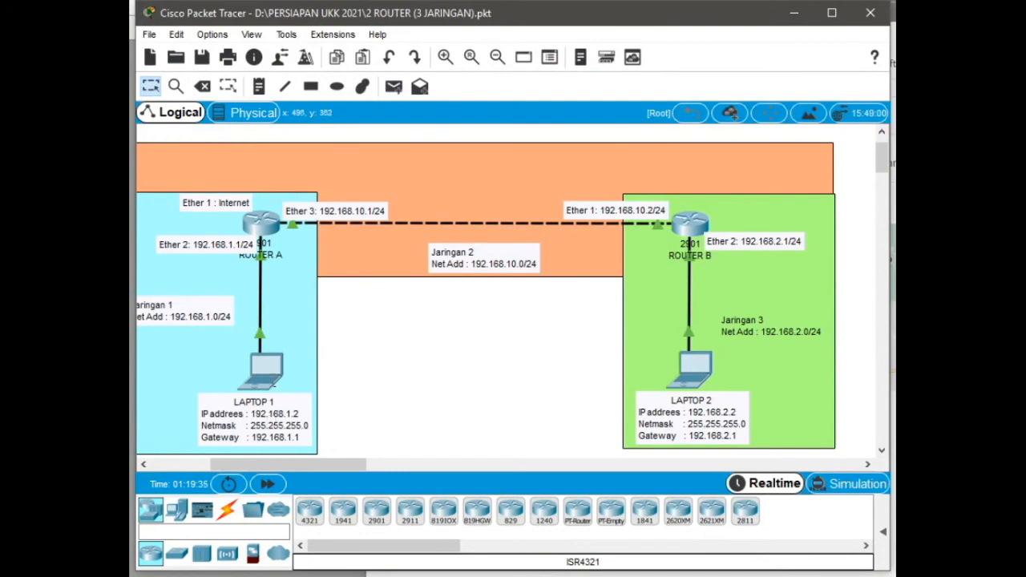
- Open a new router terminal and ping 8.8.8.8 from it
mouse_move(274, 386)
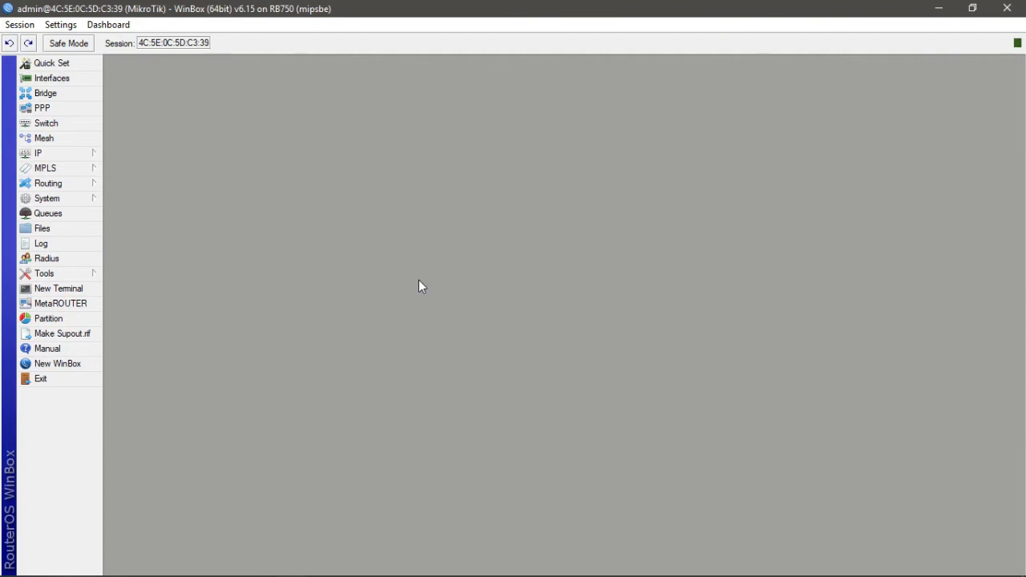
click(75, 290)
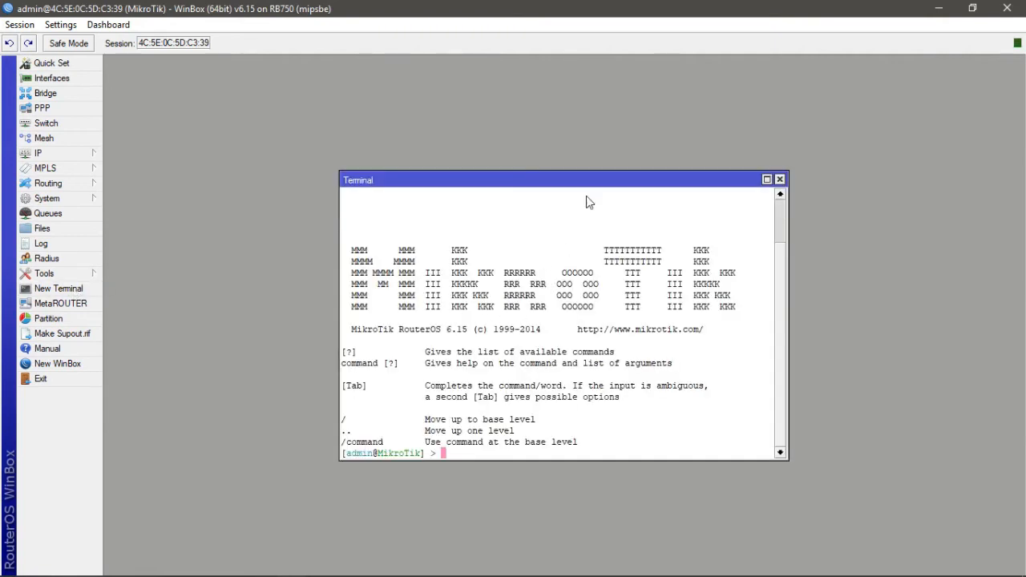
drag(634, 180, 848, 80)
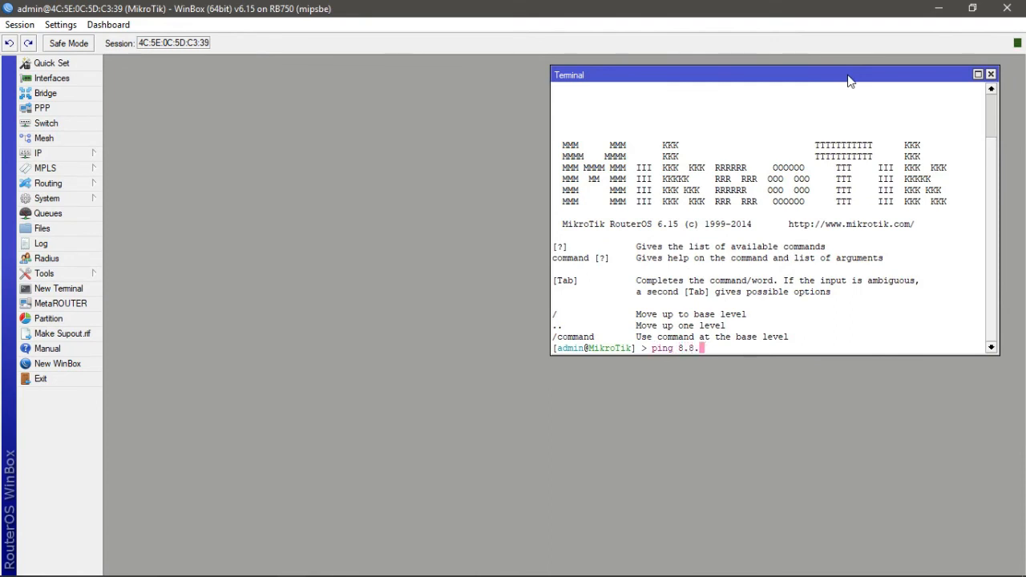
text(ping 8.8.8.8)
key(Return)
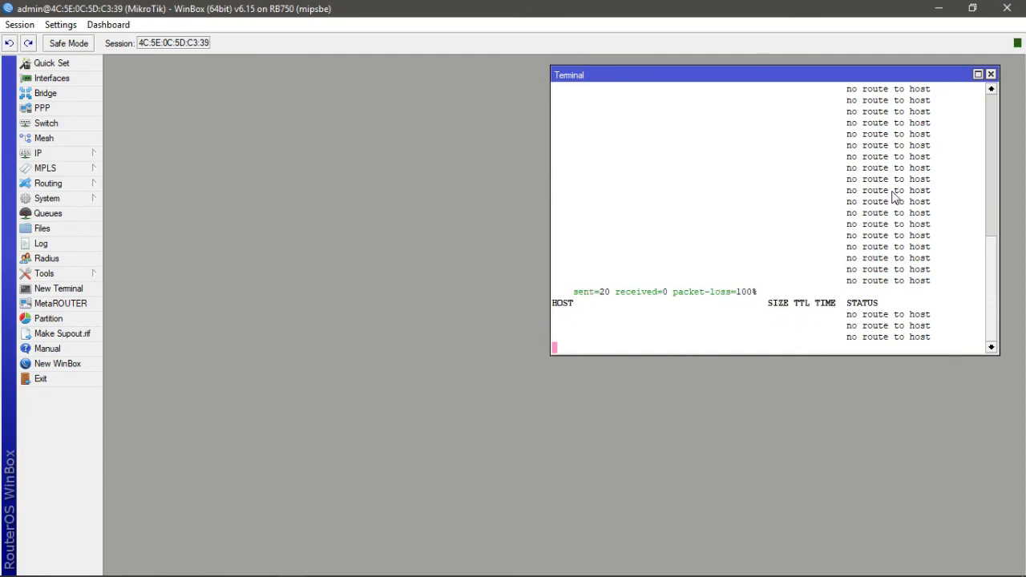
drag(830, 78, 846, 78)
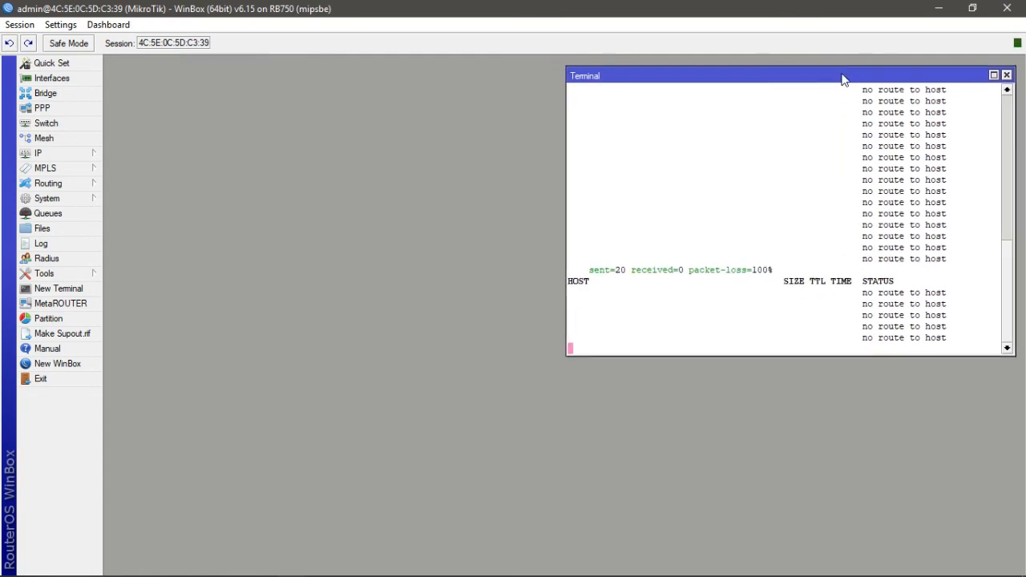
- Open the route list and start a new route with destination 0.0.0.0/0
click(84, 154)
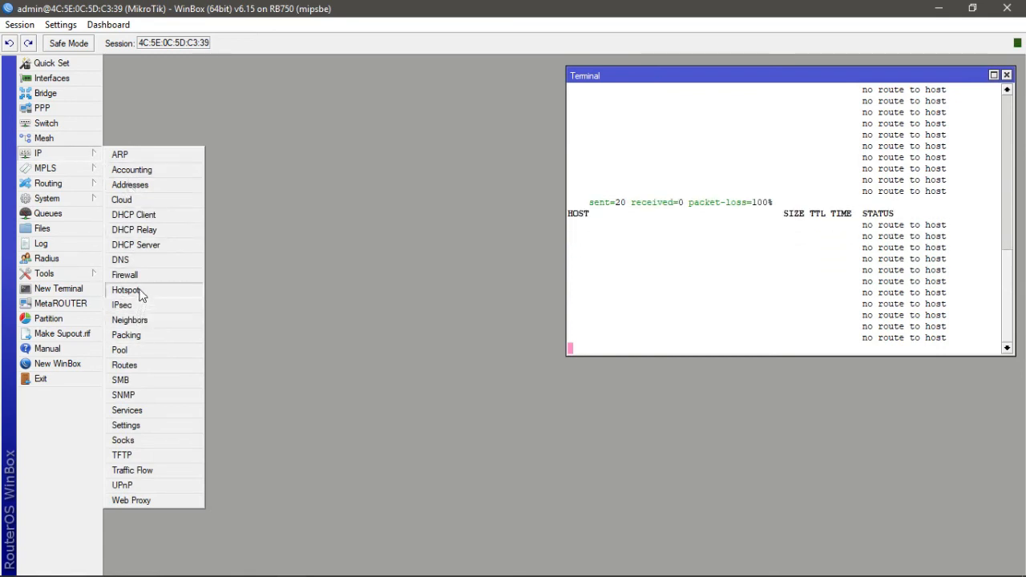
click(148, 366)
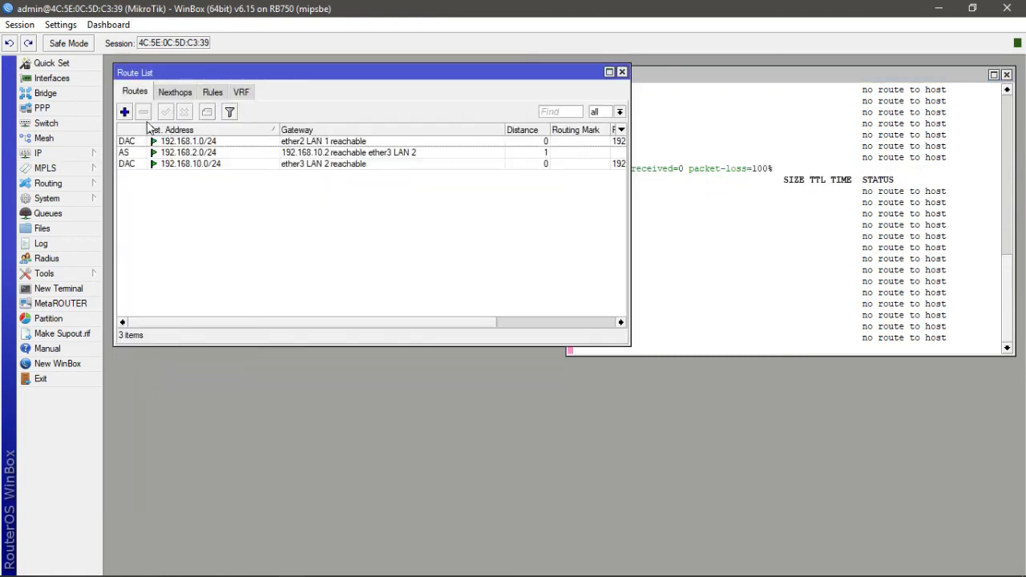
click(124, 112)
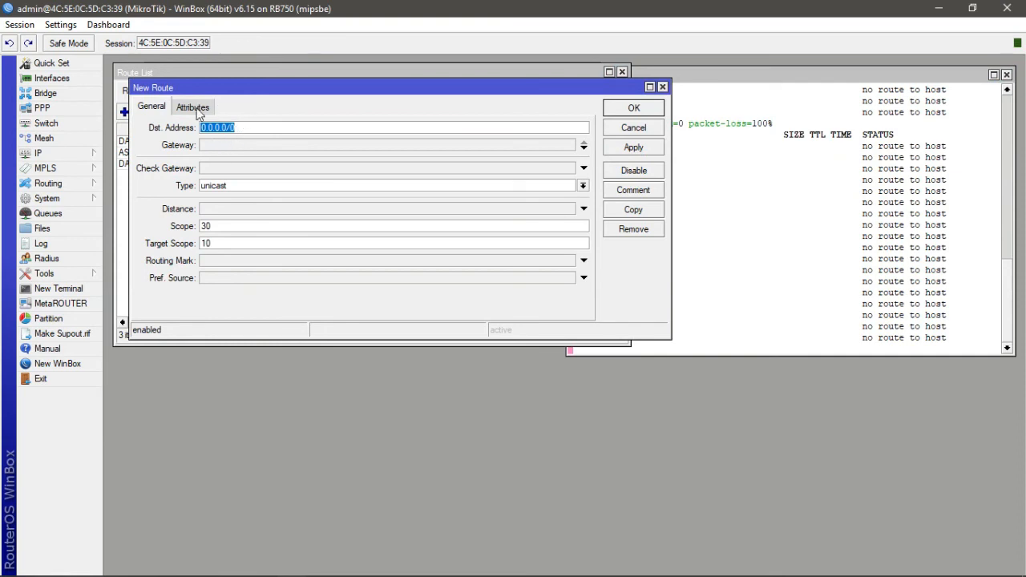
click(262, 145)
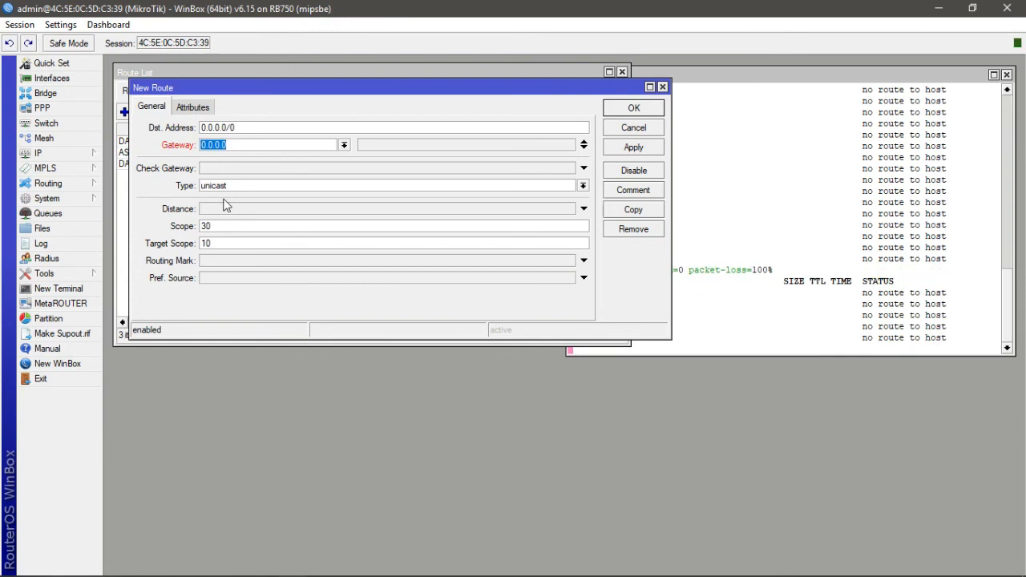
- Switch to Packet Tracer to check the topology's addressing, cancelling its exit prompt
mouse_move(261, 576)
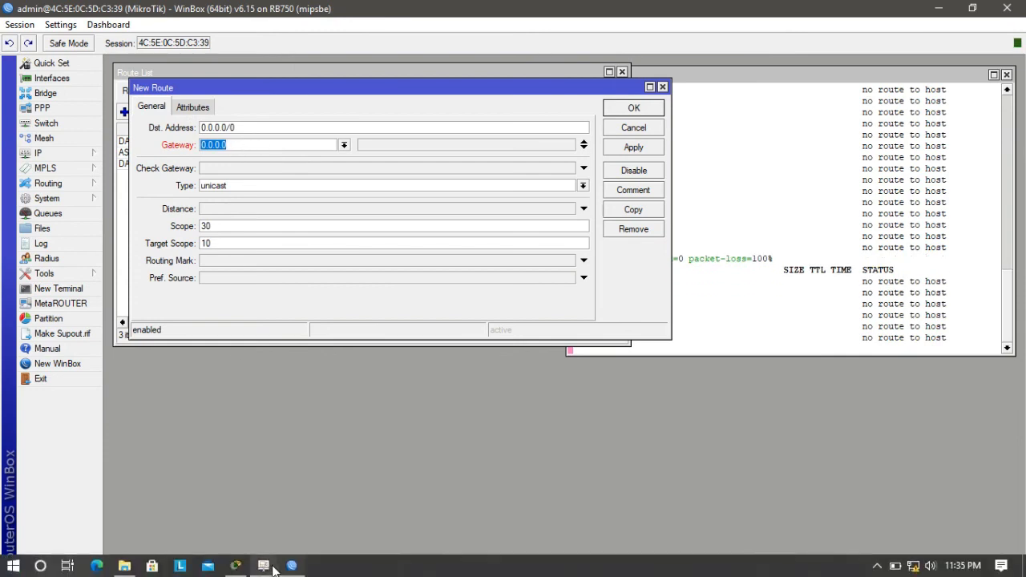
mouse_move(293, 568)
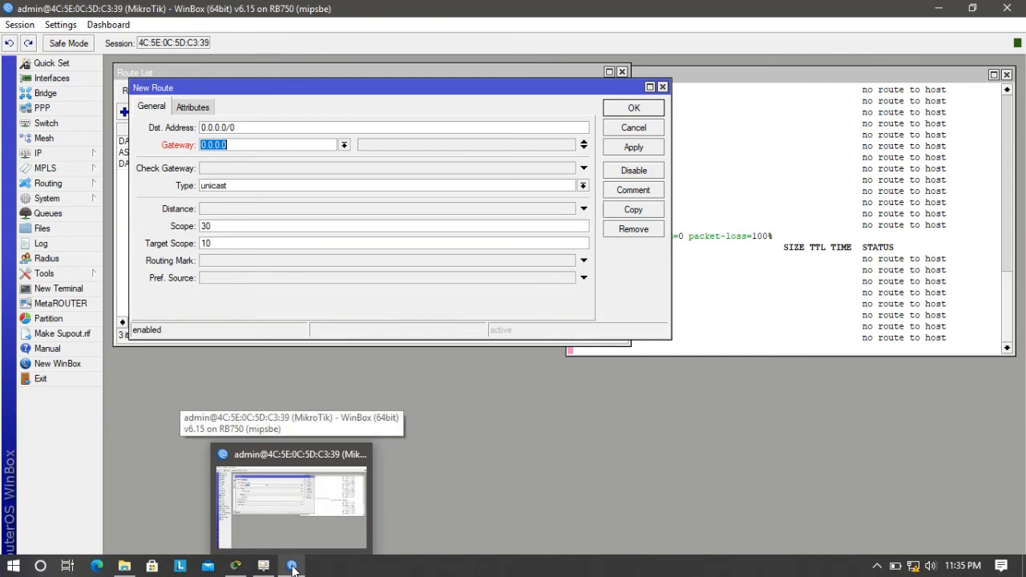
click(235, 566)
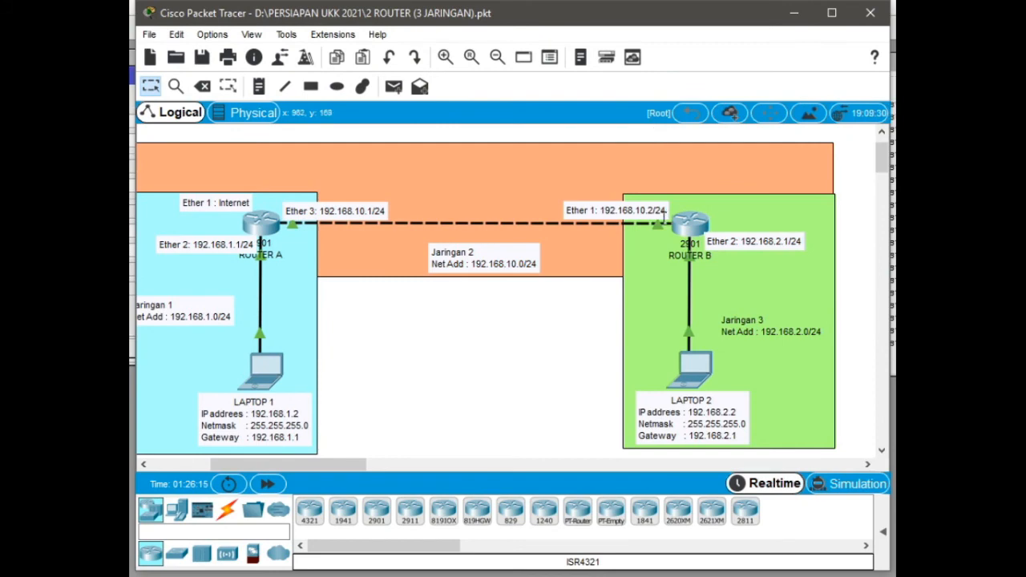
click(870, 12)
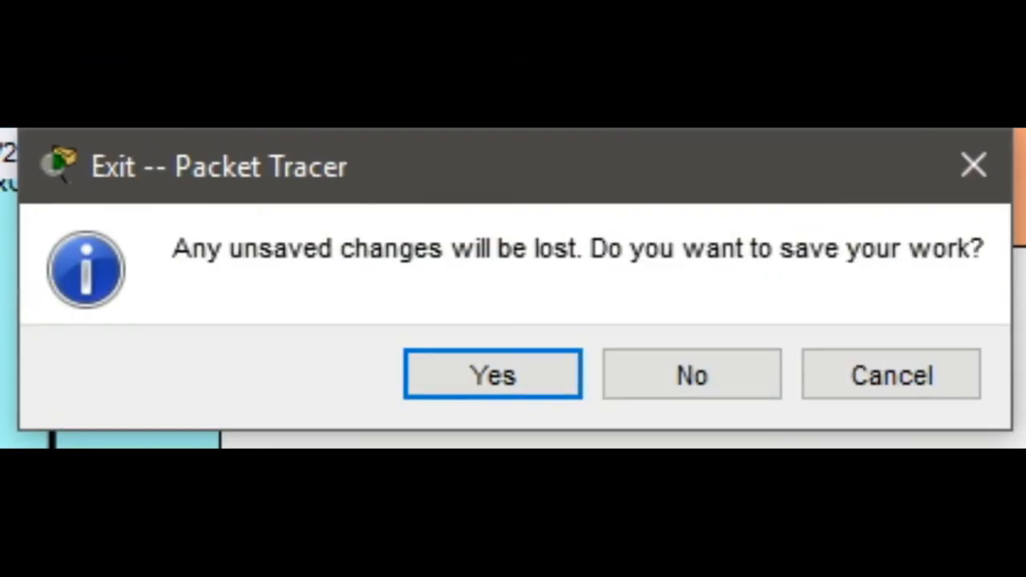
click(867, 380)
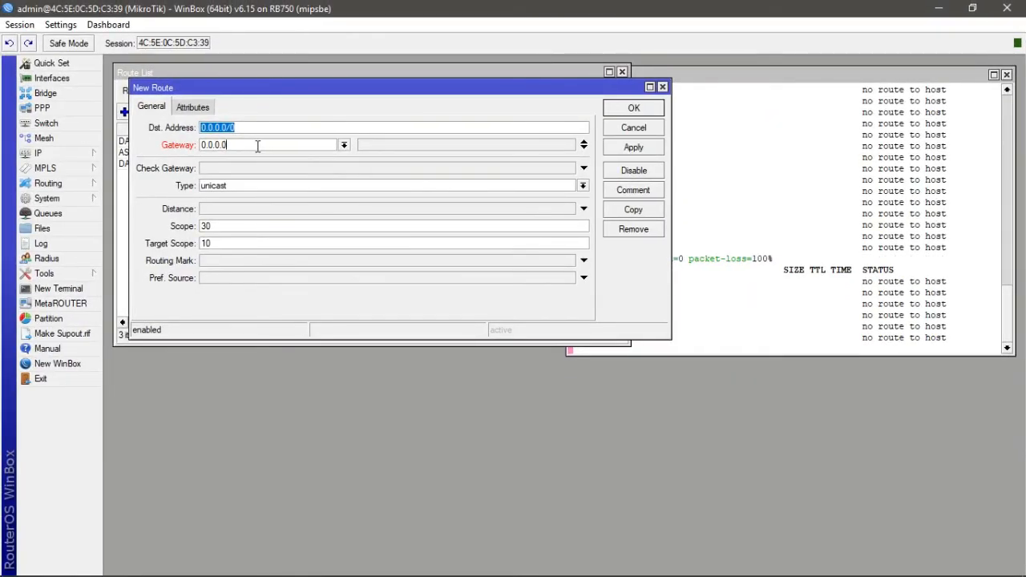
- Set the new default route's gateway to 192.168.10.2, apply and confirm it, then close the route list and terminal
click(258, 145)
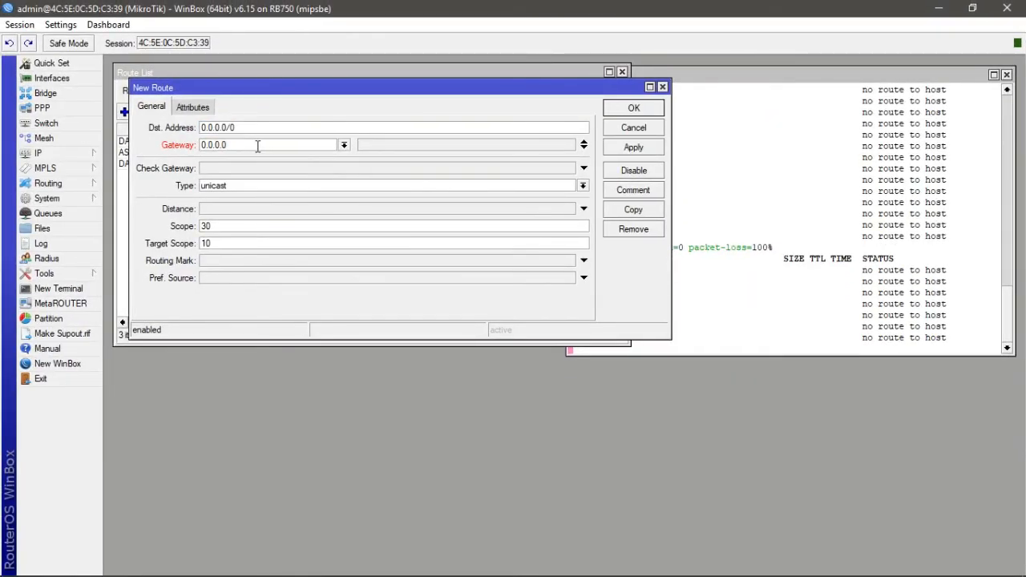
text(0.0.)
key(BackSpace)
key(BackSpace)
key(BackSpace)
key(BackSpace)
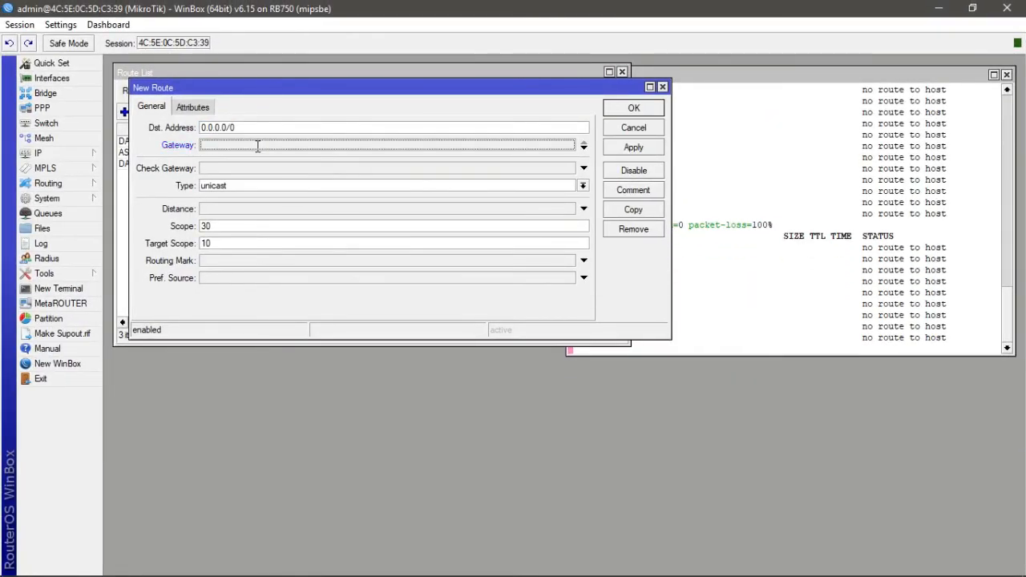
text(192.168)
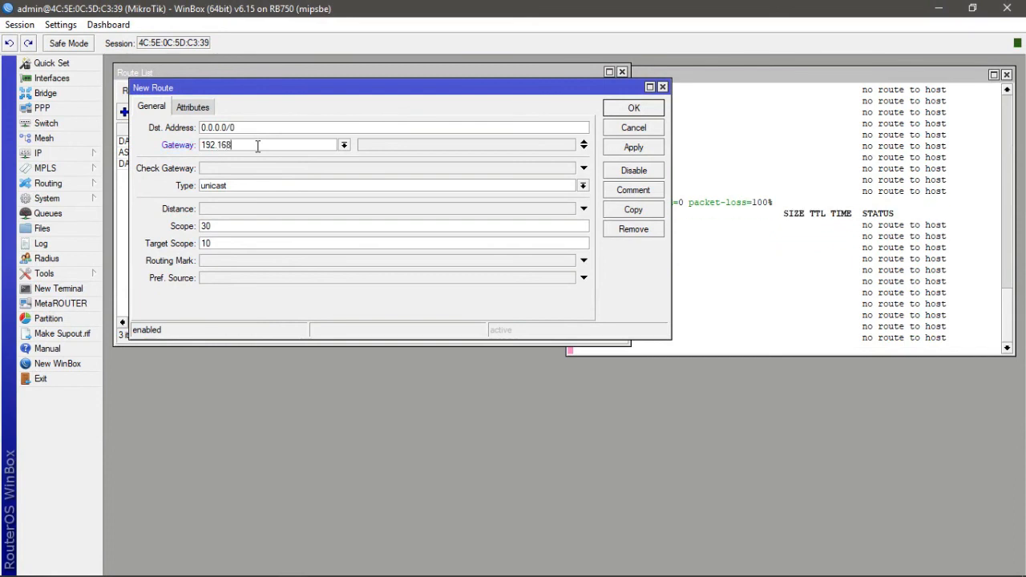
text(.)
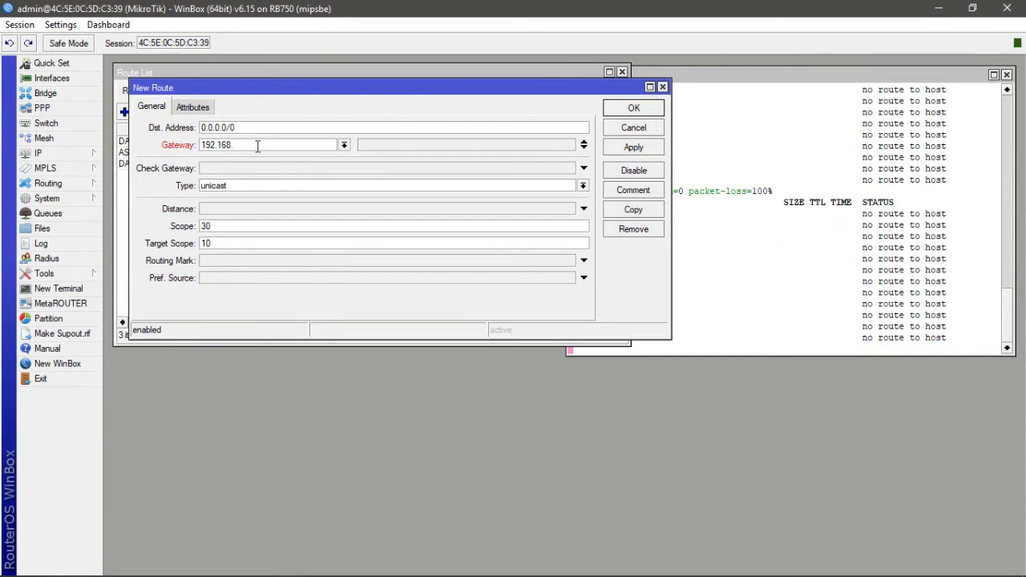
text(10.2)
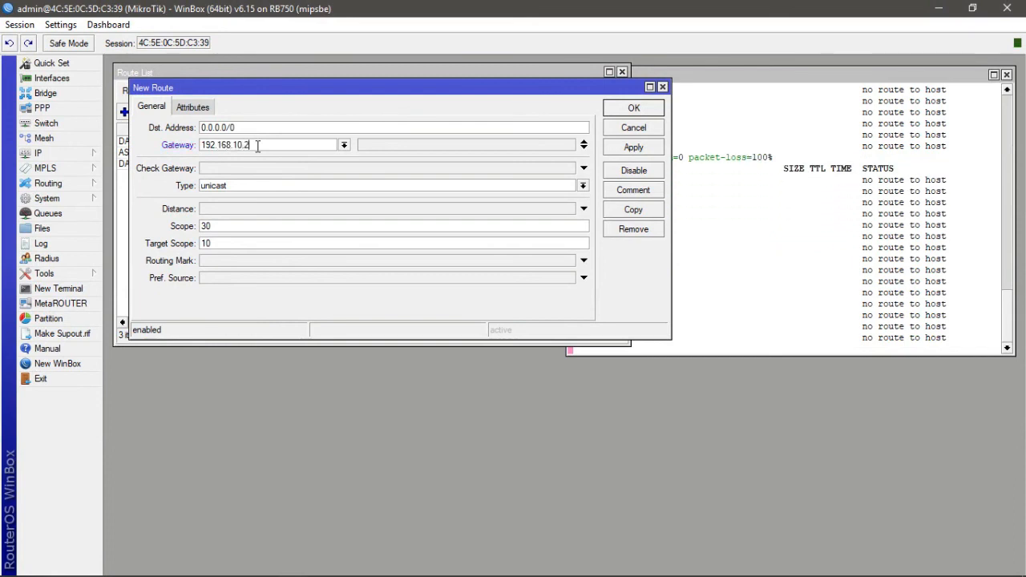
click(634, 147)
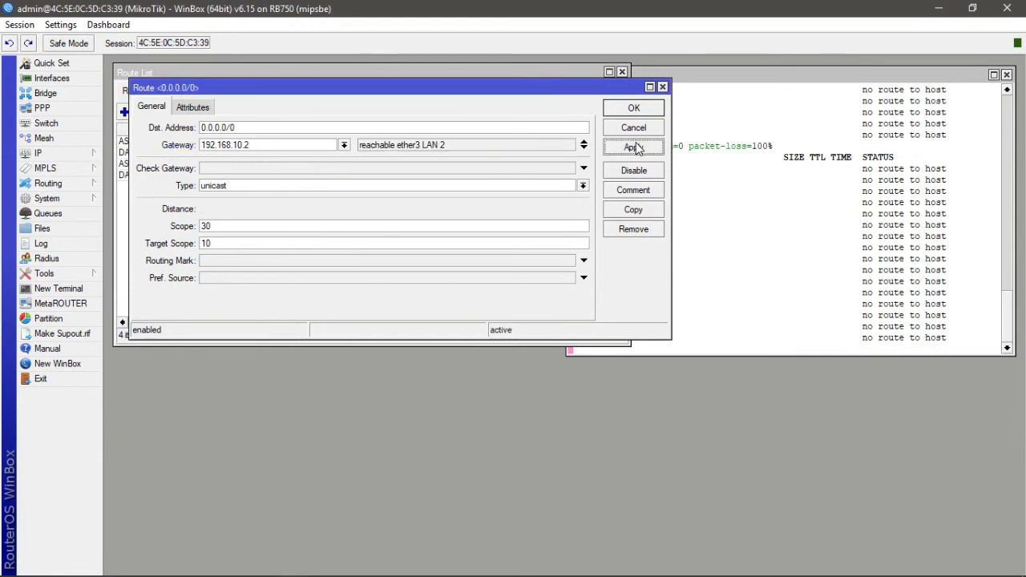
click(635, 114)
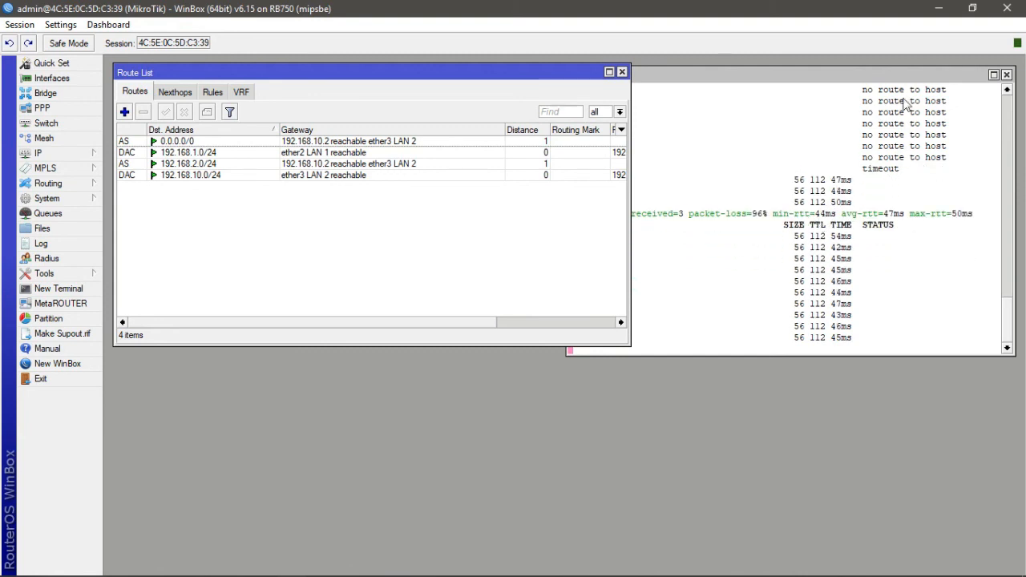
click(1008, 75)
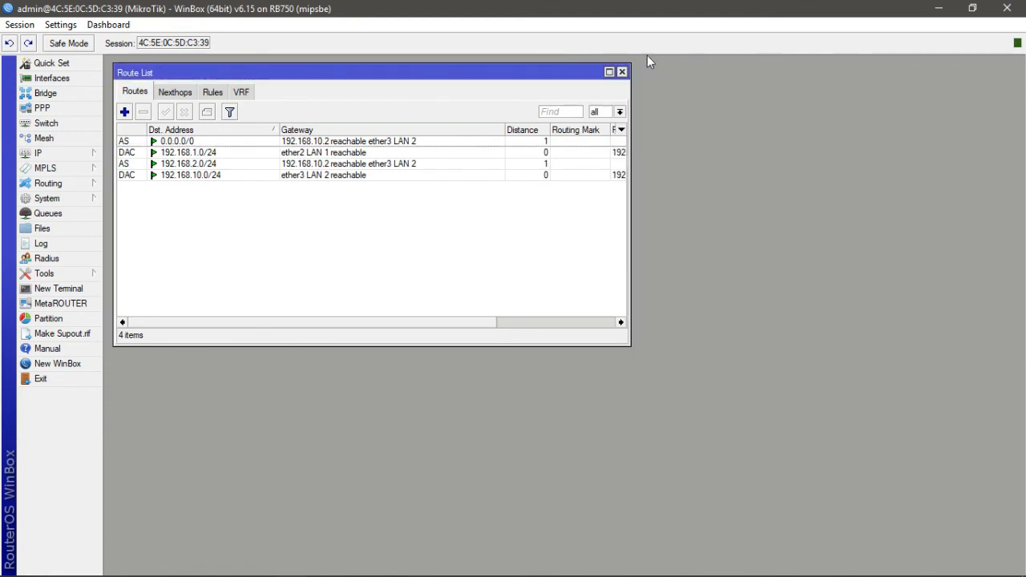
click(622, 73)
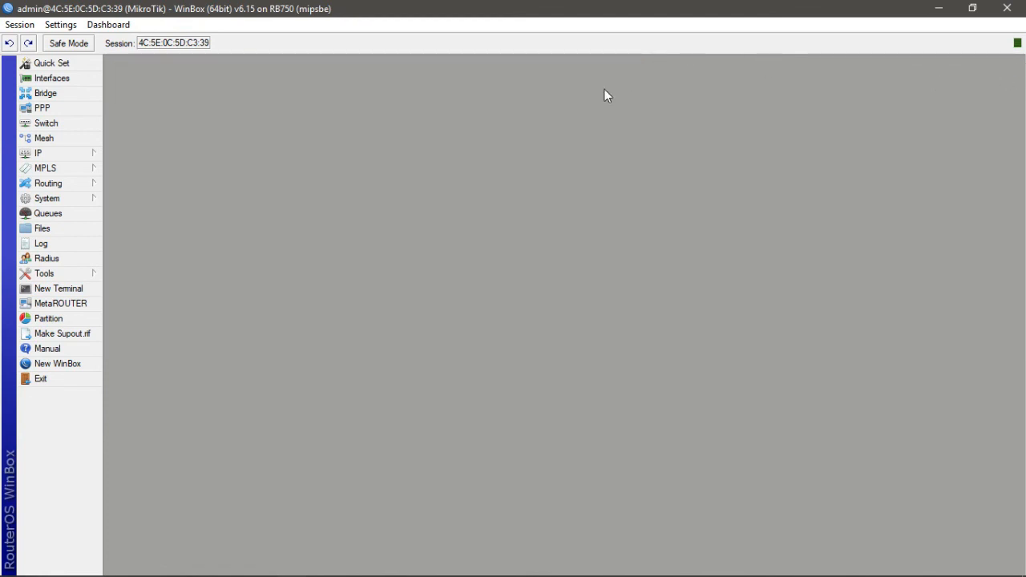
- Open a Windows Command Prompt and ping 8.8.8.8 from the laptop
mouse_move(377, 574)
key(super+r)
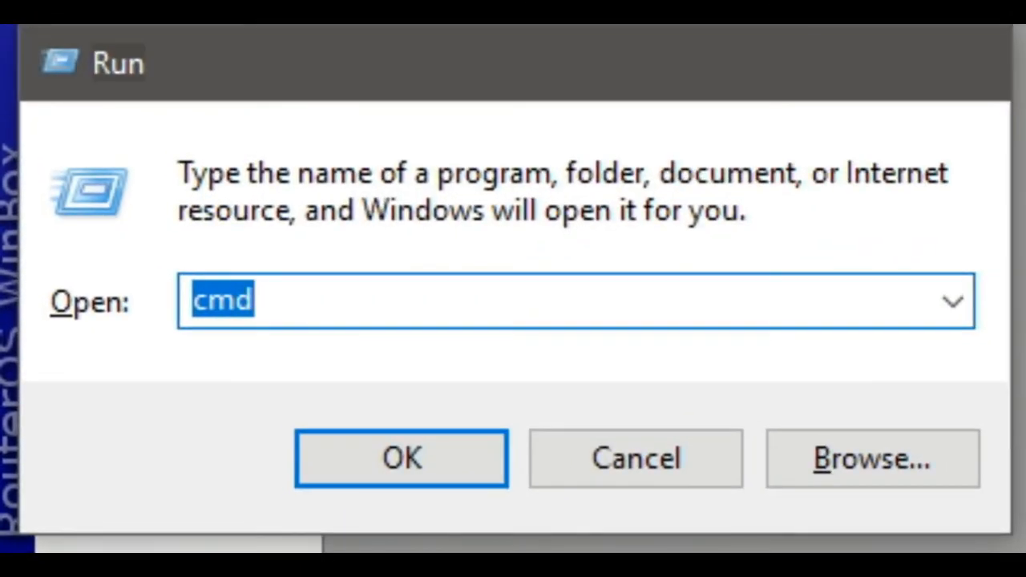
key(Return)
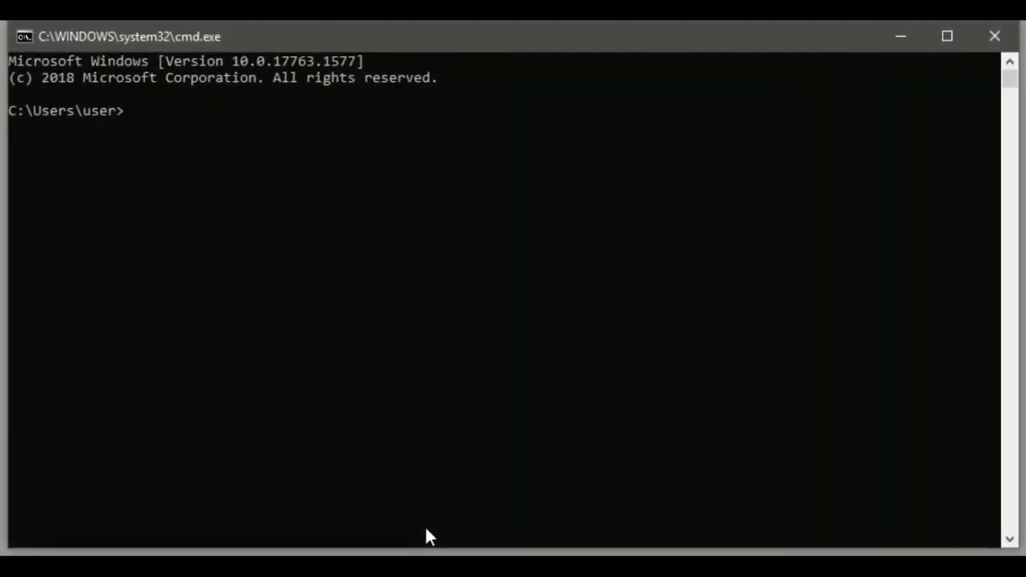
text(ping 8.8.8.8)
key(Return)
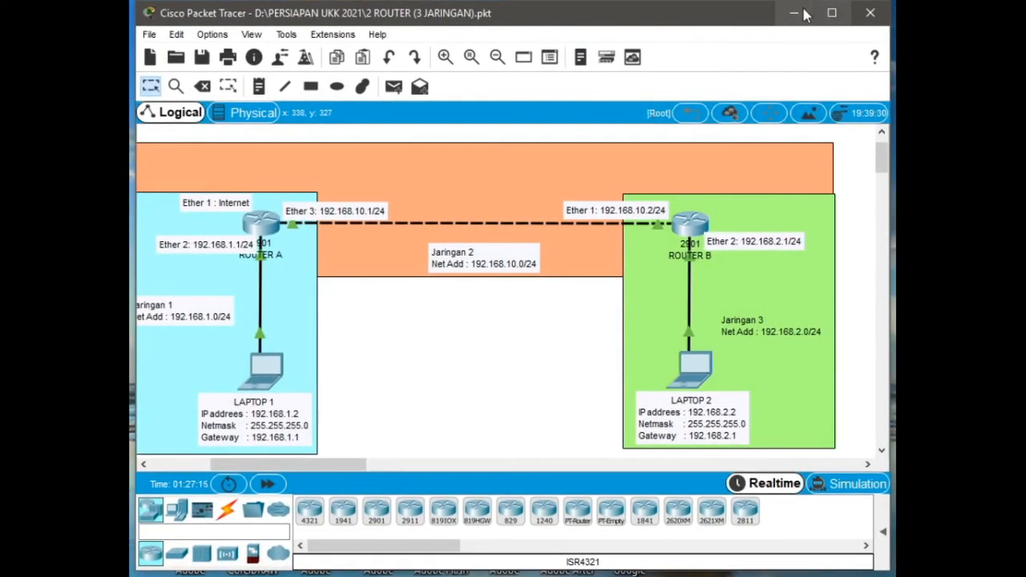
- Minimize Packet Tracer, launch Google Chrome and search Google for apakah bisa?
click(790, 8)
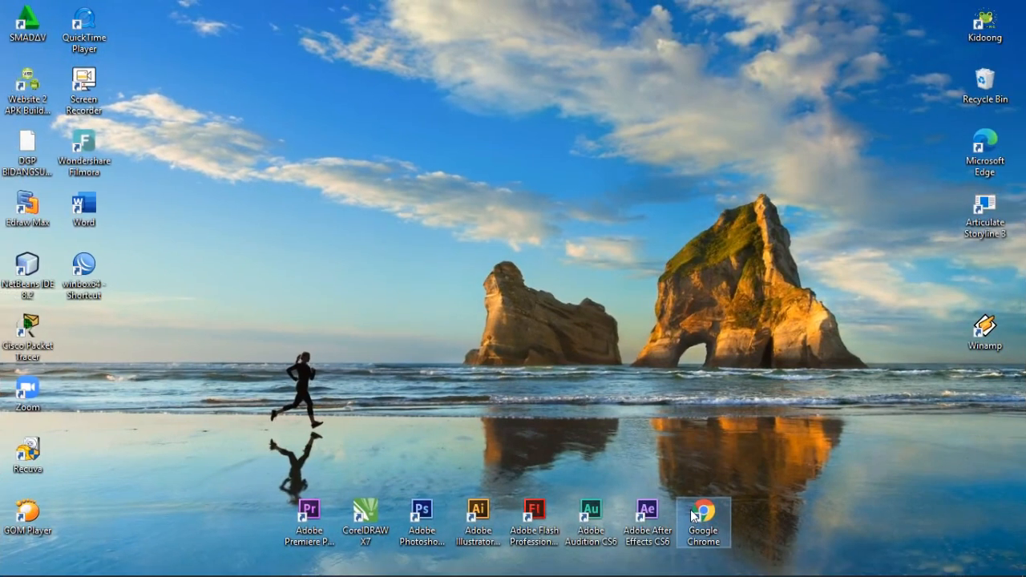
double_click(693, 515)
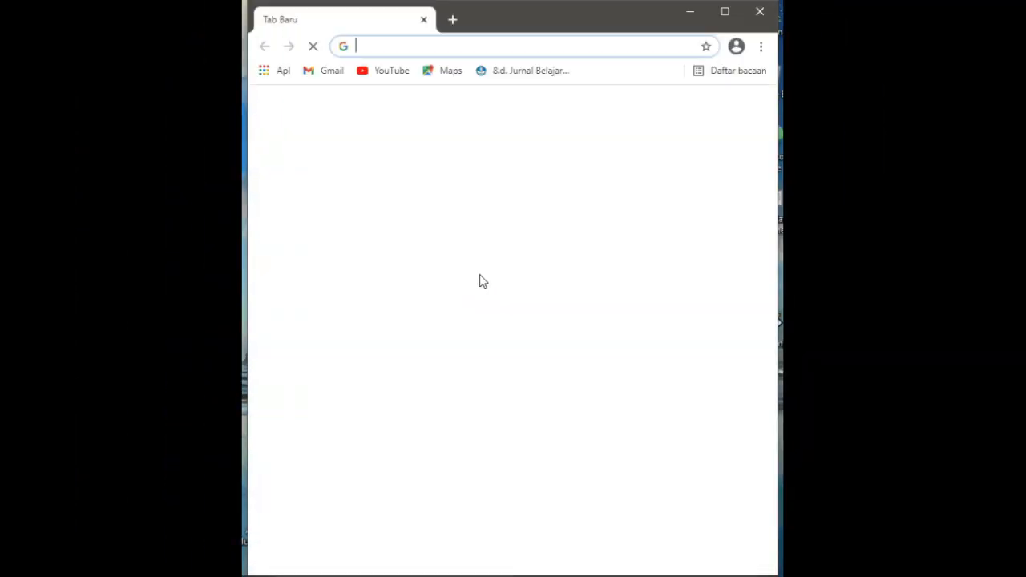
click(412, 326)
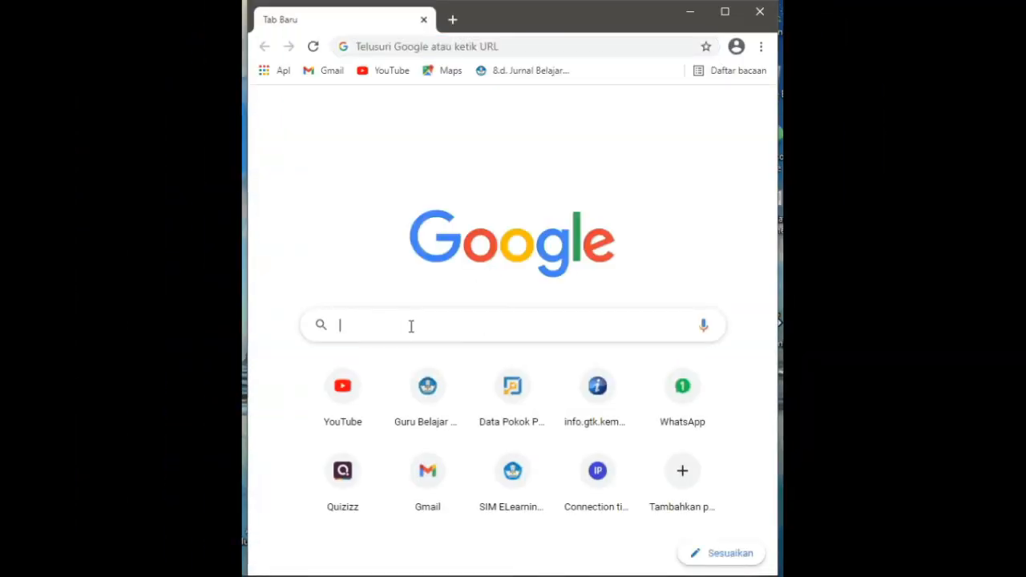
text(apahak)
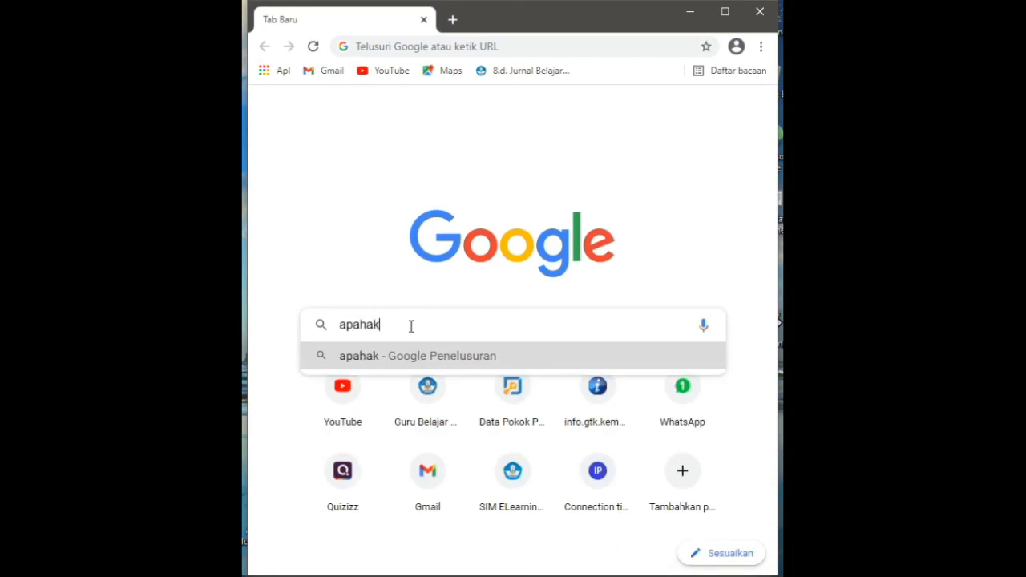
key(BackSpace)
key(BackSpace)
key(BackSpace)
text(k)
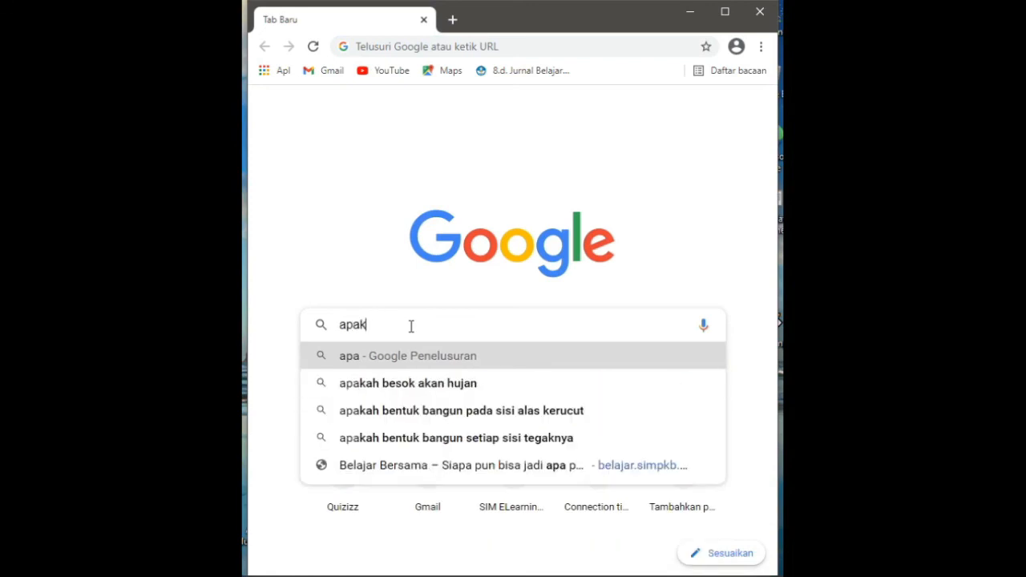
text(ah bisa )
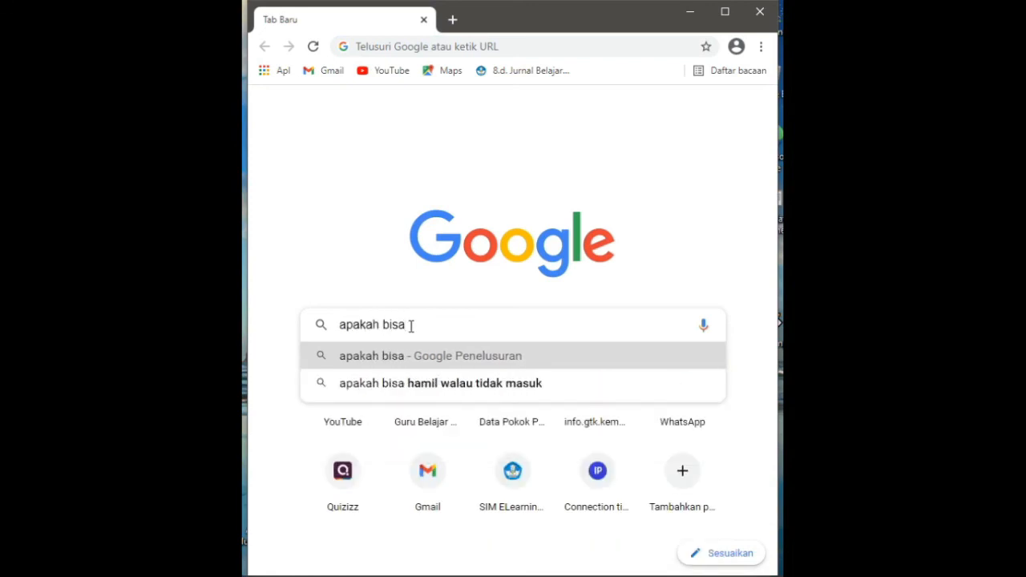
text(?)
key(Return)
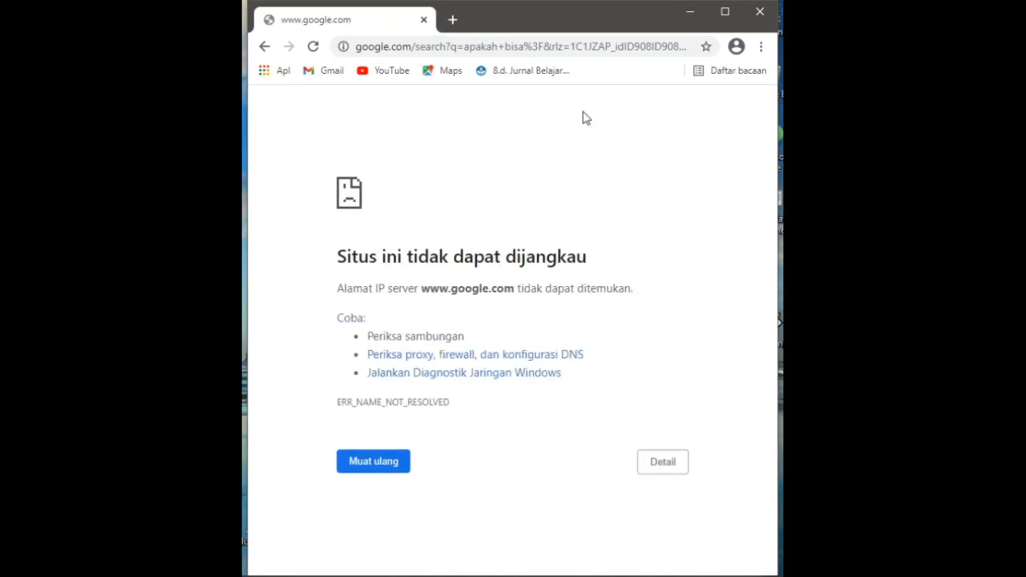
- Open the firewall's NAT rules and add a new NAT rule with chain srcnat
mouse_move(696, 575)
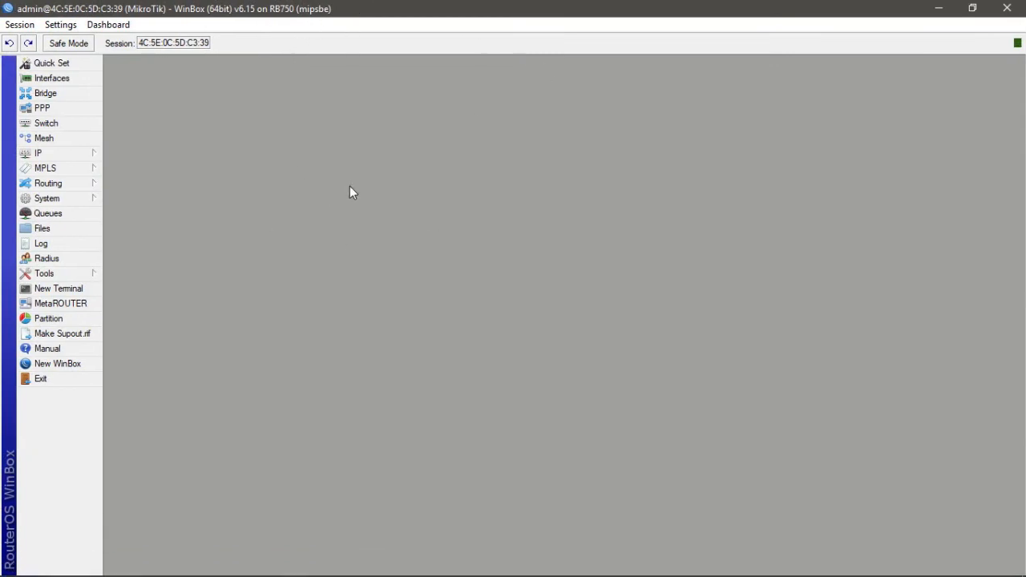
click(76, 155)
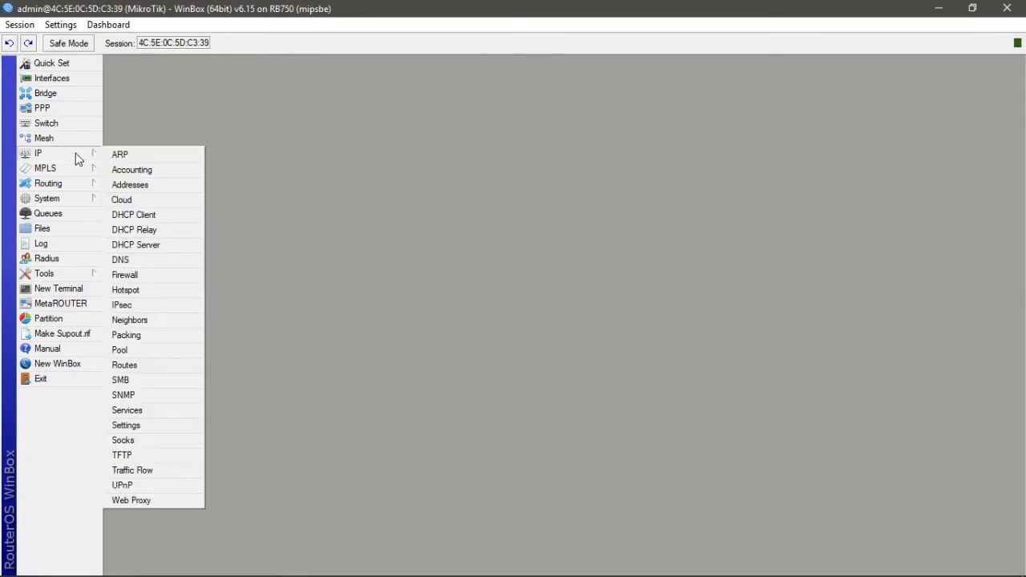
click(126, 275)
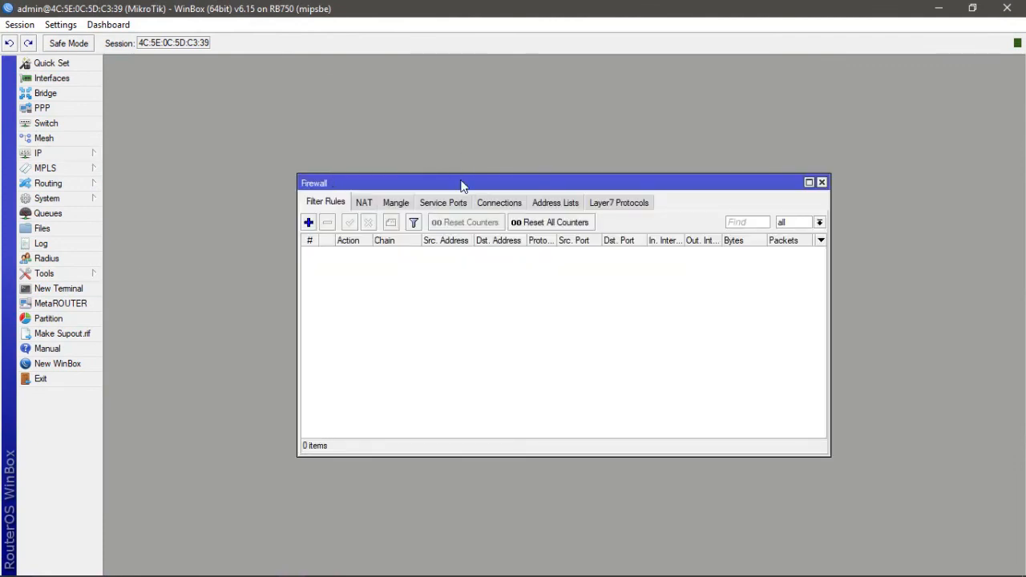
drag(462, 186, 356, 78)
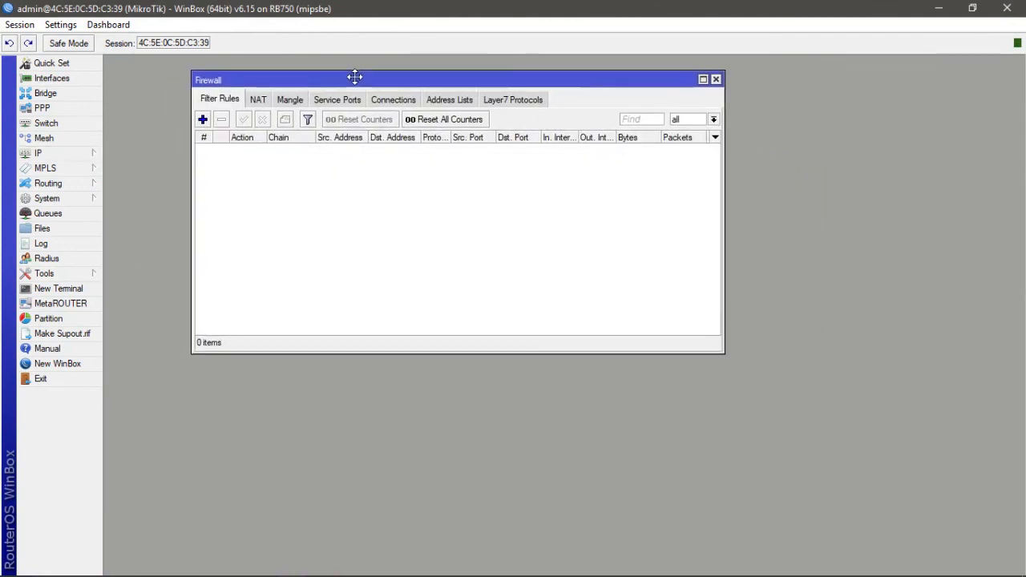
click(264, 101)
click(202, 120)
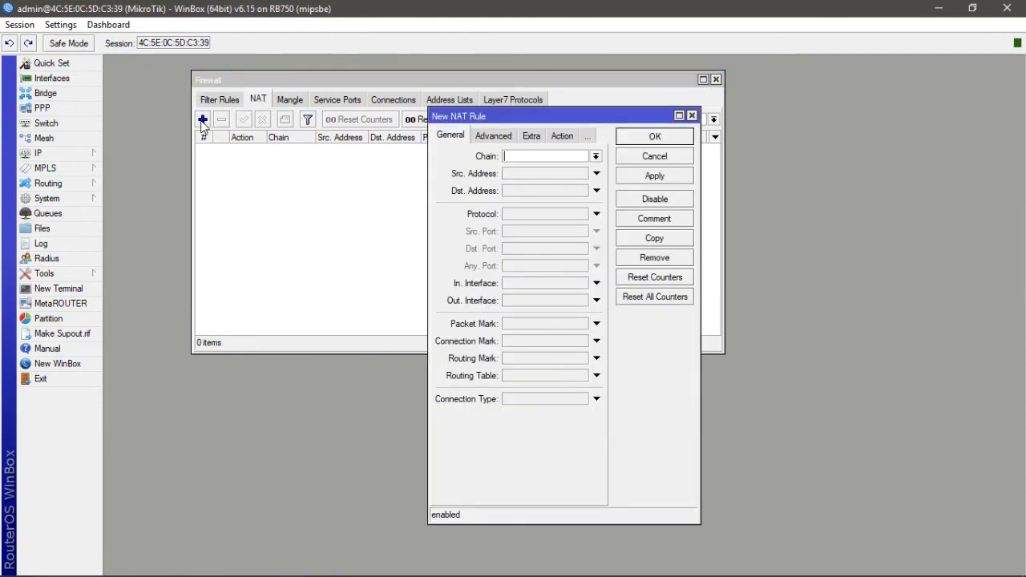
click(596, 156)
click(555, 178)
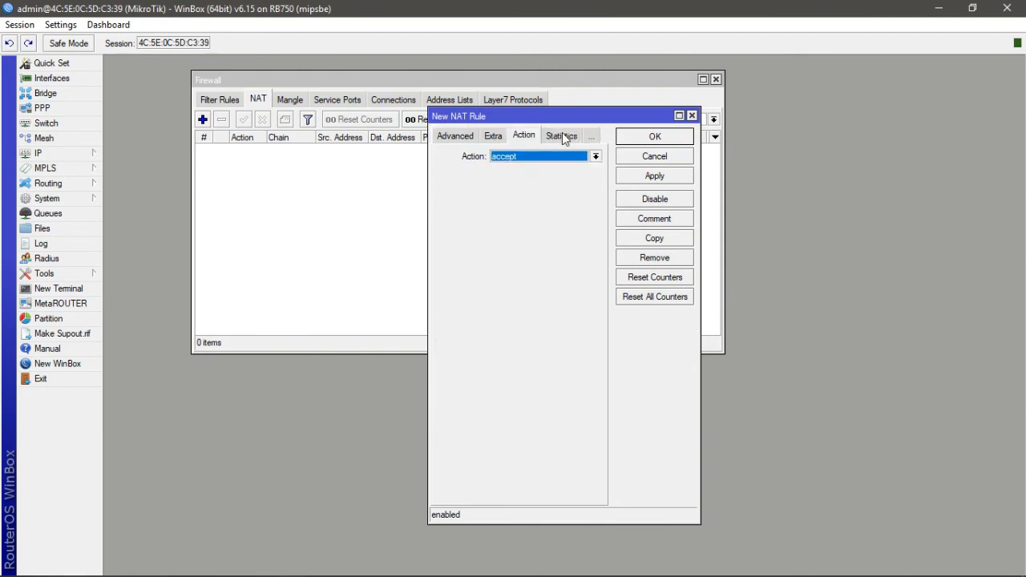
- Set the new NAT rule's action to masquerade, then apply and confirm the rule
click(563, 136)
click(596, 157)
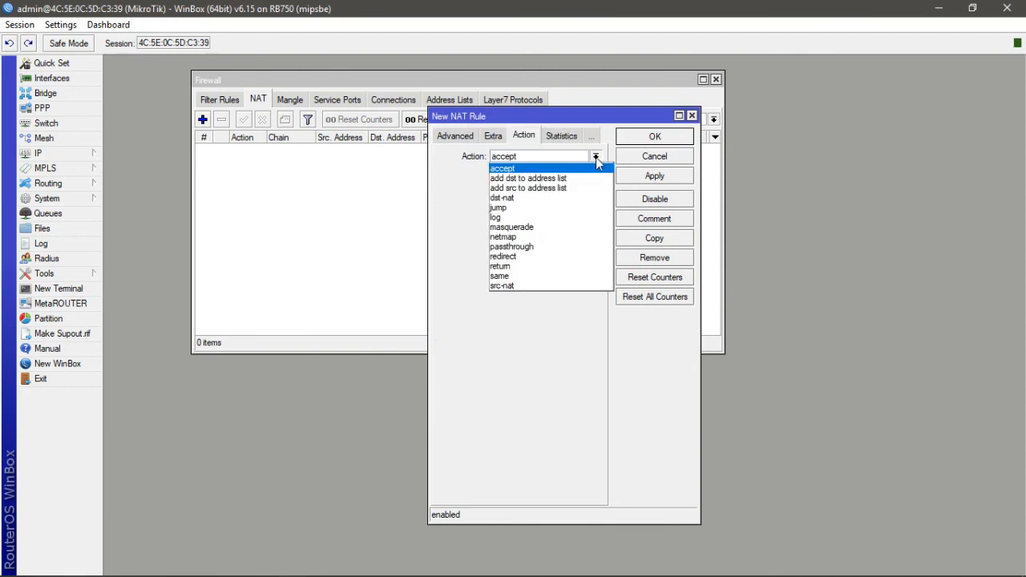
click(542, 228)
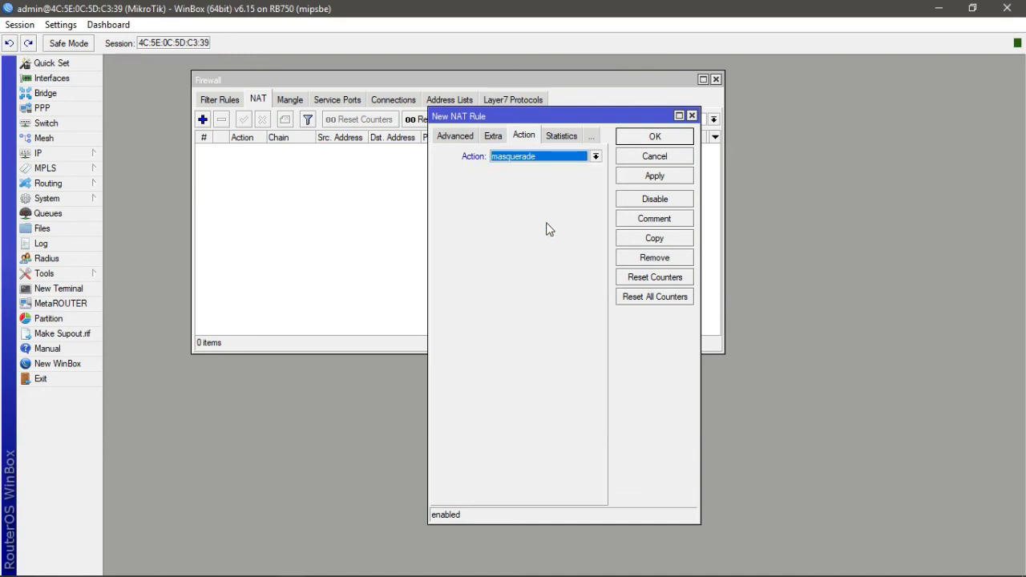
click(671, 178)
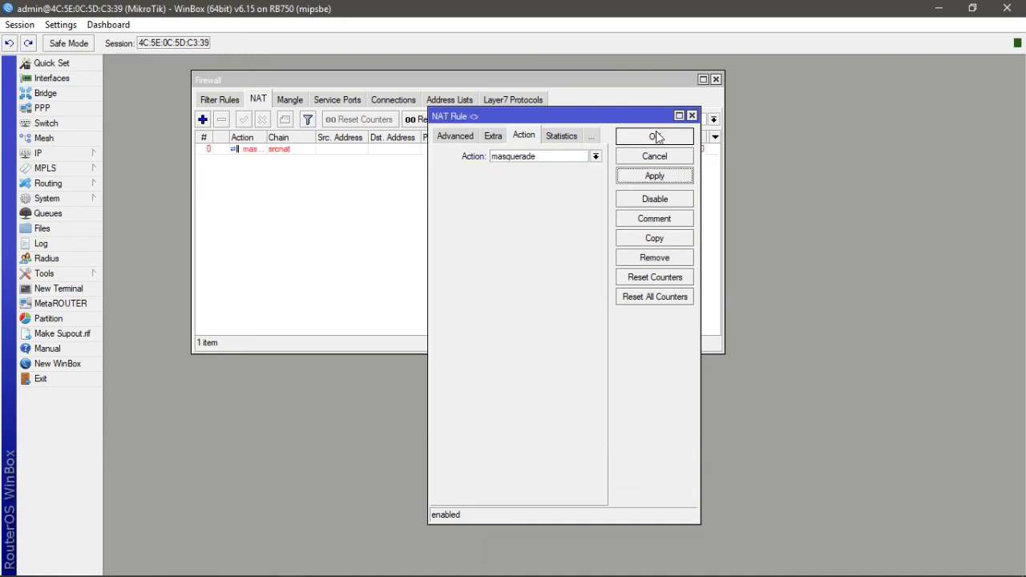
click(655, 137)
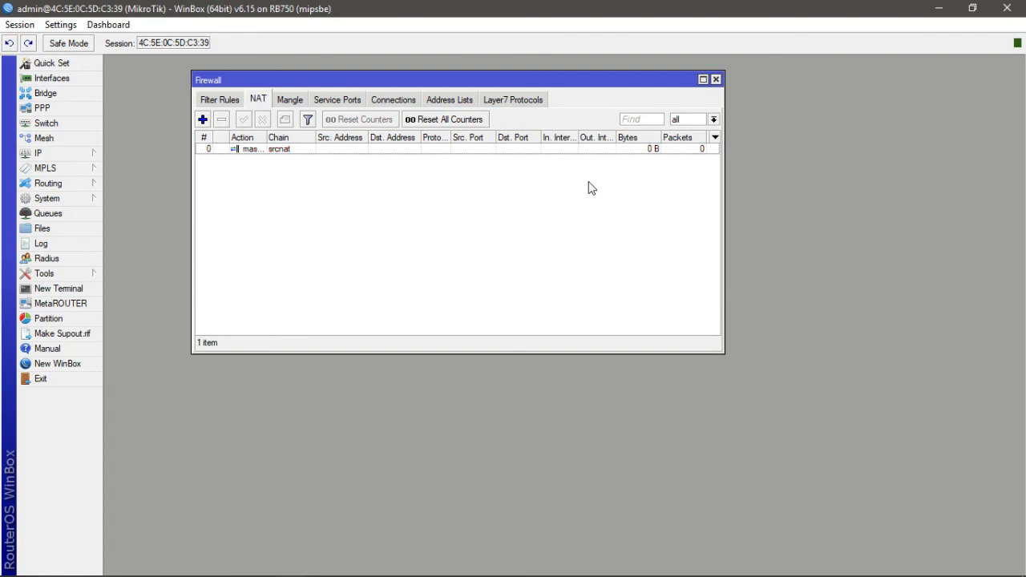
- Switch to Chrome, replace the old tab with a new one and search Google for coba lagi
click(320, 568)
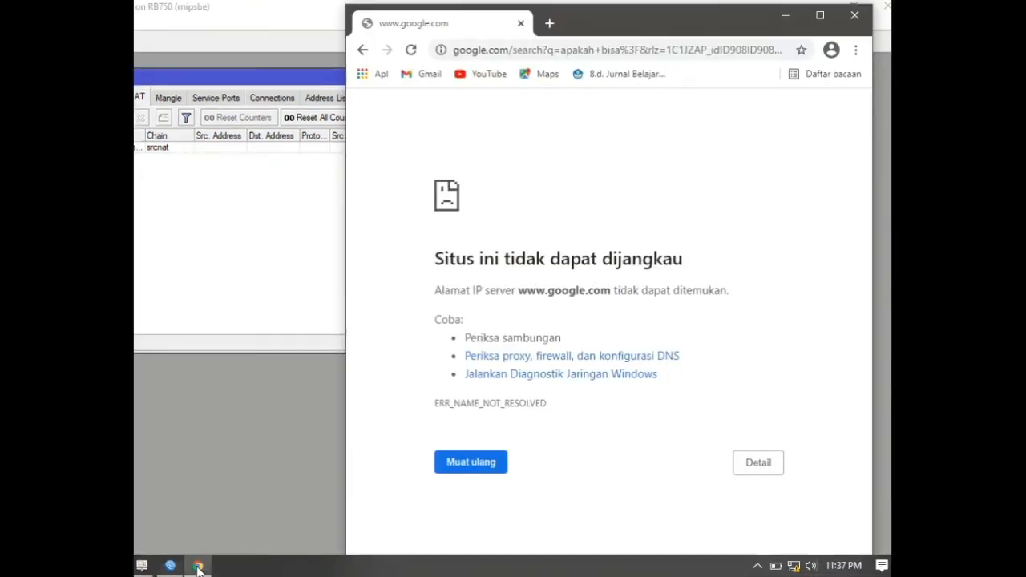
click(458, 23)
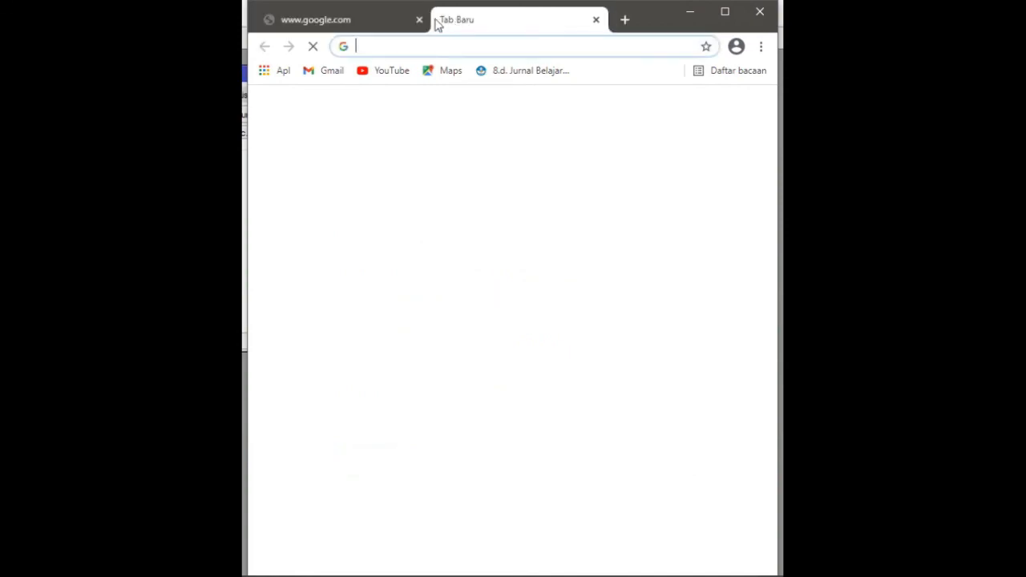
click(417, 18)
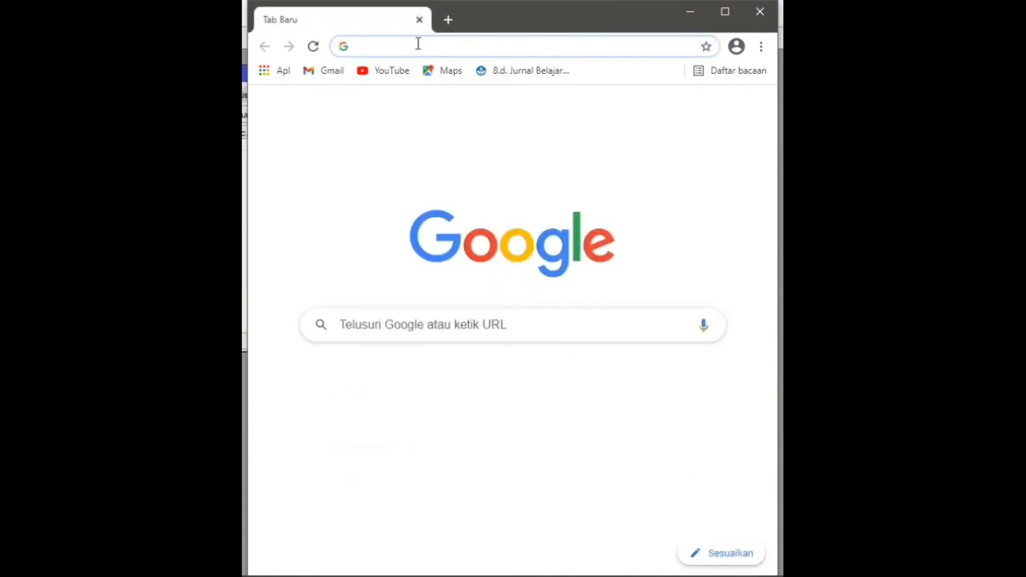
click(385, 326)
text(co)
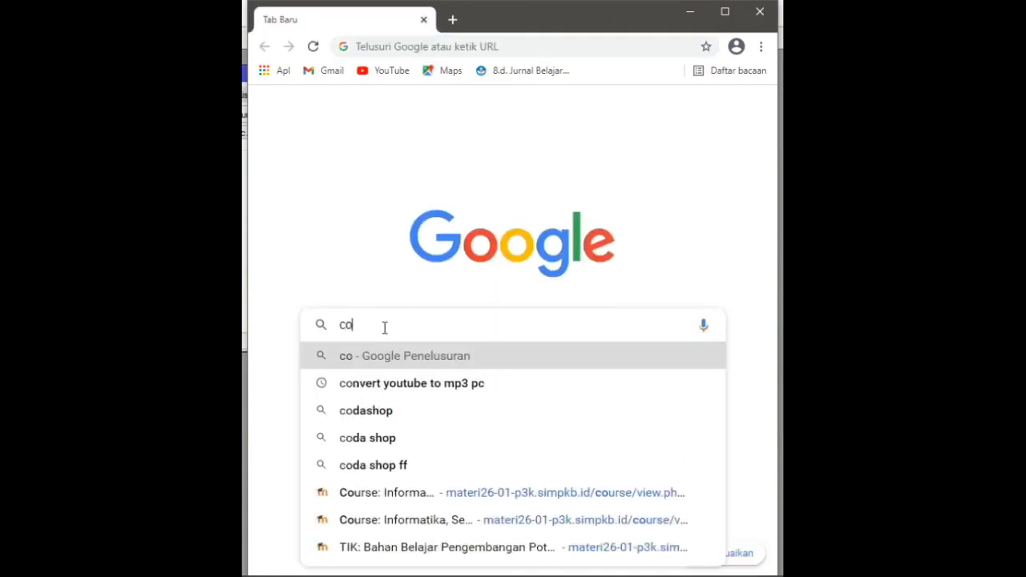
text(ba la)
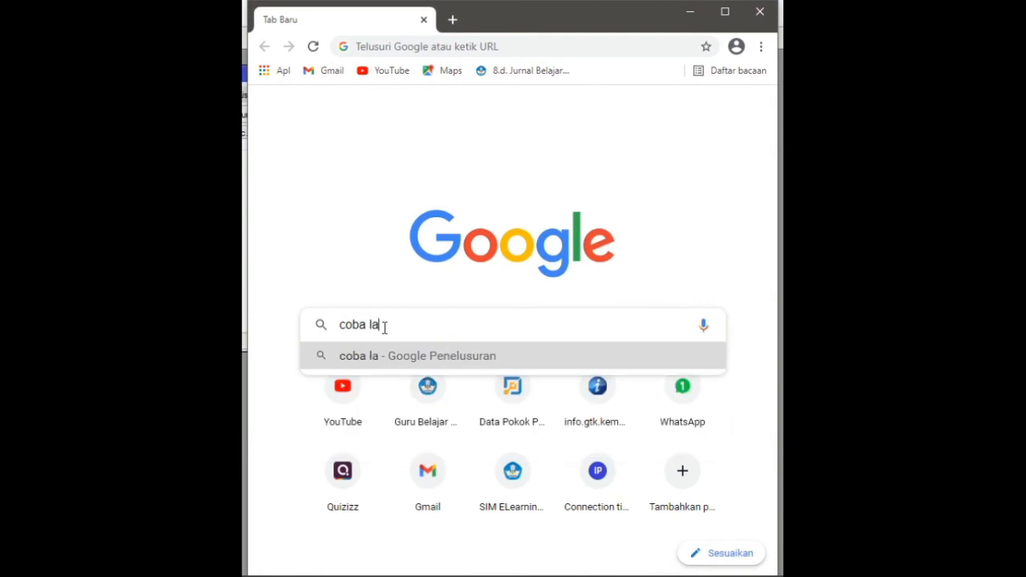
text(gi)
key(Return)
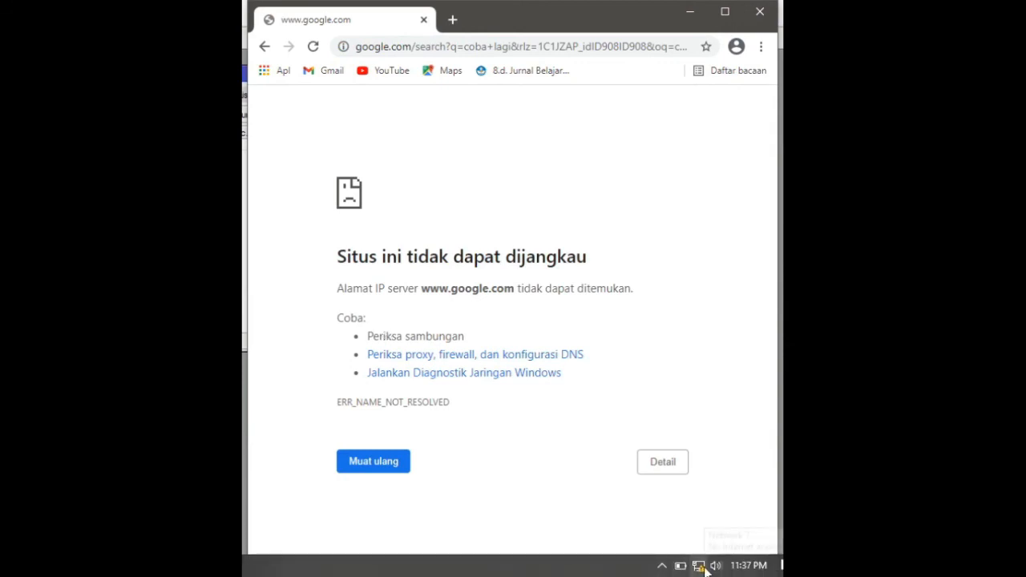
- Set the laptop Ethernet adapter's IPv4 preferred DNS server to 8.8.8.8 and close the network dialogs
click(704, 567)
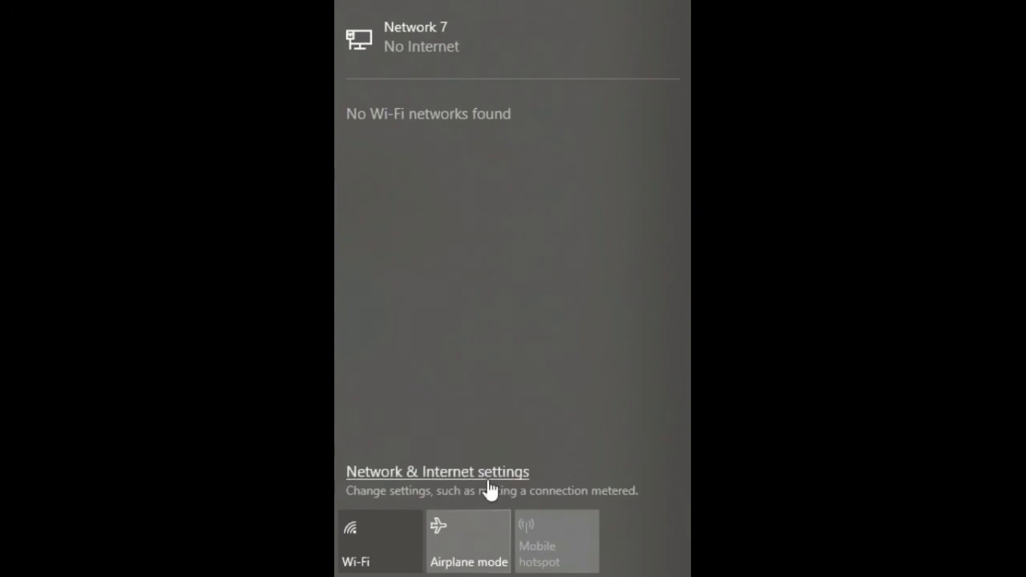
click(489, 489)
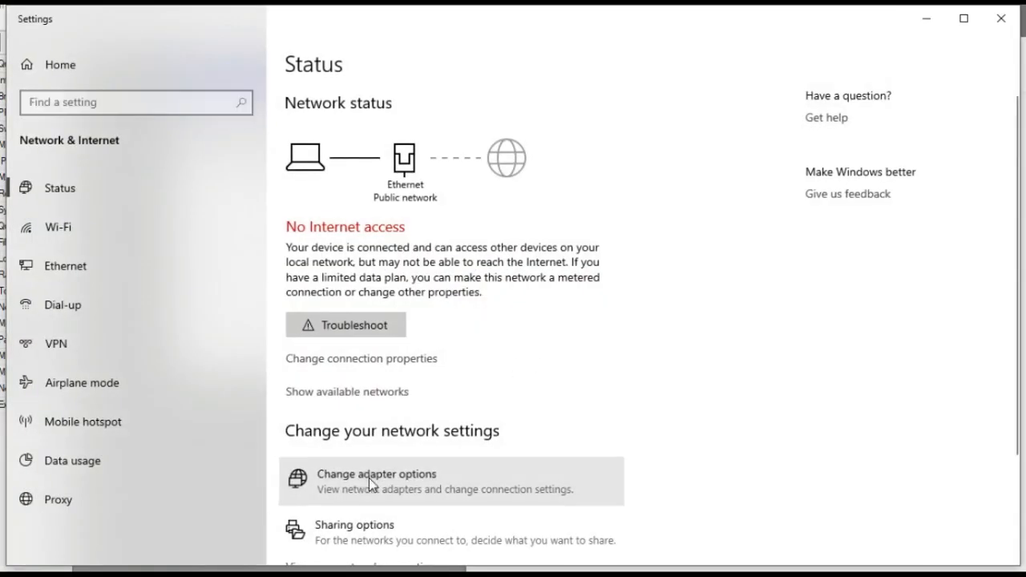
click(370, 481)
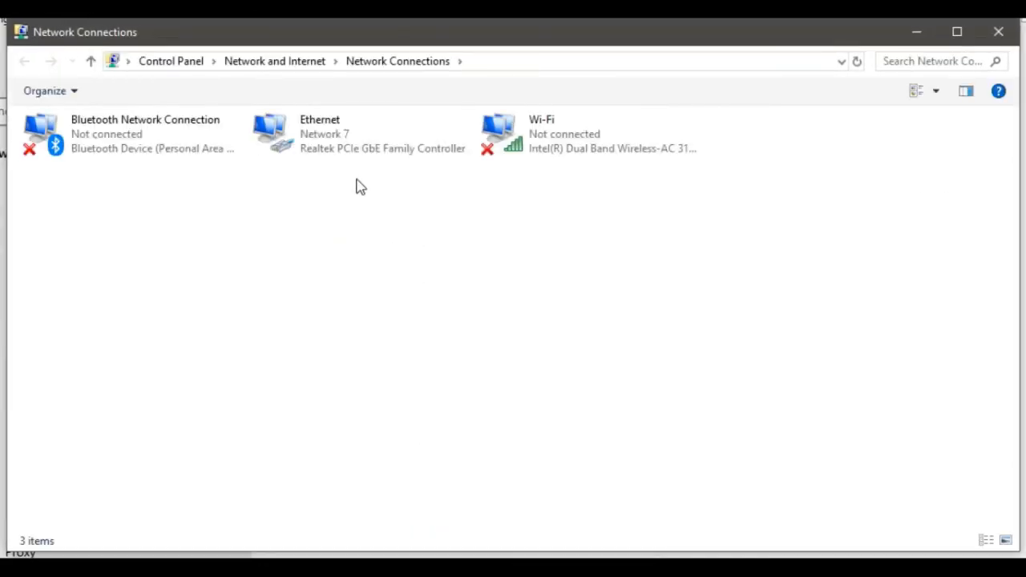
double_click(341, 153)
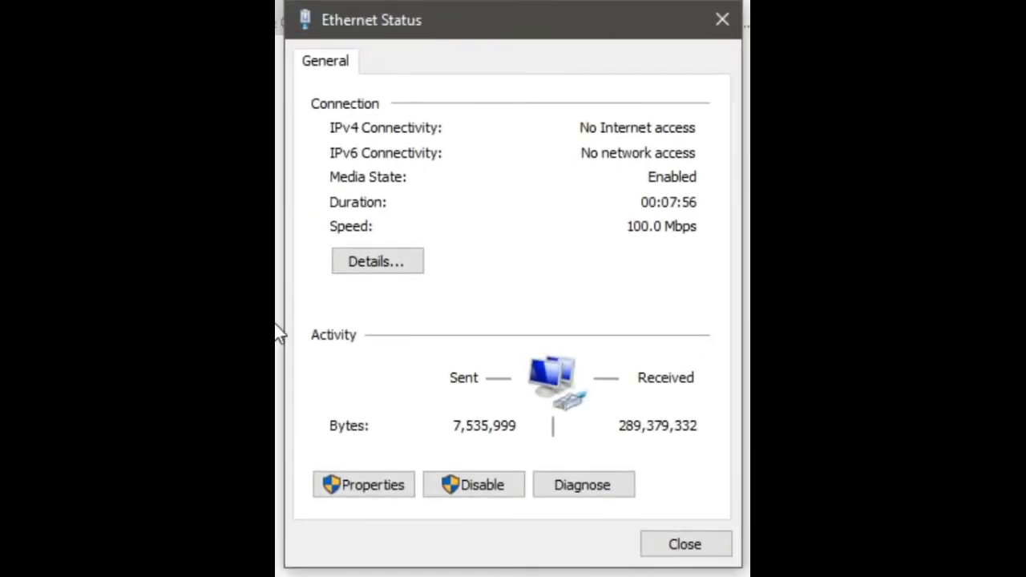
click(378, 486)
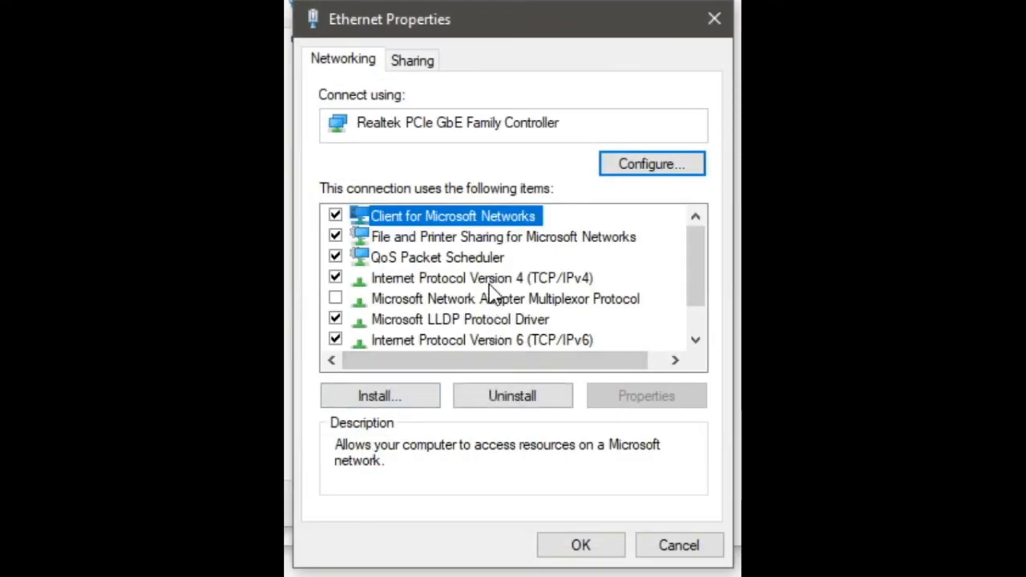
double_click(489, 282)
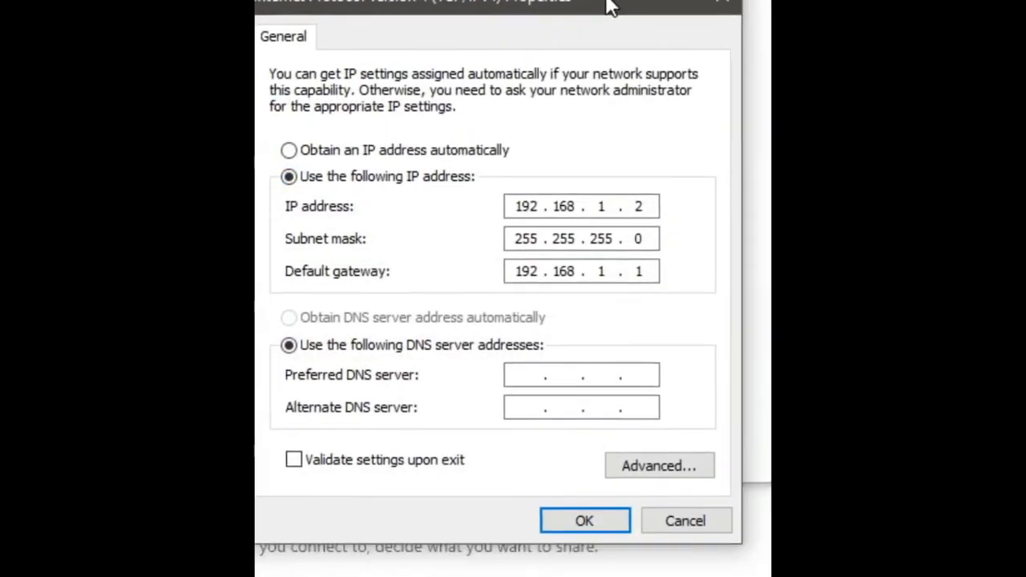
click(531, 380)
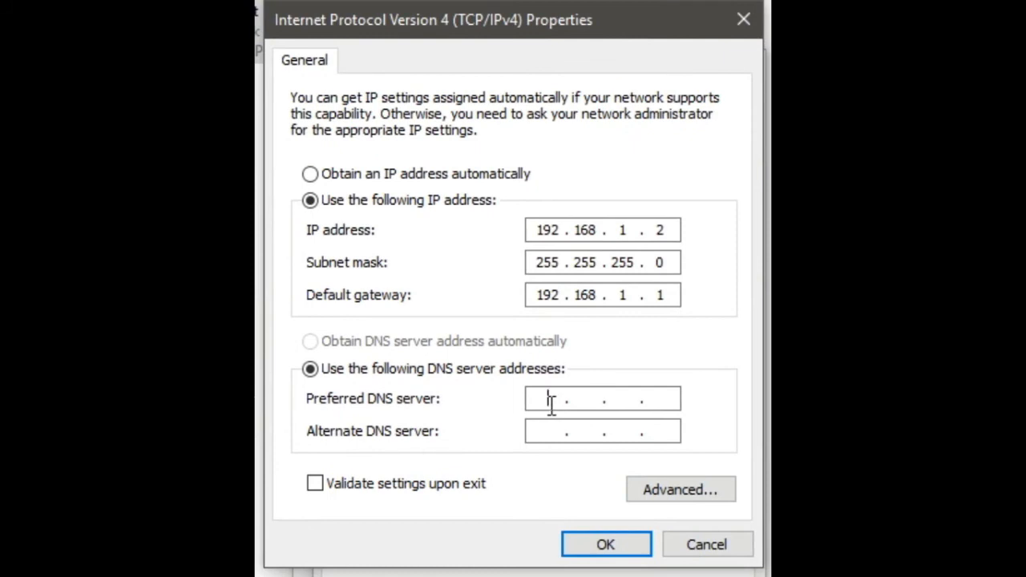
text(8 . 8 . 8 . 8)
click(588, 548)
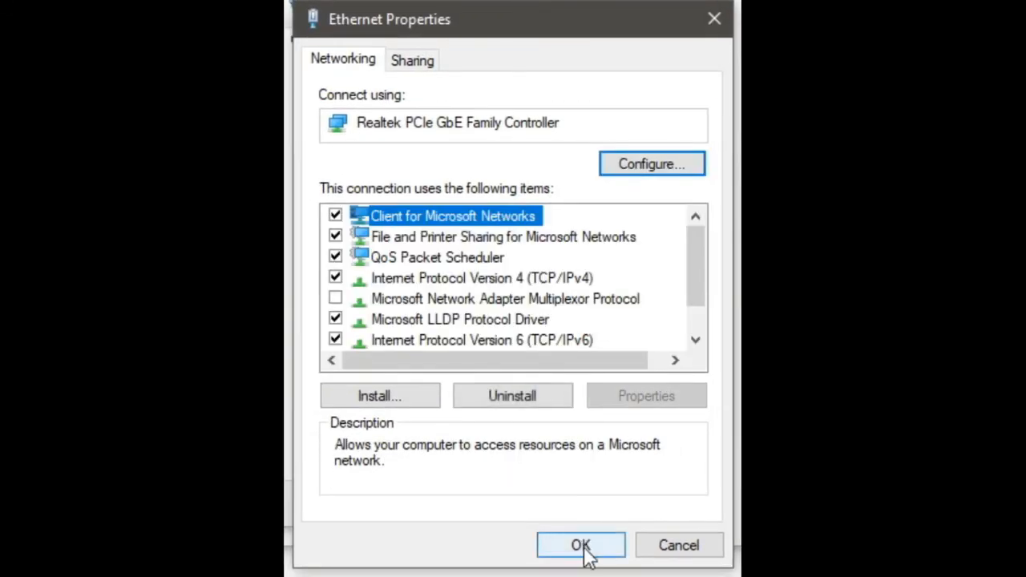
click(582, 547)
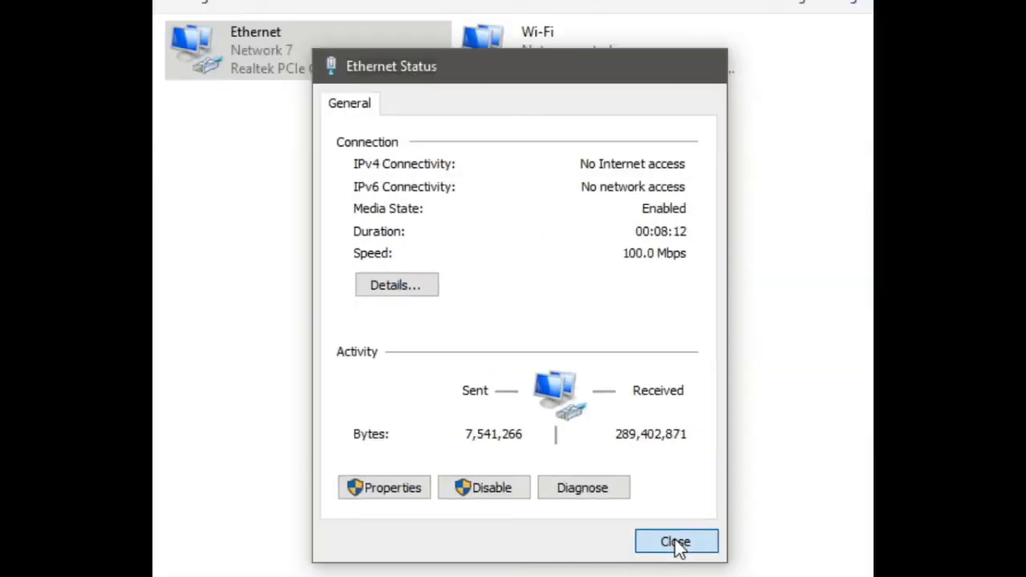
click(686, 544)
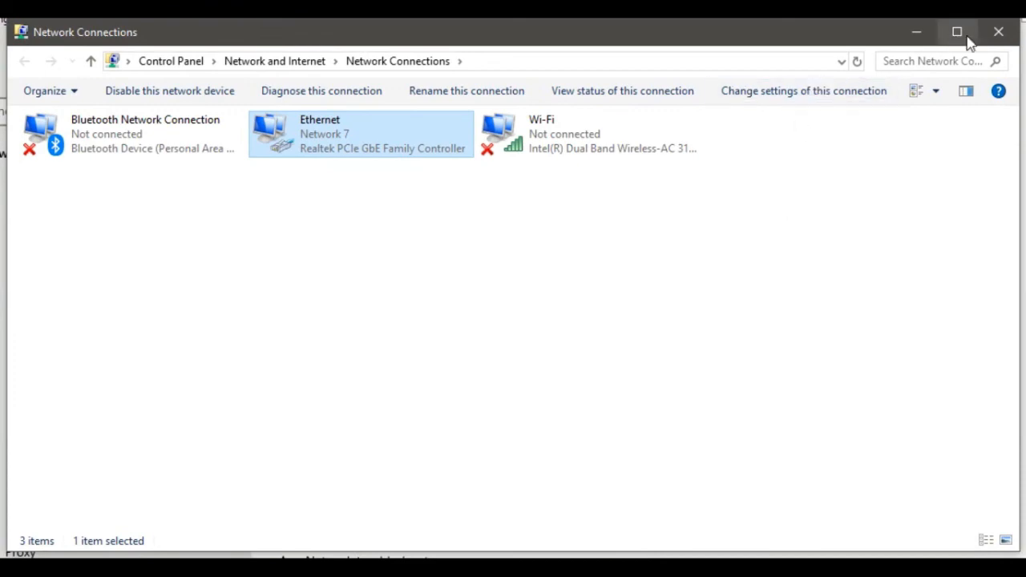
click(999, 34)
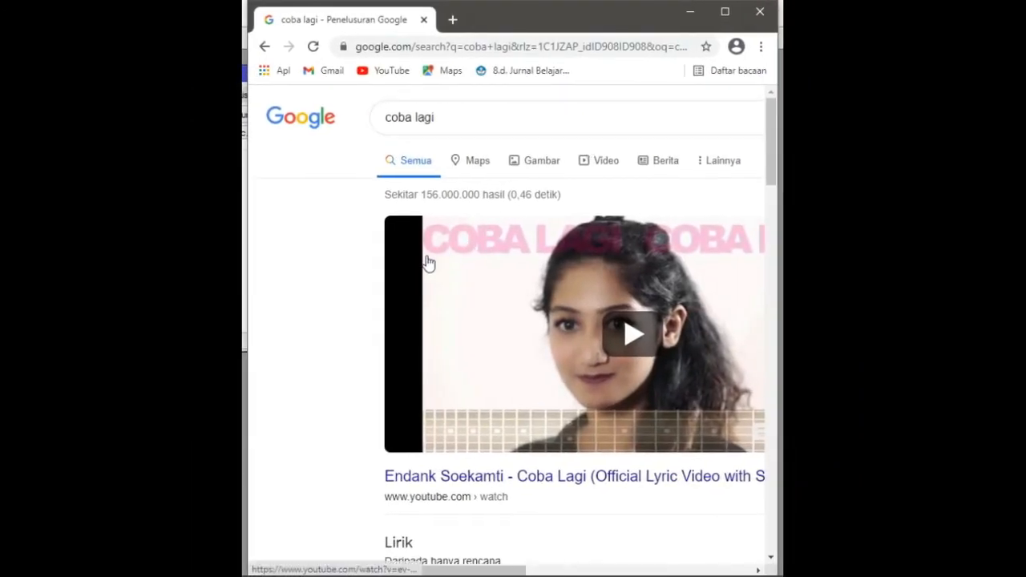
- Replace the search query and search Google for sukses
drag(451, 117, 371, 121)
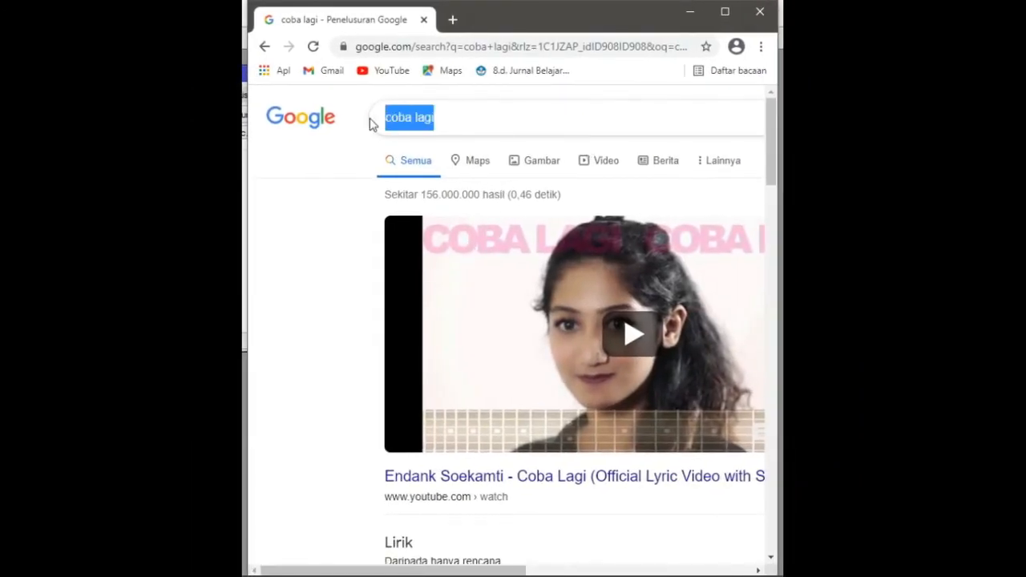
text(sukses)
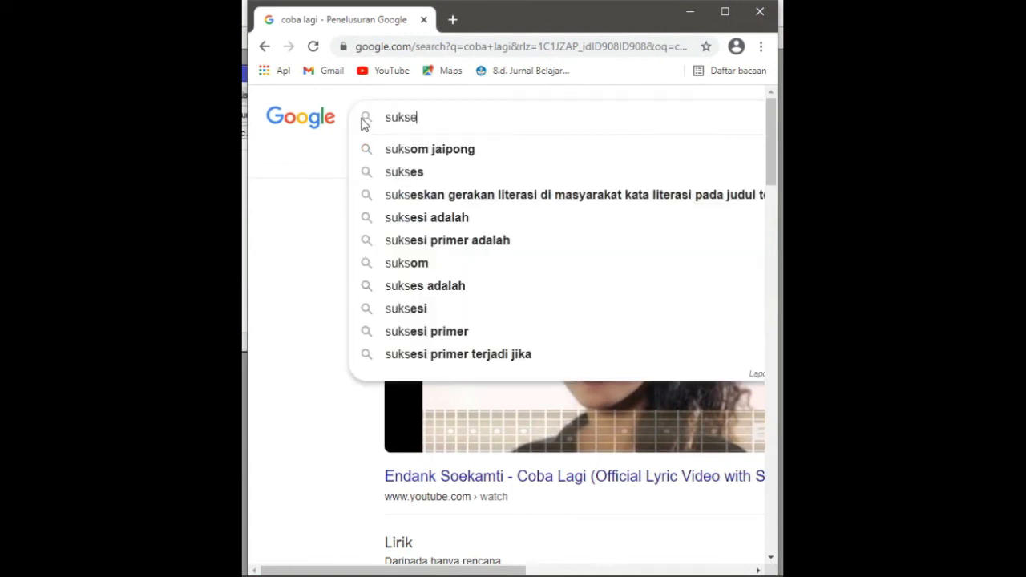
key(Return)
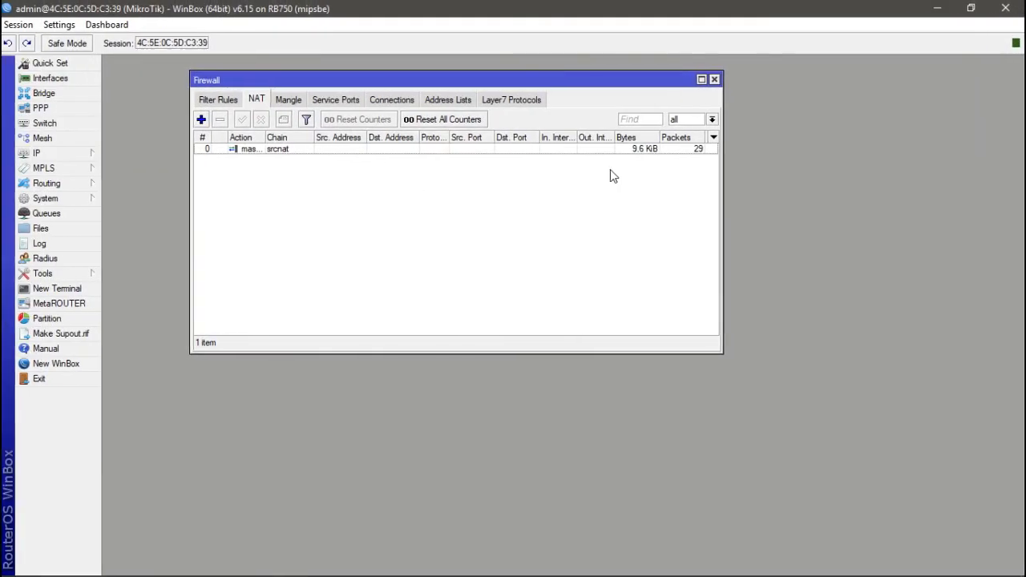
- Close the Firewall window and switch to Packet Tracer, maximizing its window to show the topology
click(716, 80)
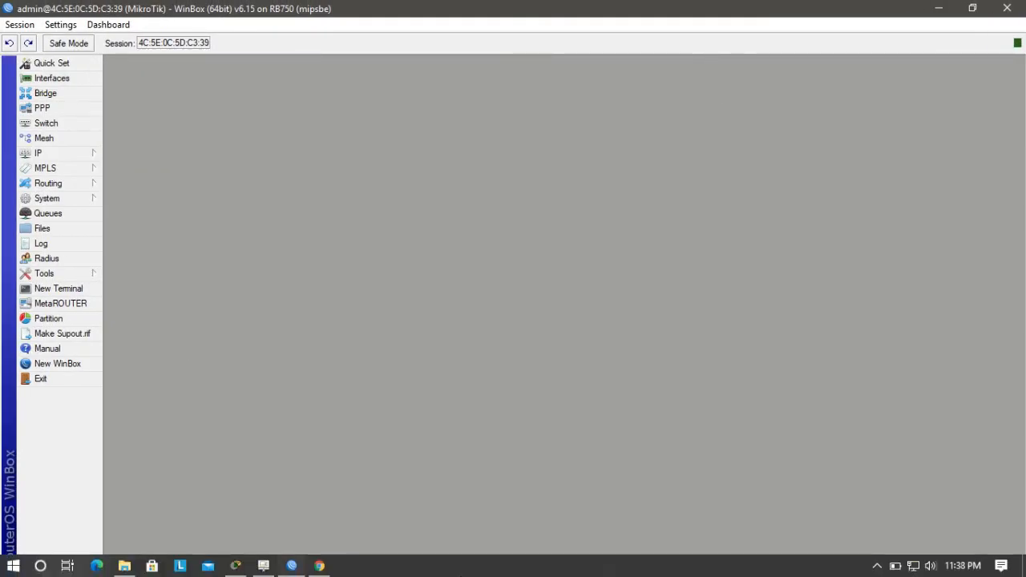
click(321, 564)
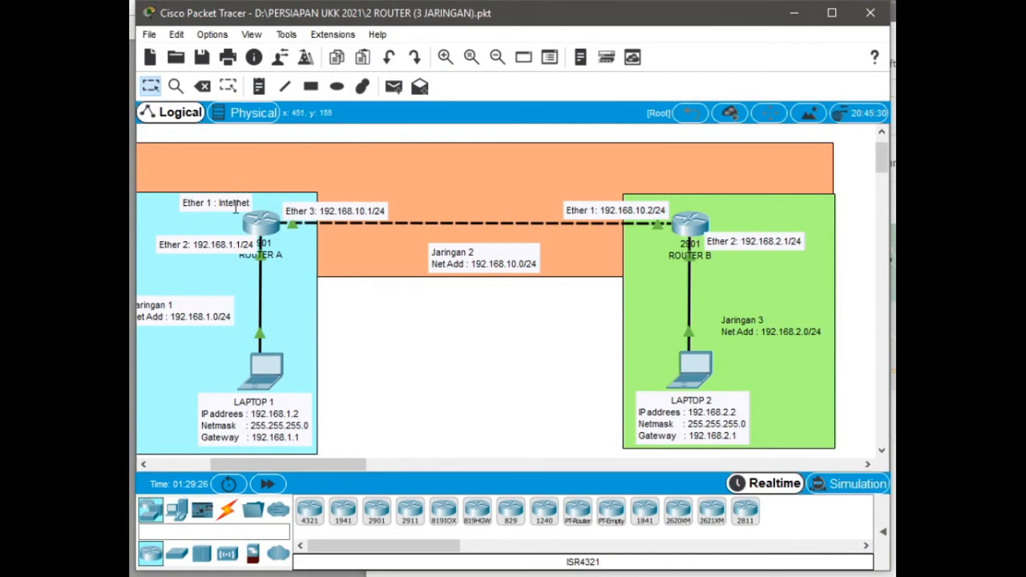
click(838, 12)
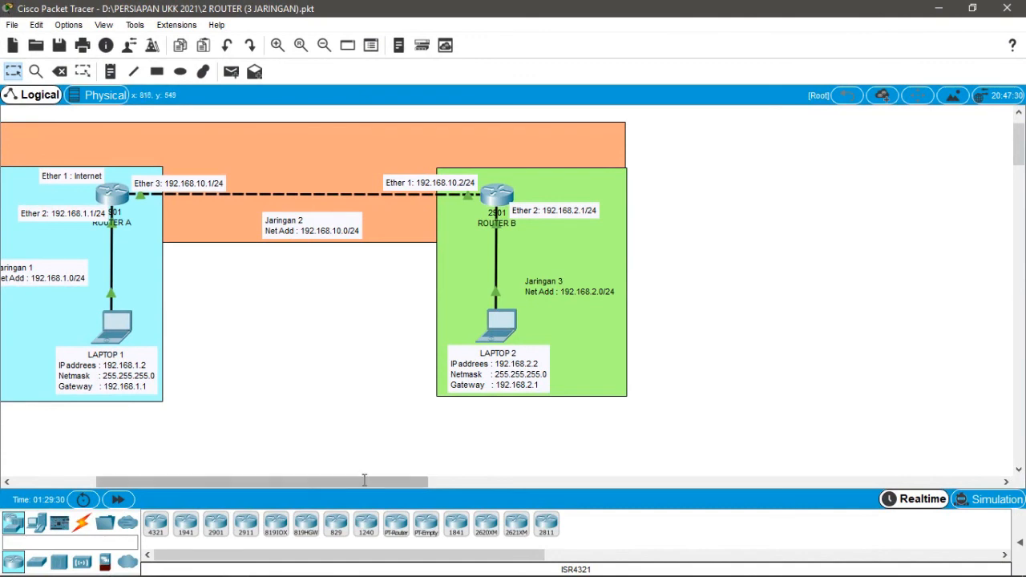
drag(369, 482, 311, 485)
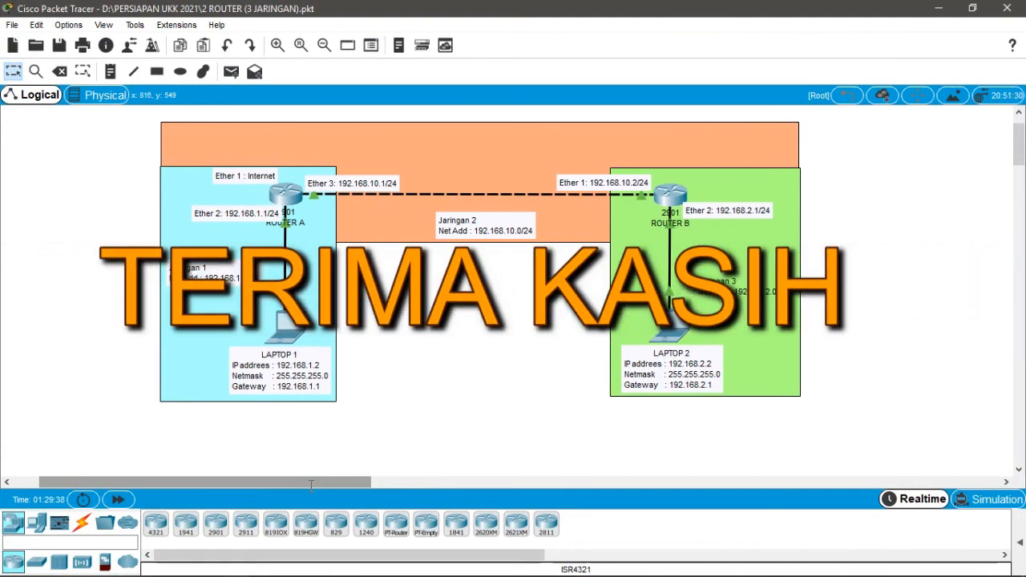
mouse_move(179, 570)
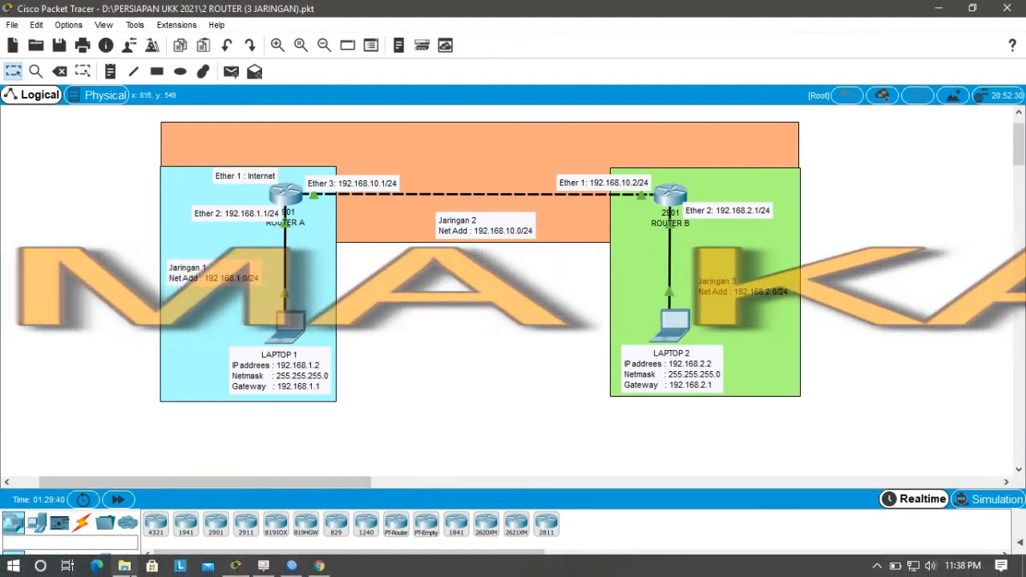